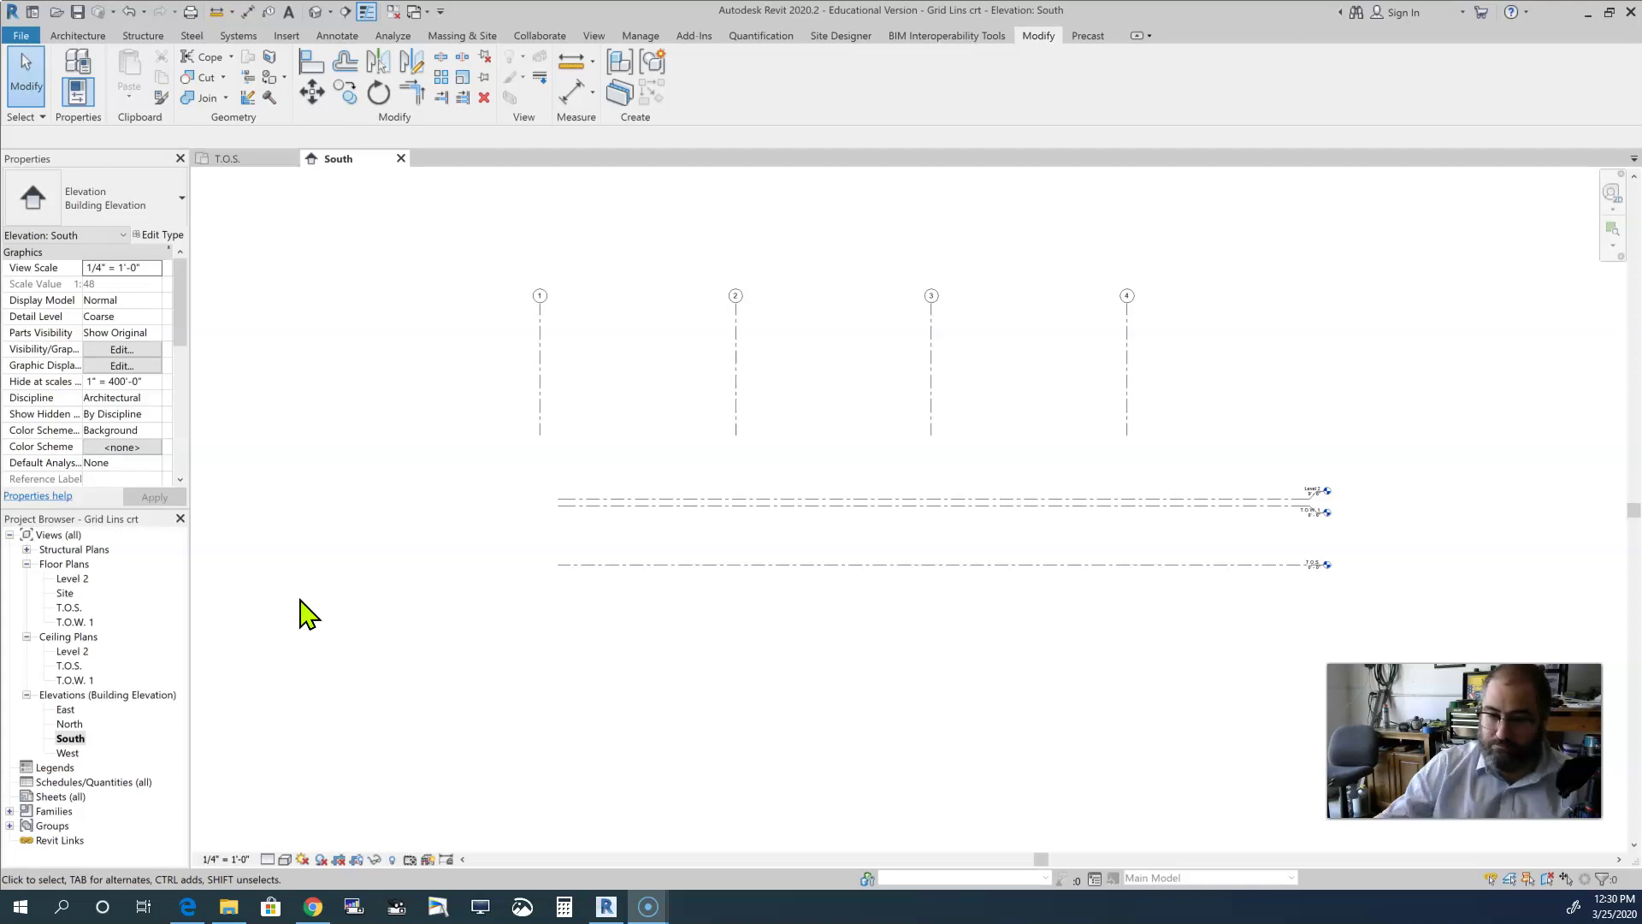
left_click(320, 329)
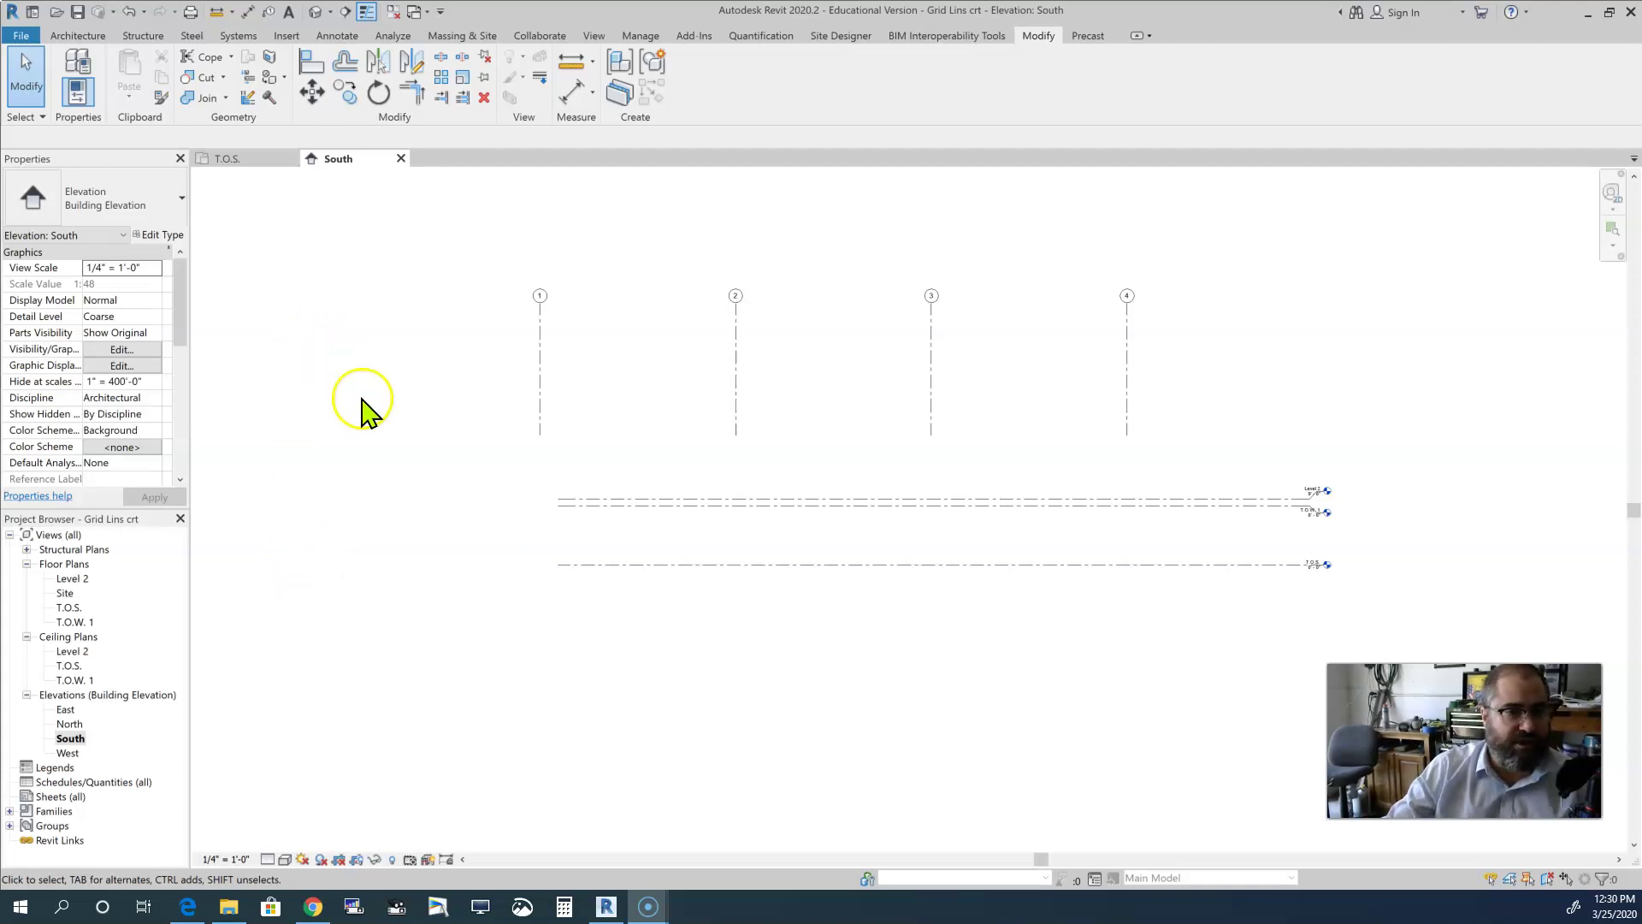
left_click(297, 600)
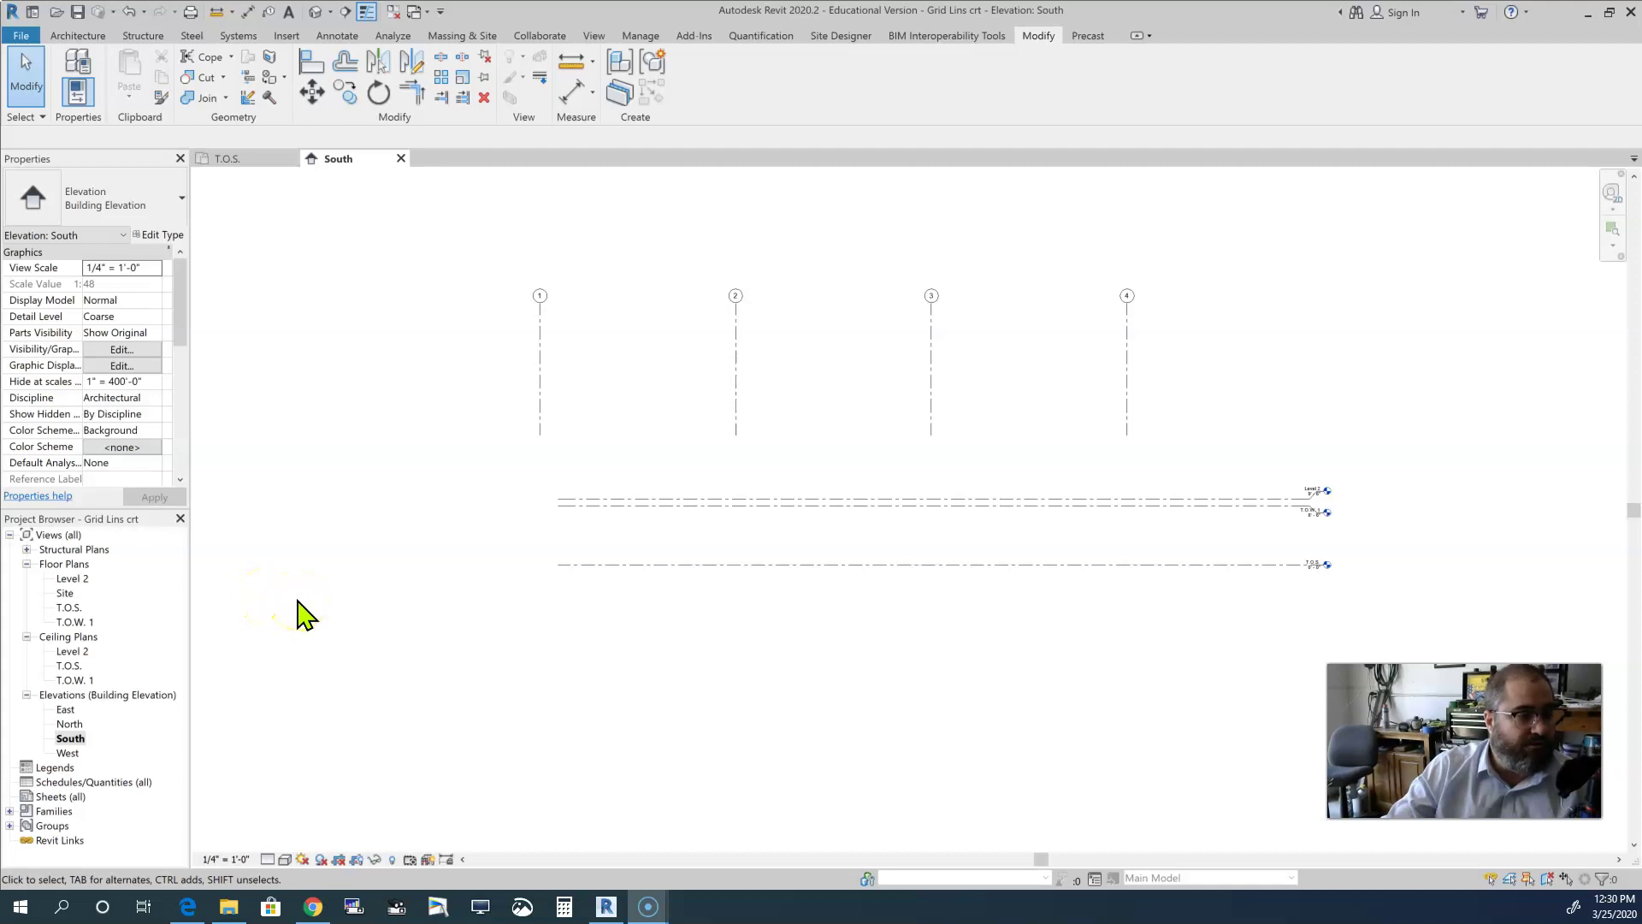
left_click(358, 612)
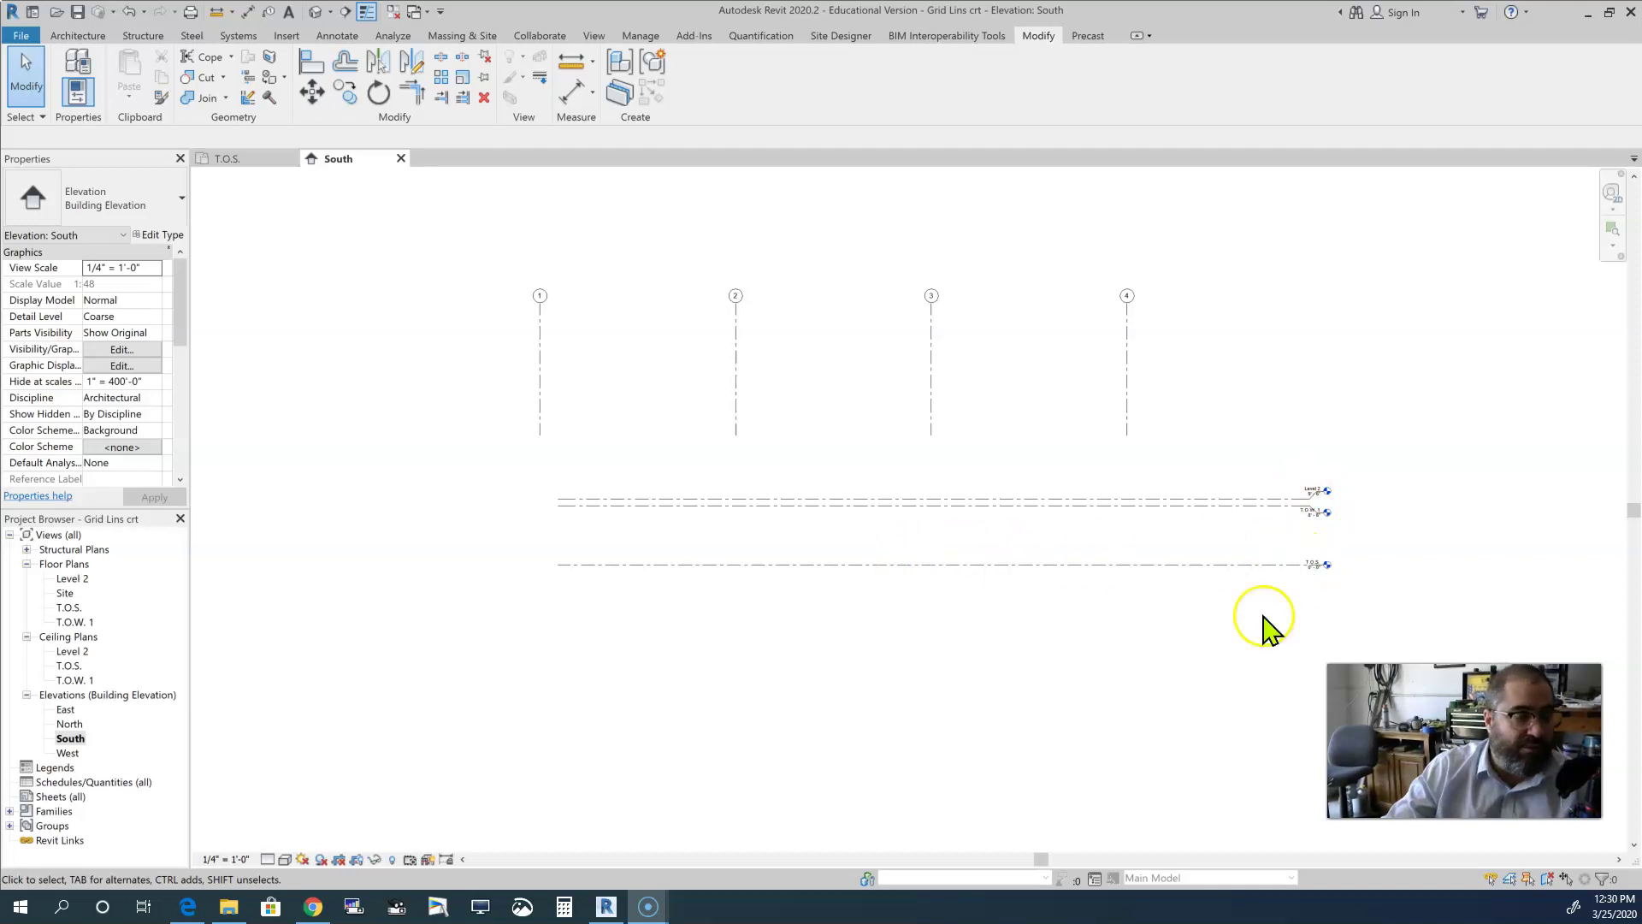
Step: Select the T.O.S. level in the South elevation, and open the T.O.S. floor plan to inspect its grid lines
scroll(1316, 581, "up", 3)
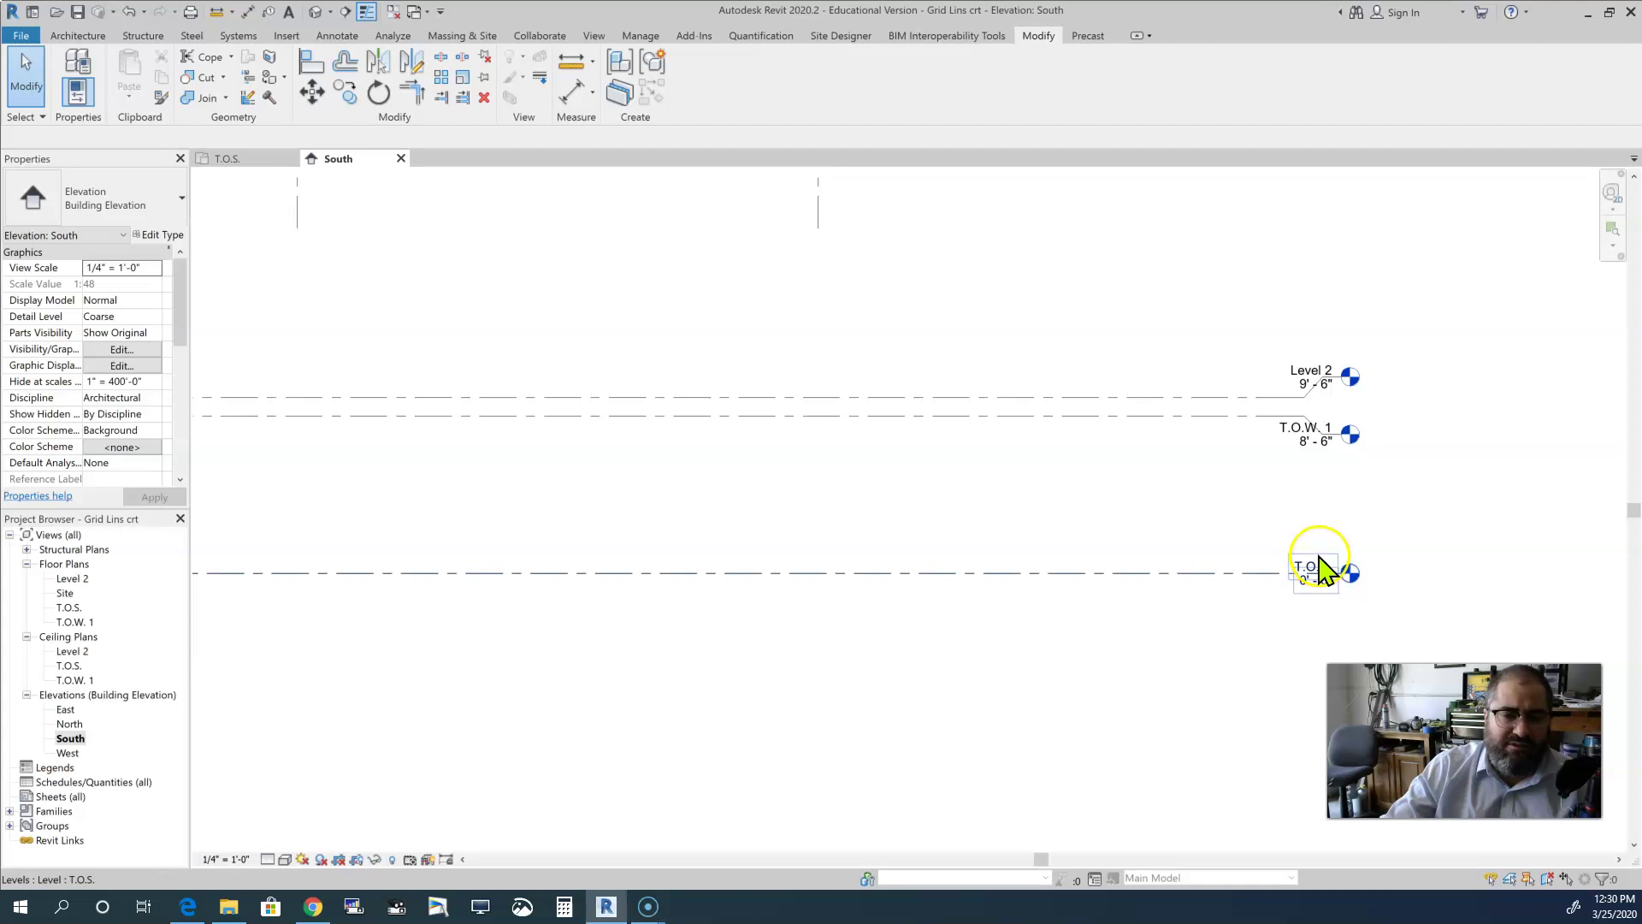
left_click(1319, 566)
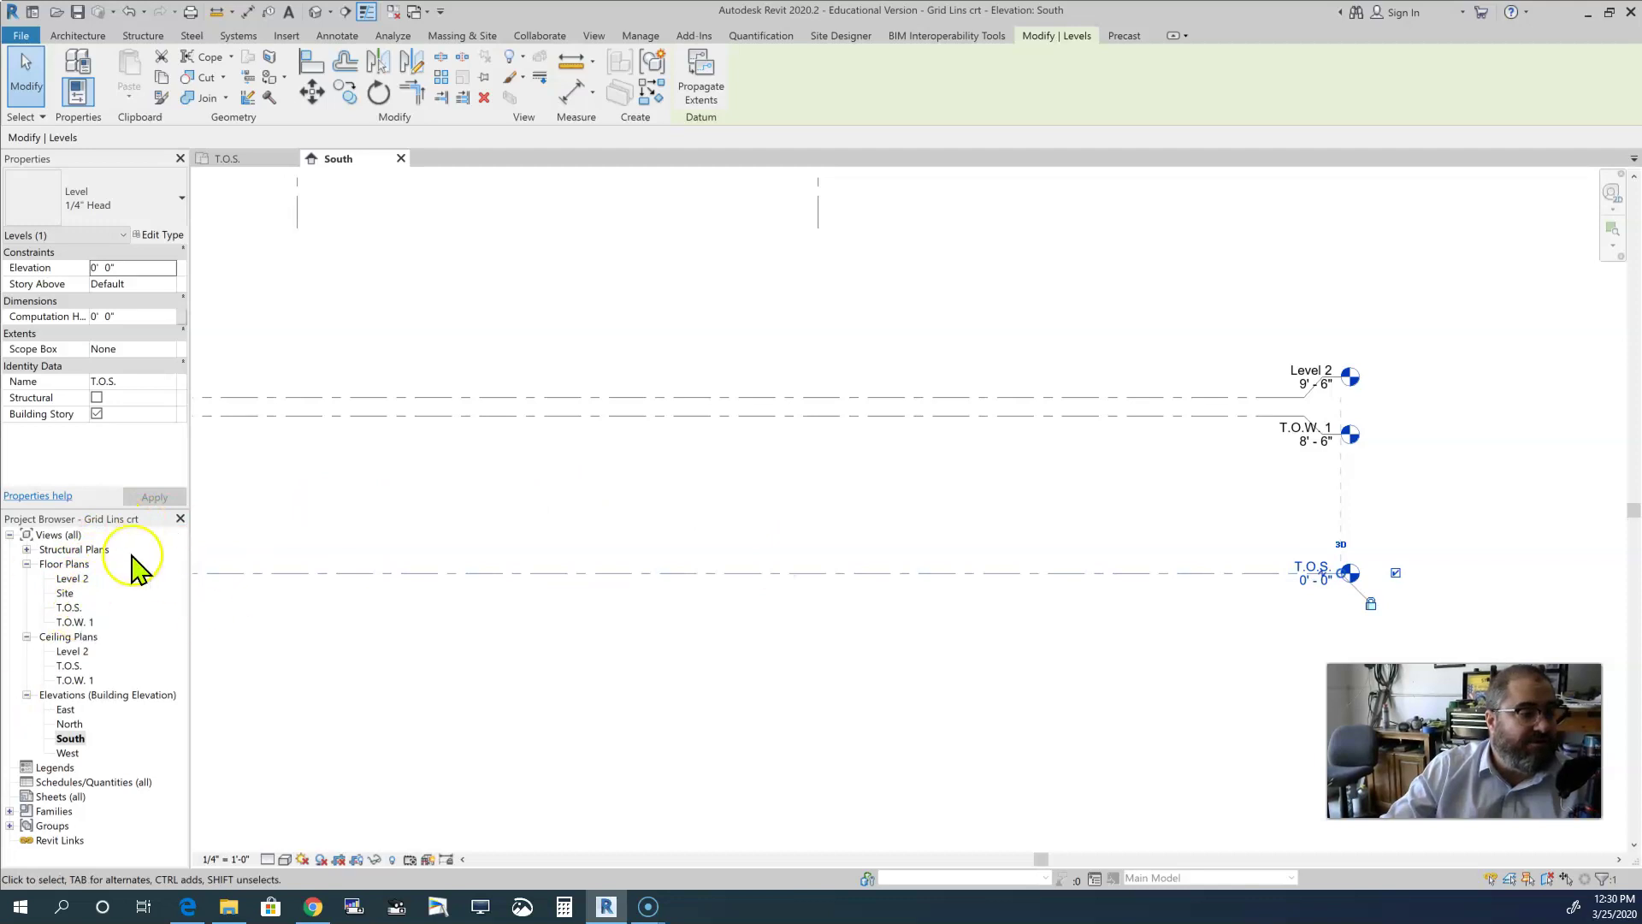
double_click(67, 608)
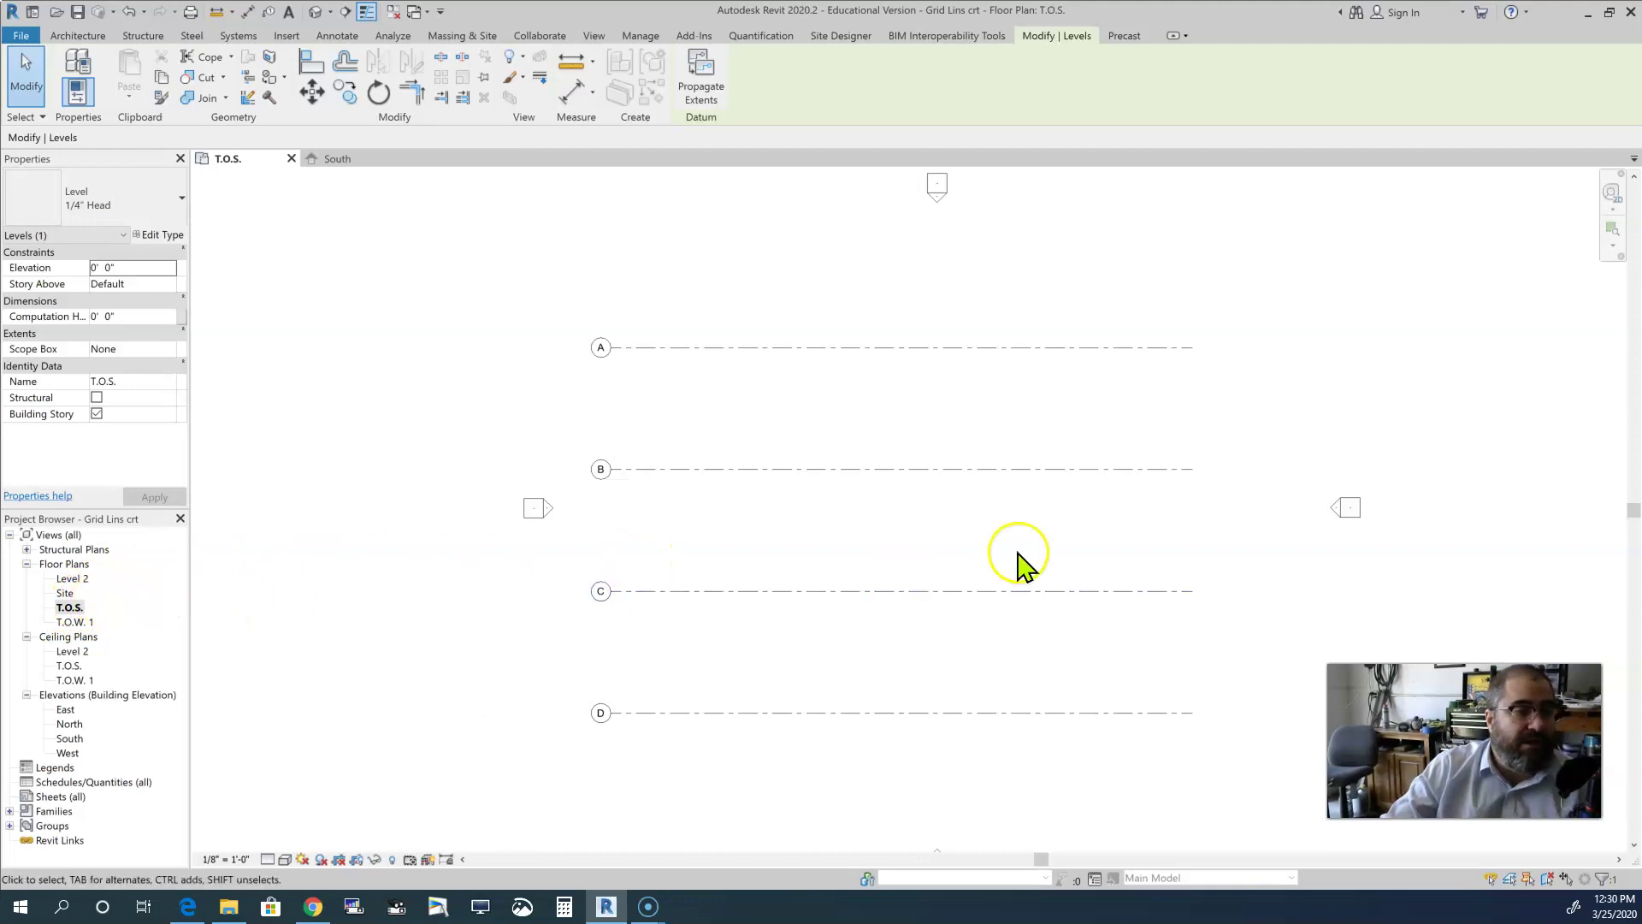
scroll(982, 523, "down", 2)
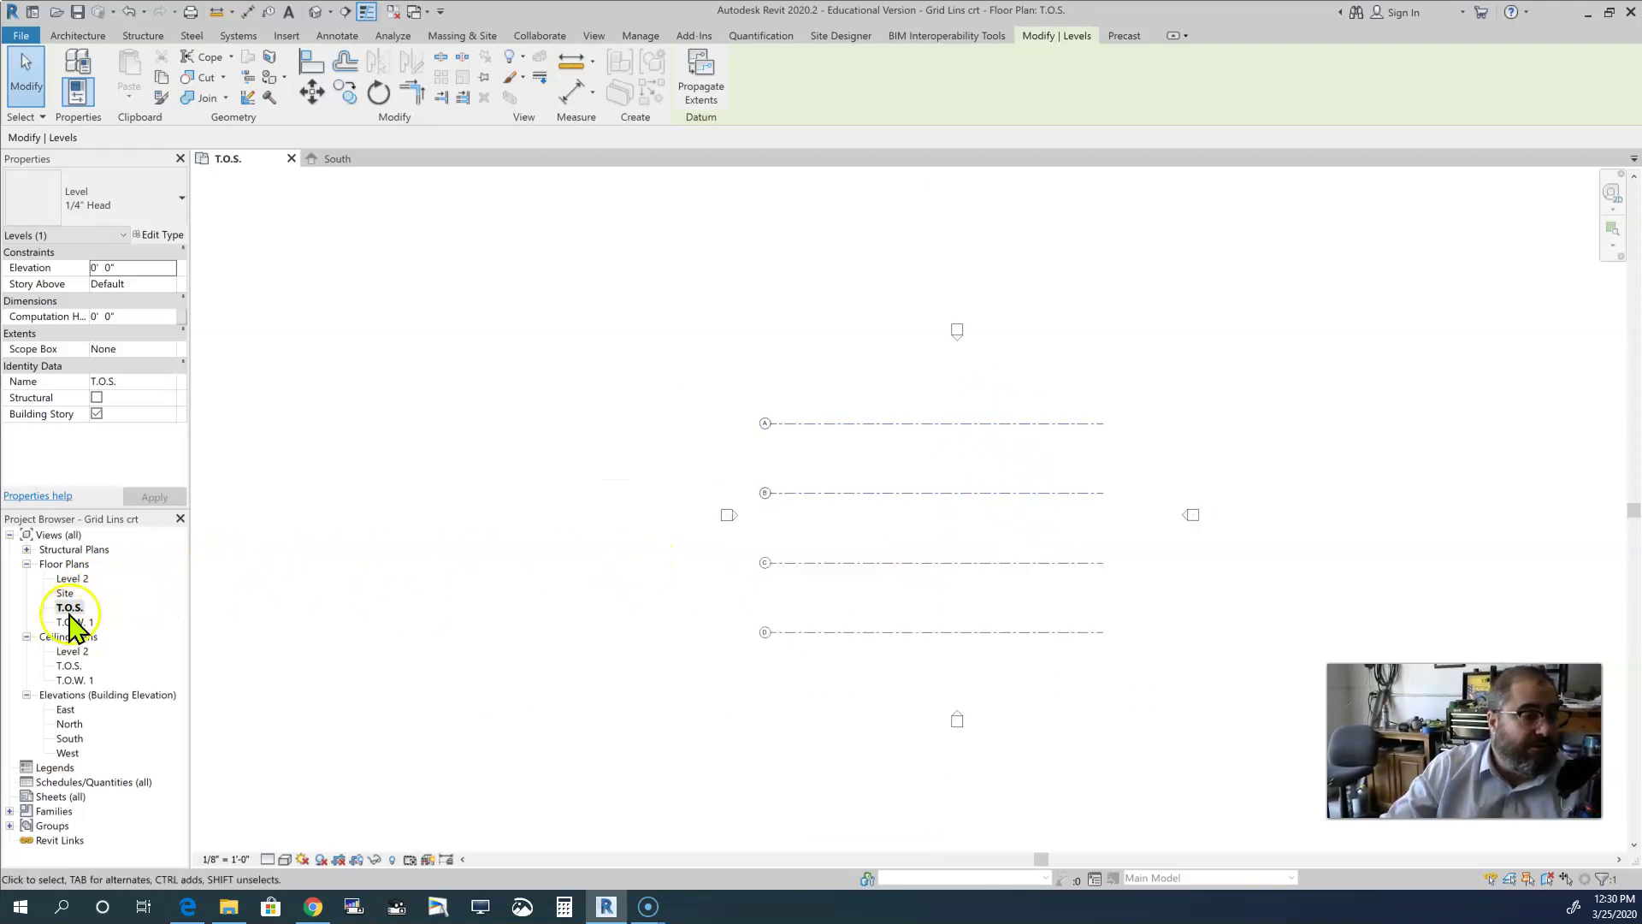
Step: In the South elevation, select grids 1 to 4 and move them down together until they cross all three levels
left_click(71, 738)
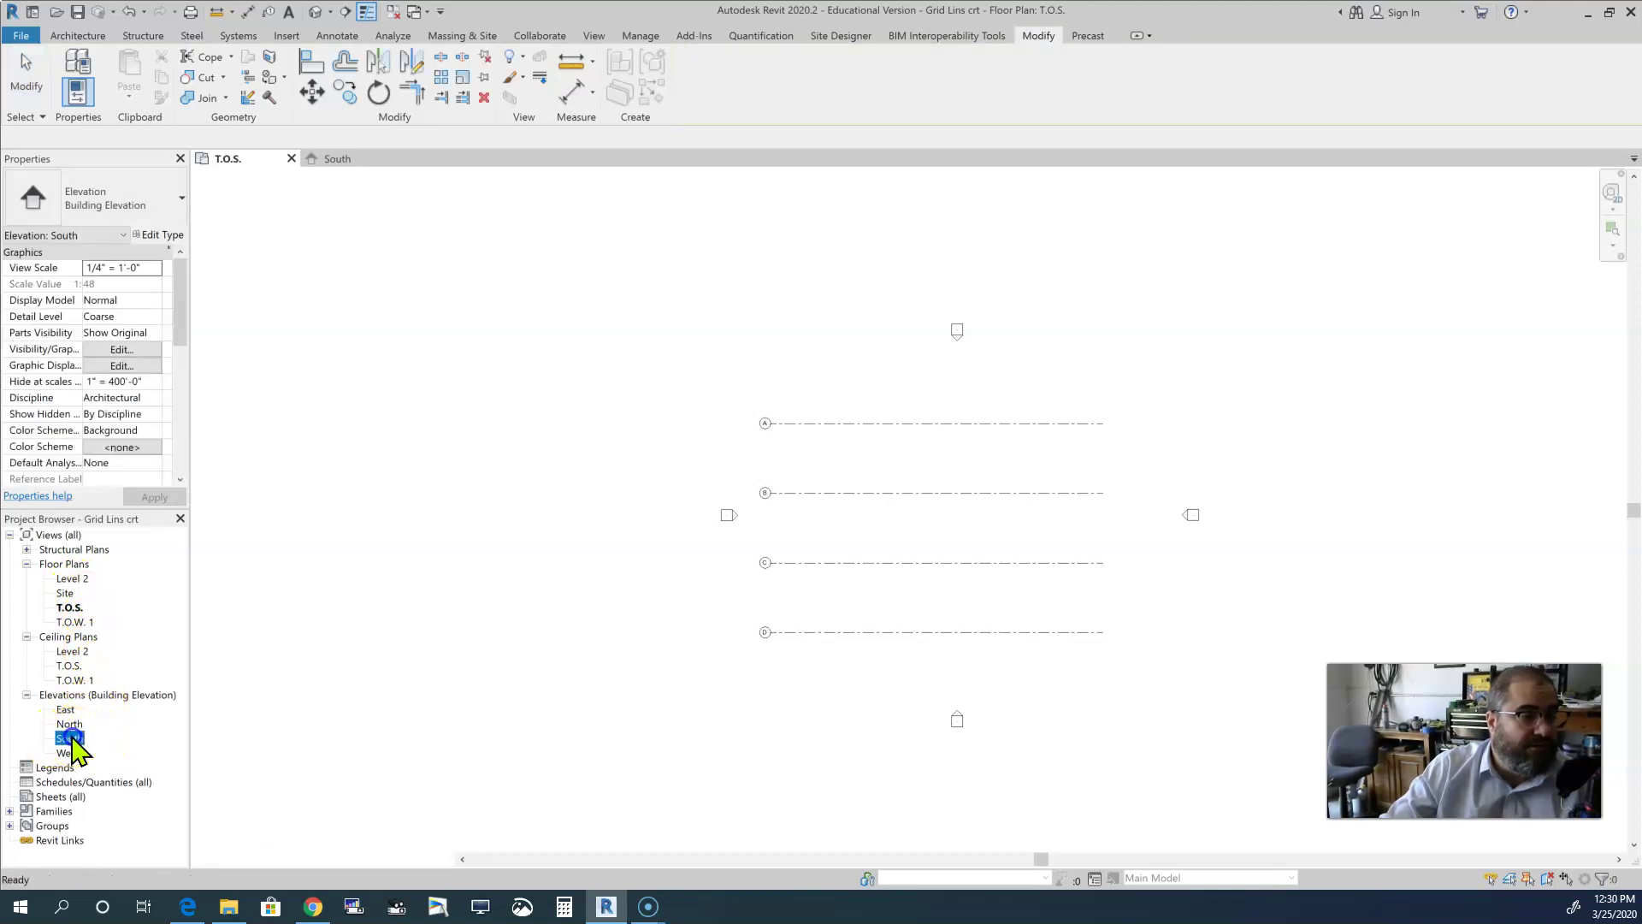
double_click(71, 738)
left_click(257, 570)
scroll(423, 556, "down", 2)
middle_click_drag(446, 573, 828, 671)
left_click_drag(937, 343, 282, 424)
left_click_drag(537, 387, 536, 509)
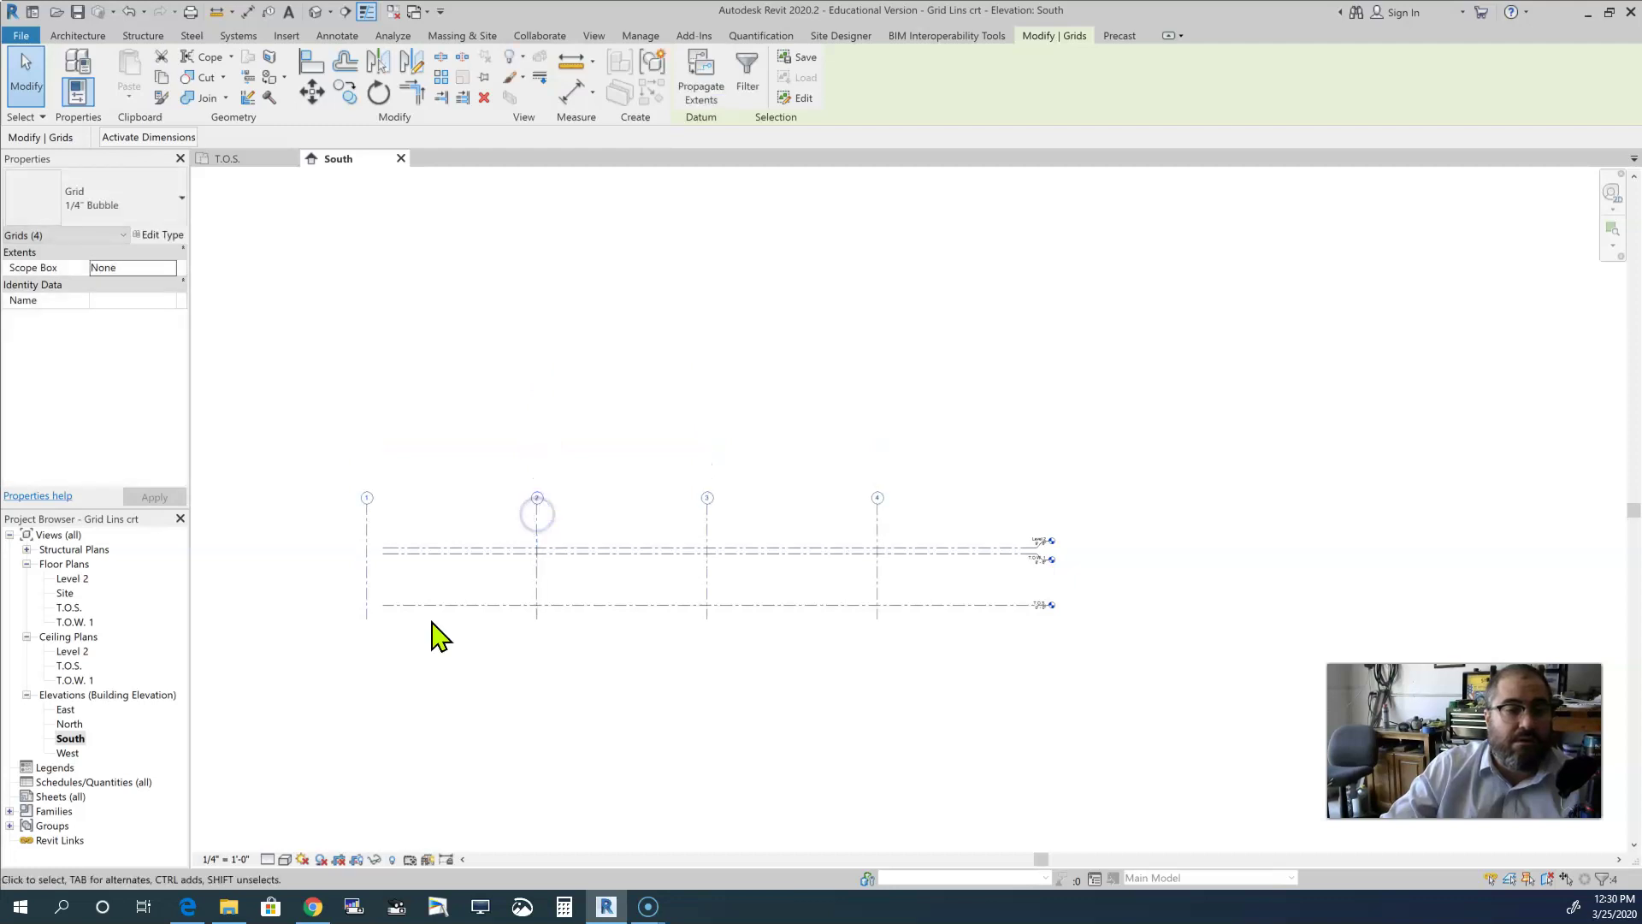
Step: Open the T.O.S. floor plan and check how grids 1 to 4 cross the lettered grids
double_click(69, 607)
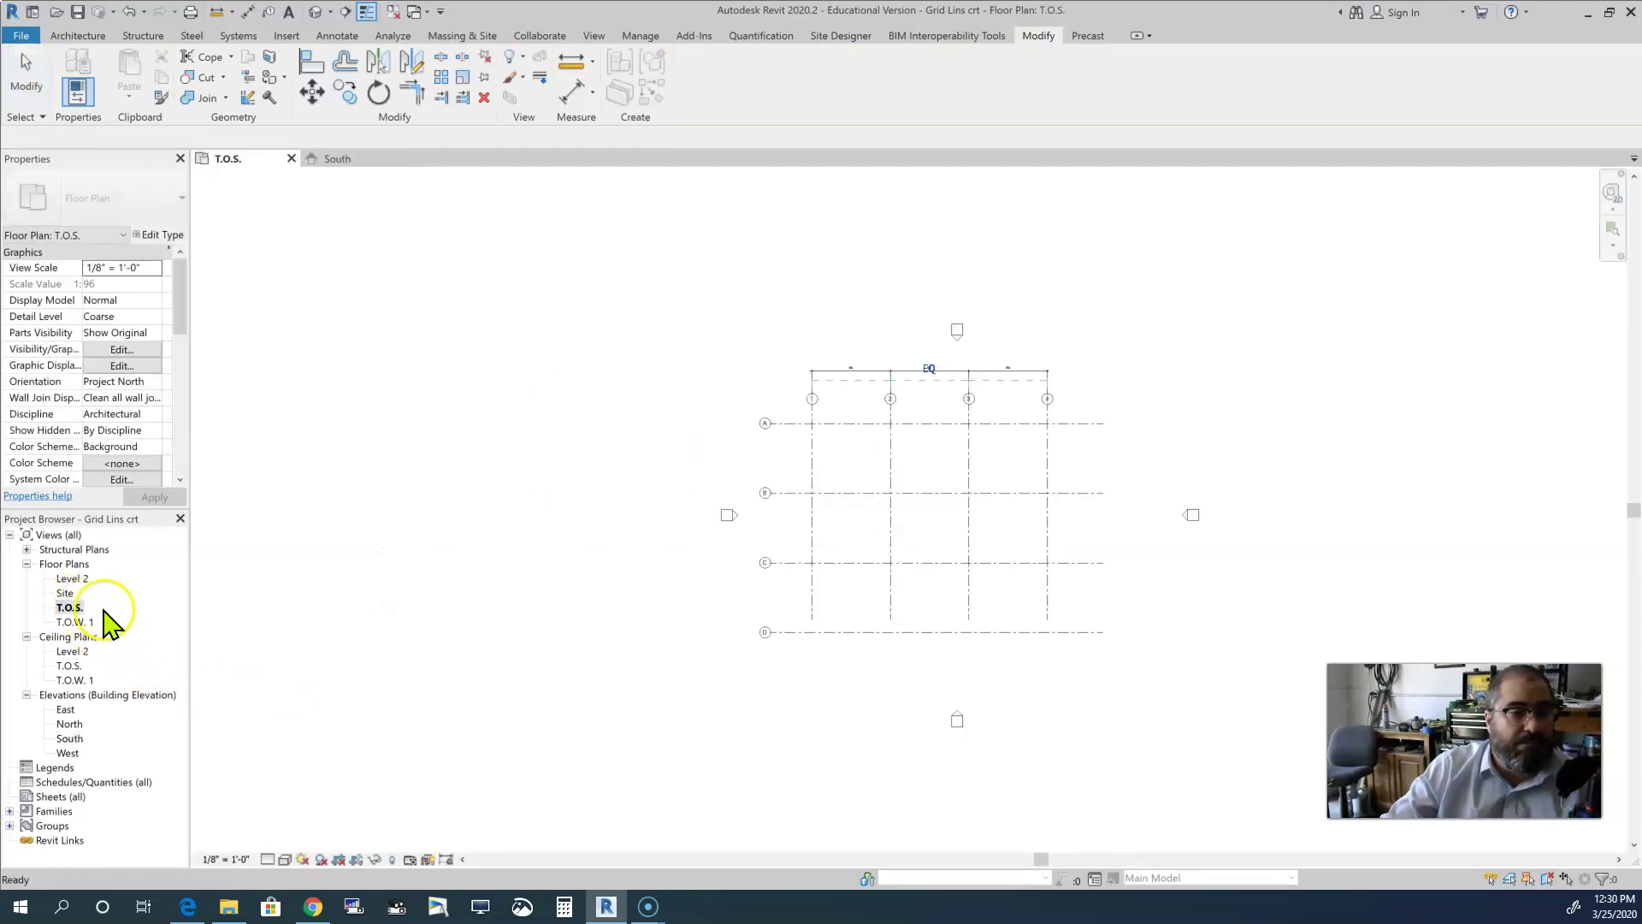
left_click(1165, 387)
scroll(880, 569, "up", 2)
middle_click_drag(880, 568, 671, 561)
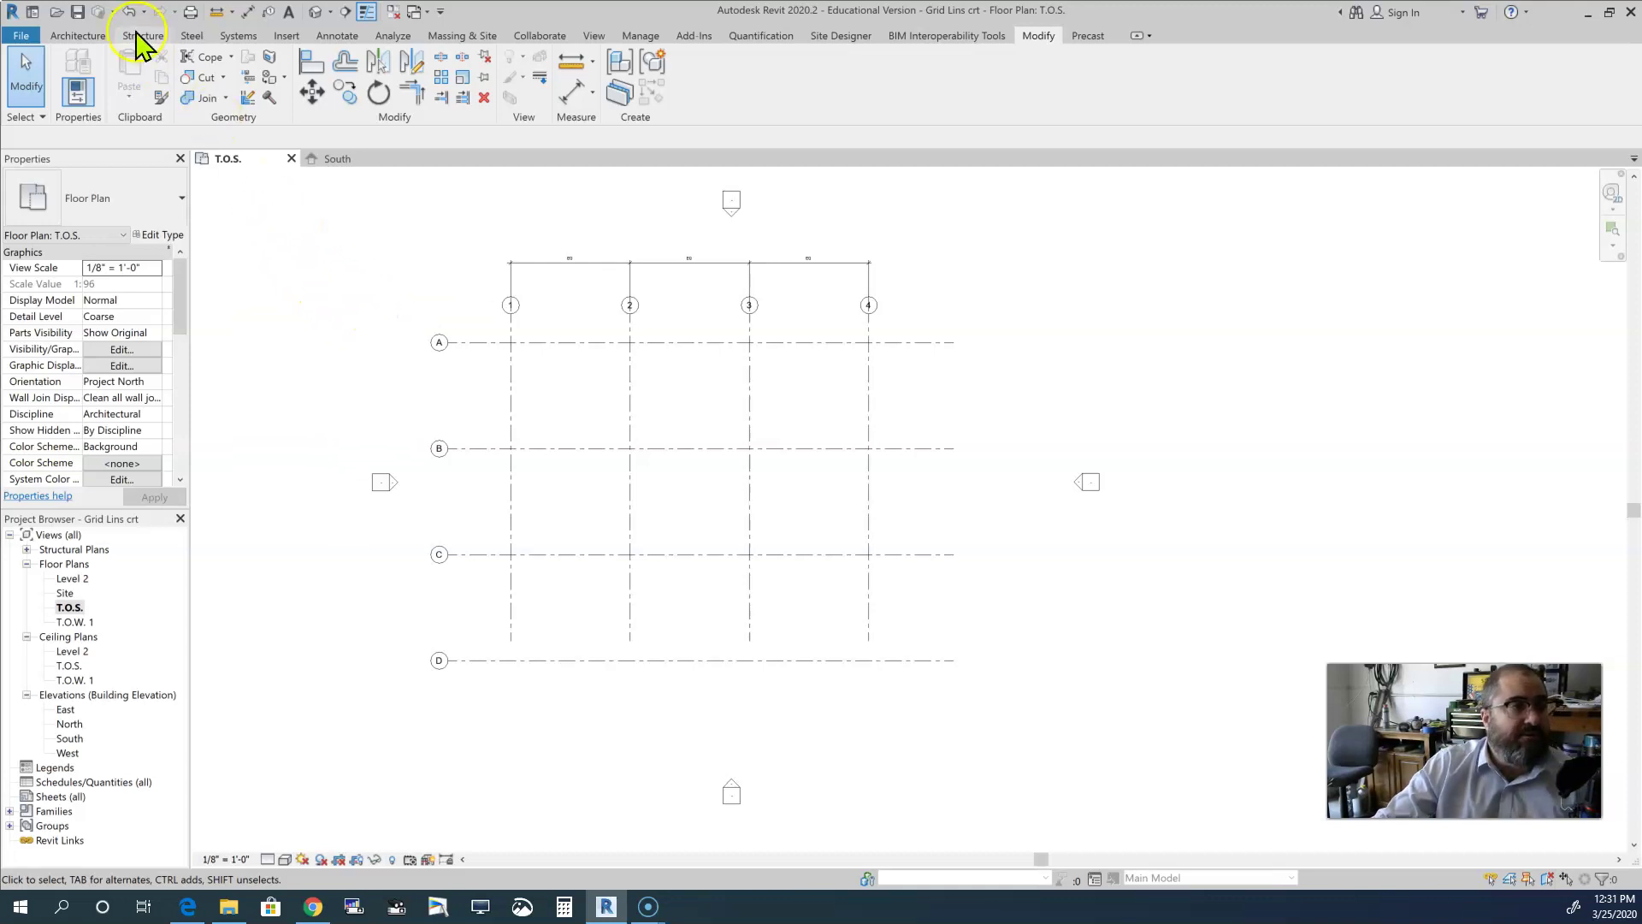
Step: Start an architectural wall and review the available wall types, keeping Basic Wall Generic - 8"
left_click(78, 36)
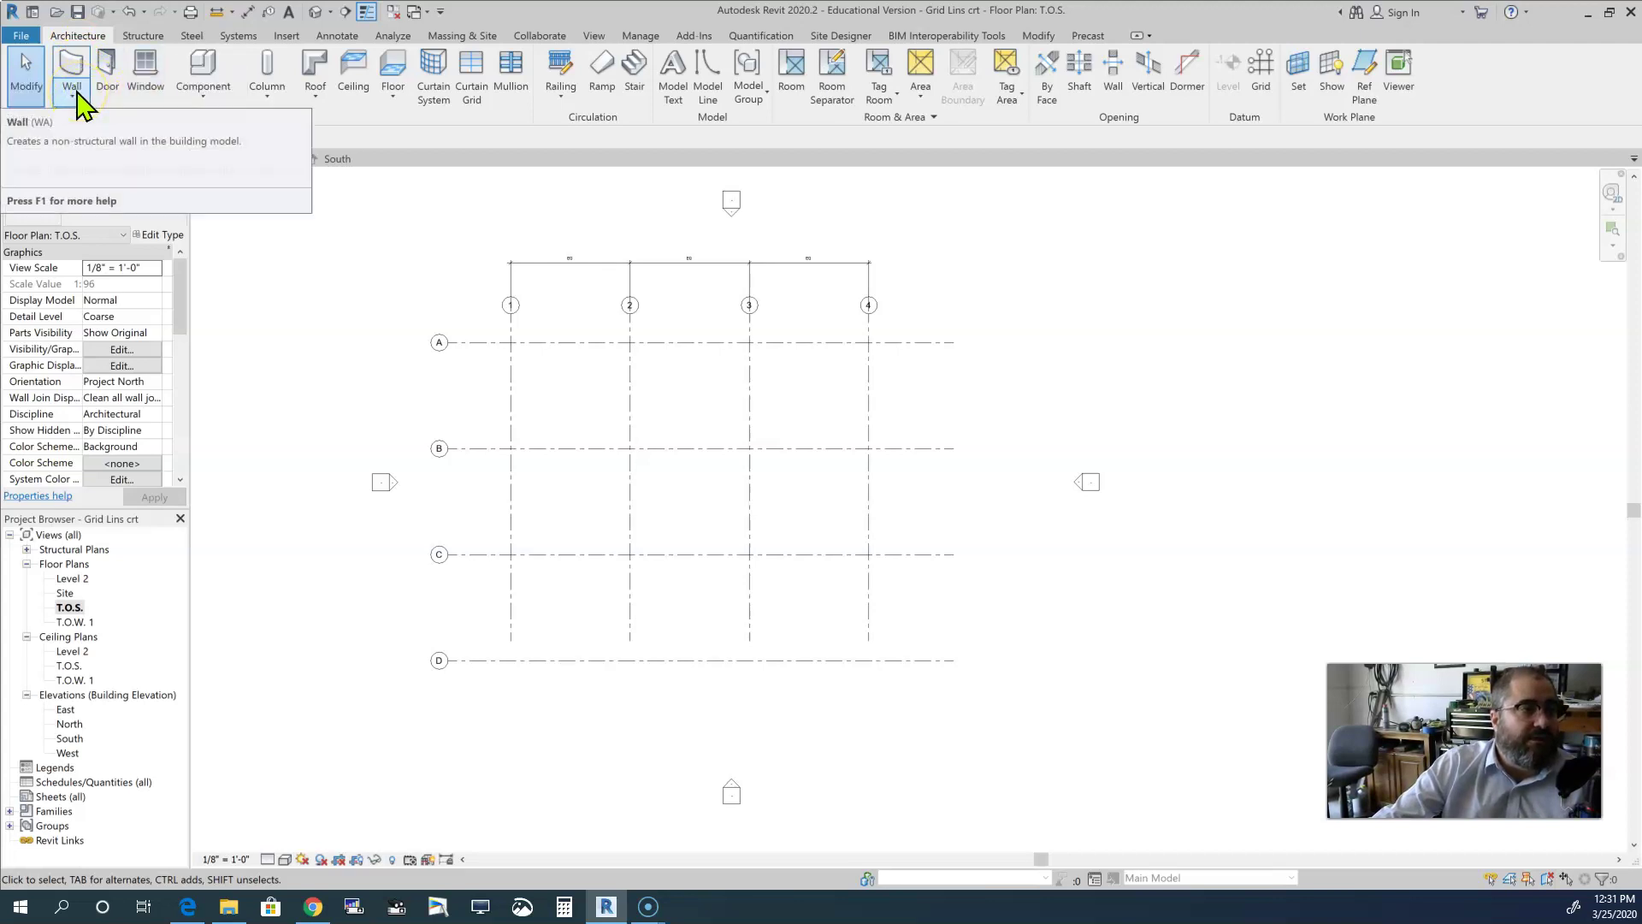
left_click(75, 93)
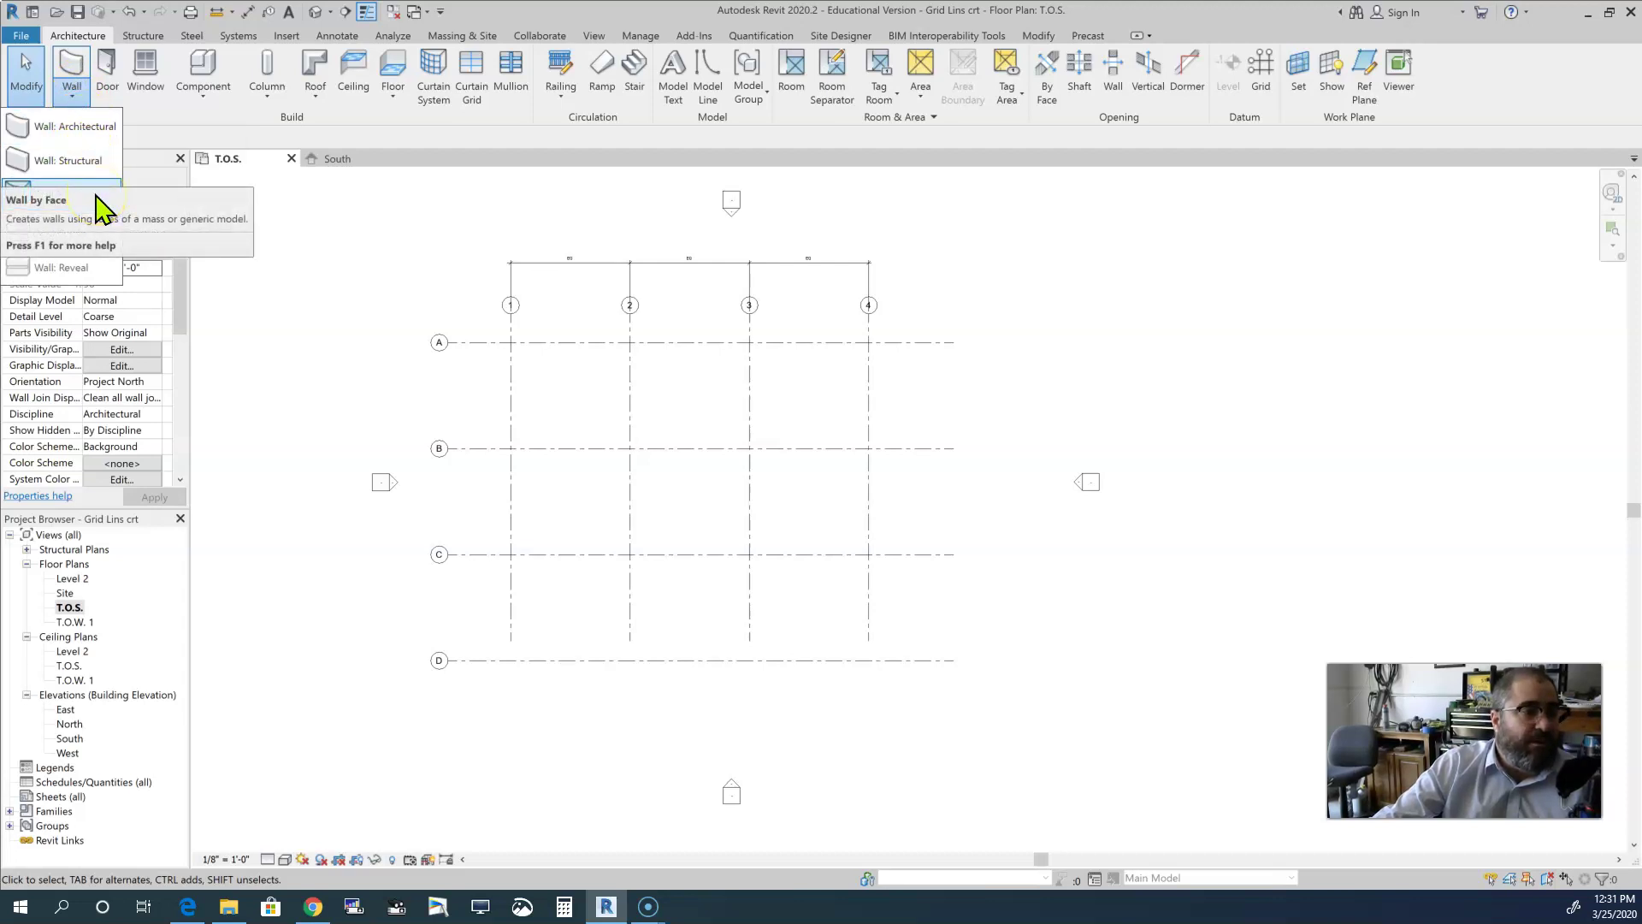
left_click(109, 137)
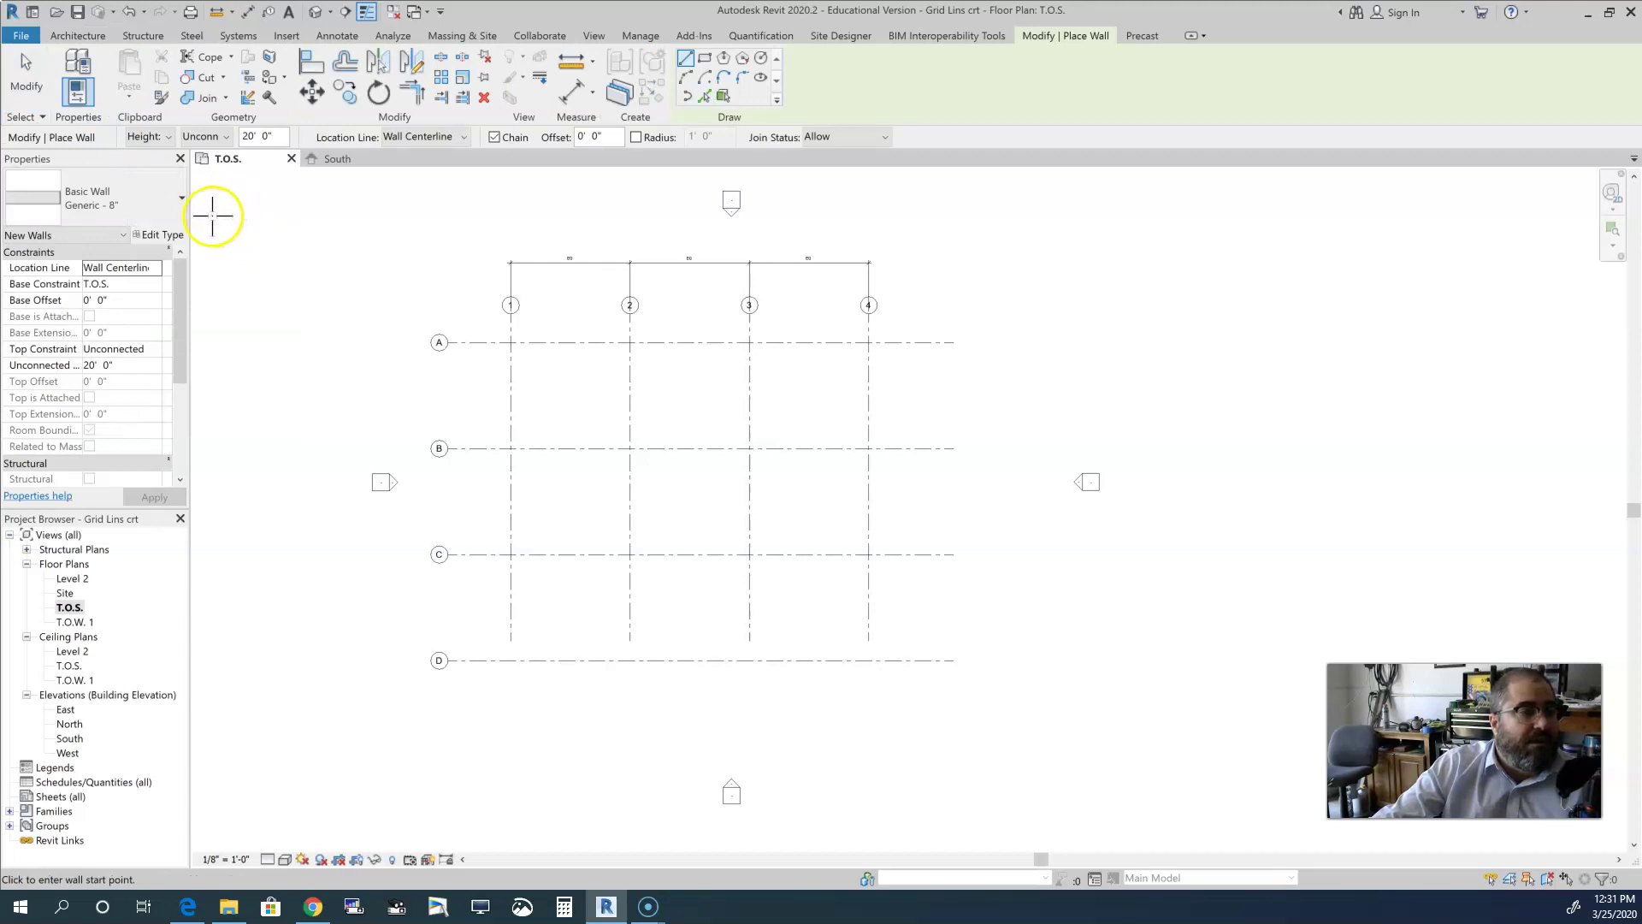
left_click(158, 205)
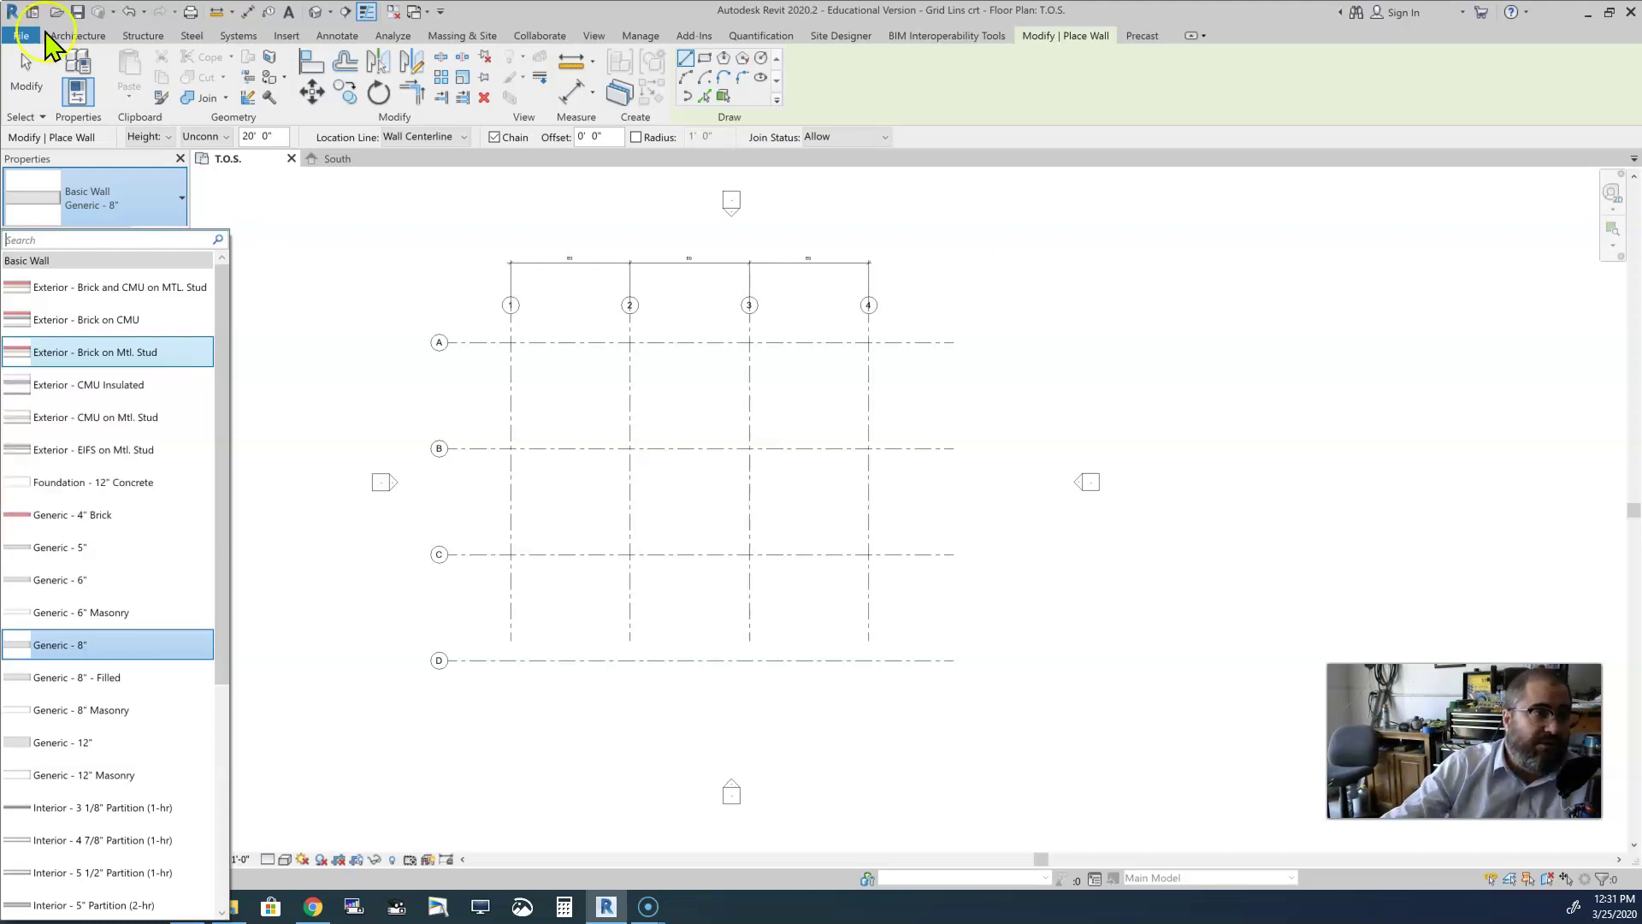
left_click(138, 184)
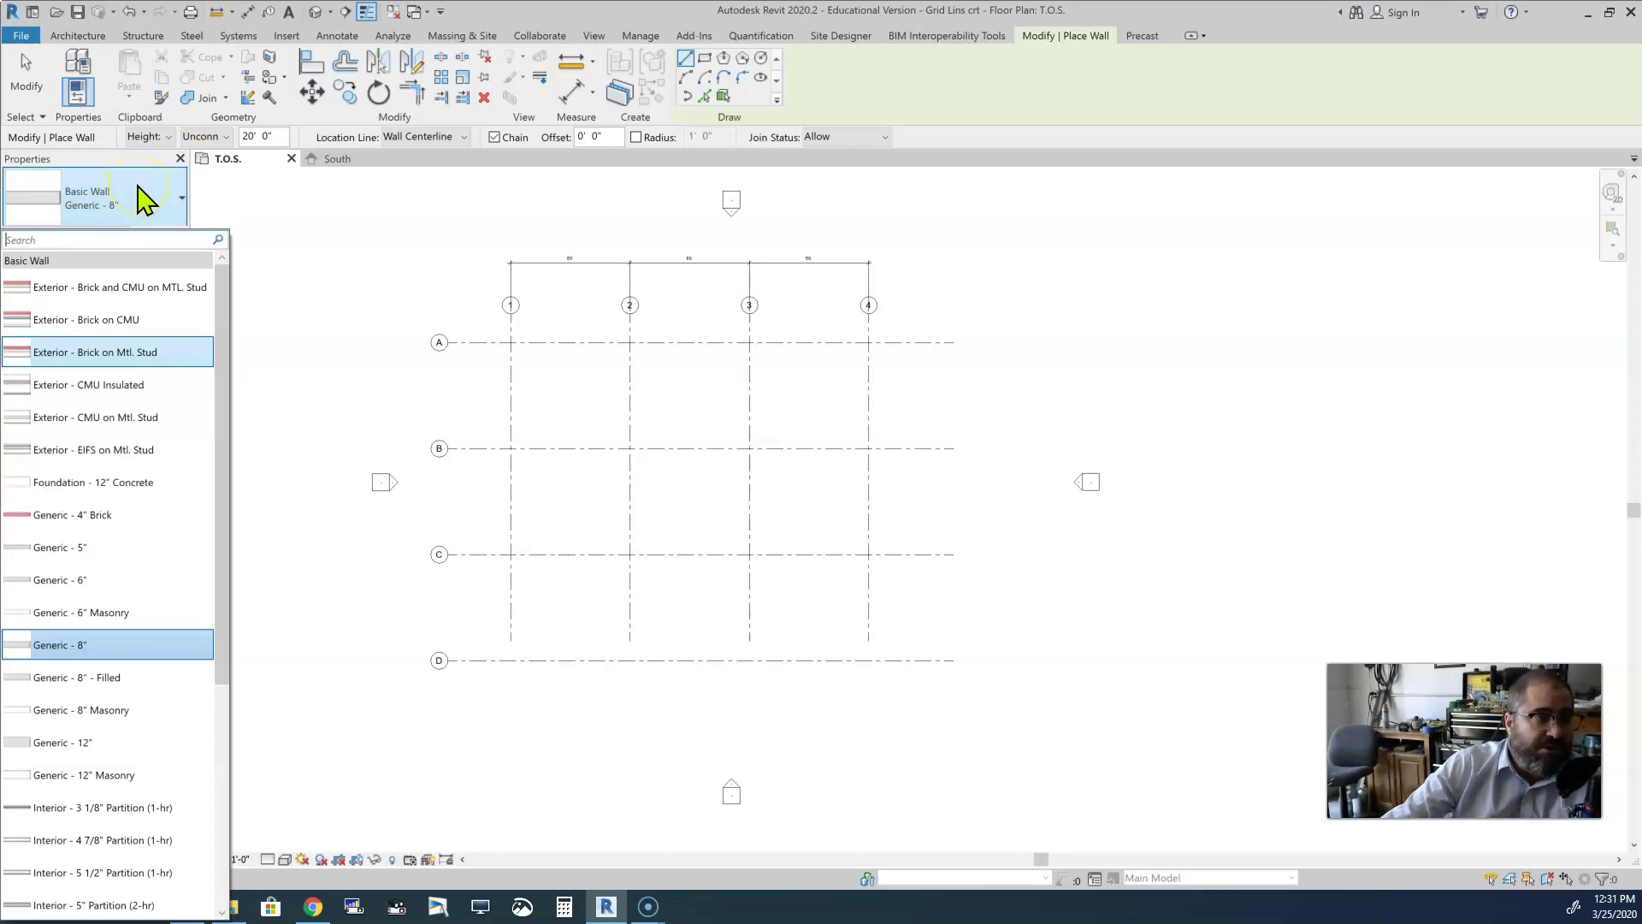
left_click(138, 186)
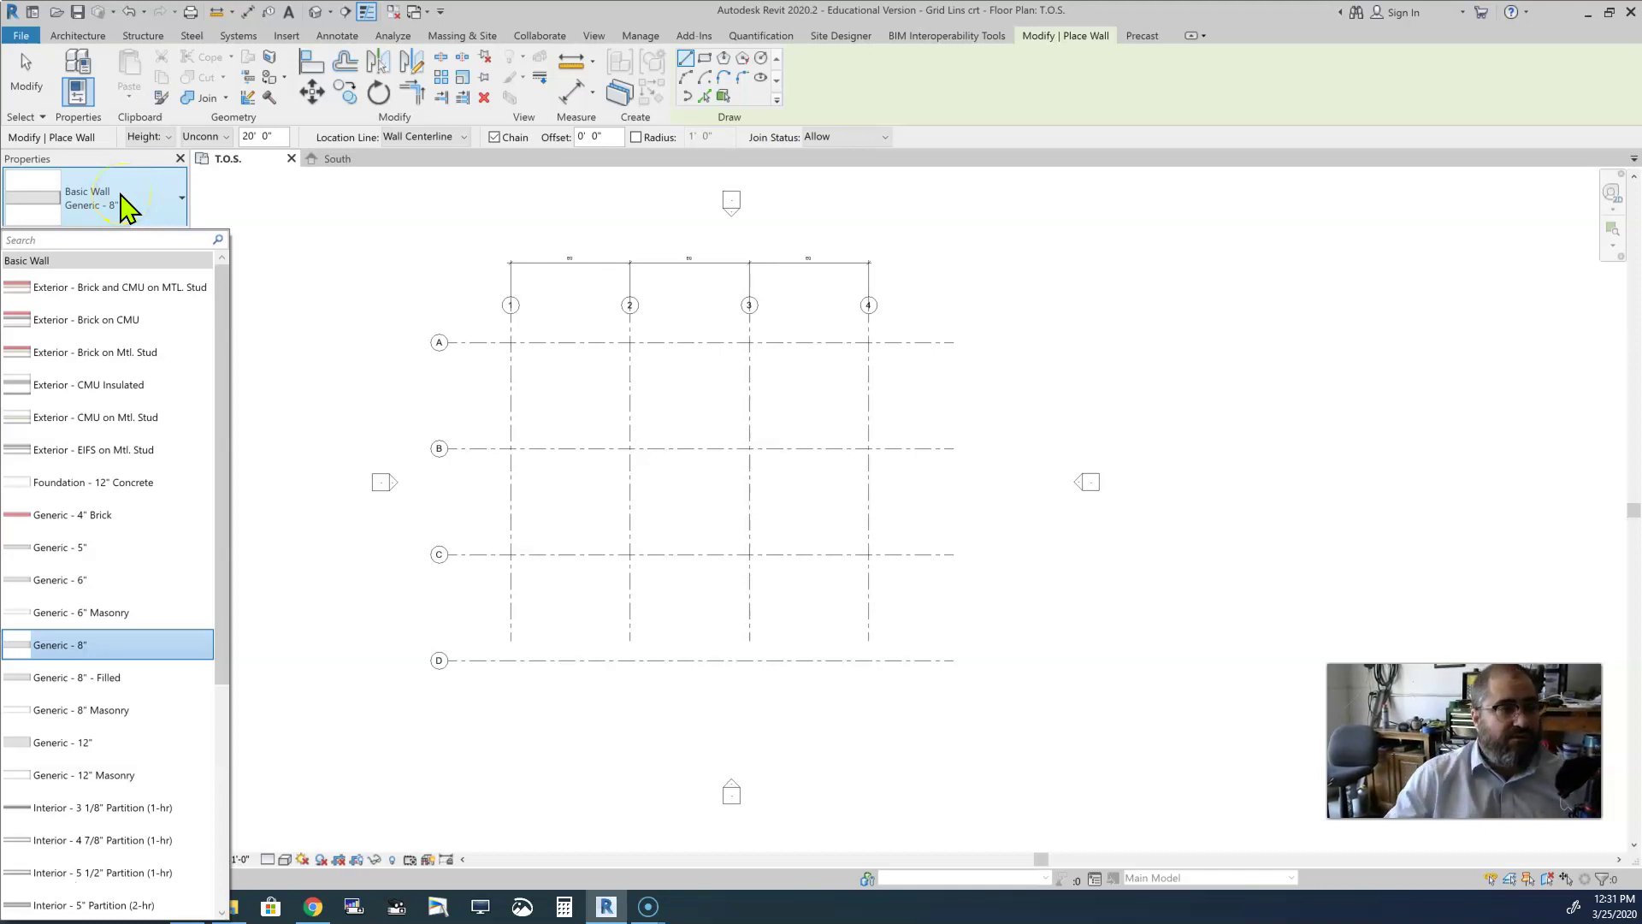
left_click(127, 206)
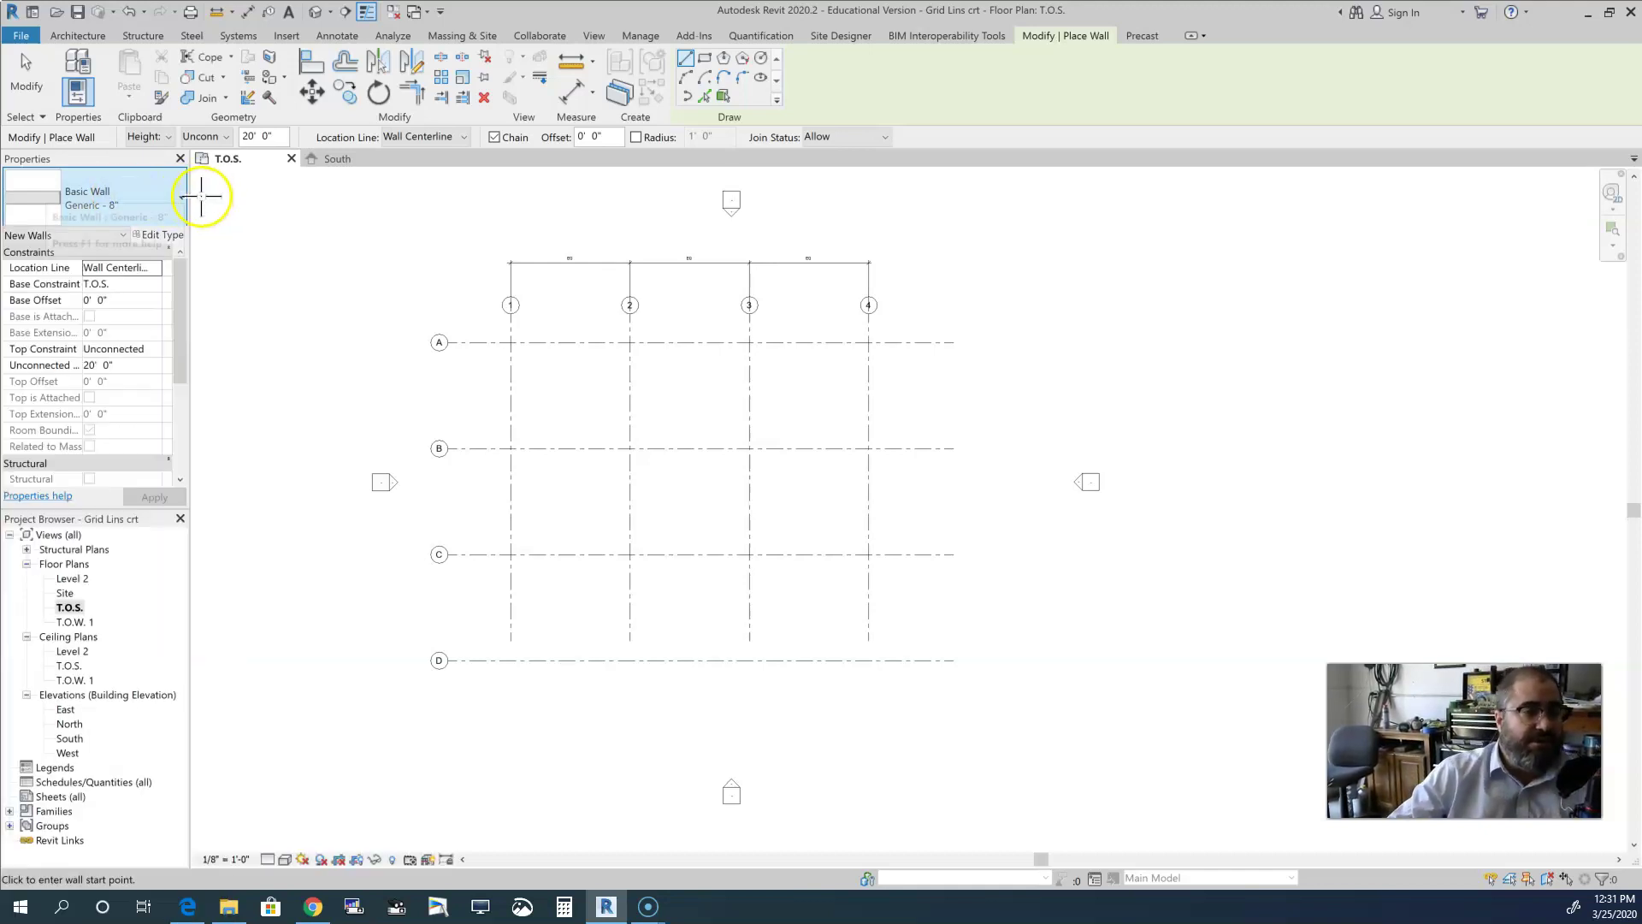
Step: Draw chained walls along the grids from intersection A-1 to A-3, down to B-3 and across to B-4
scroll(447, 425, "up", 2)
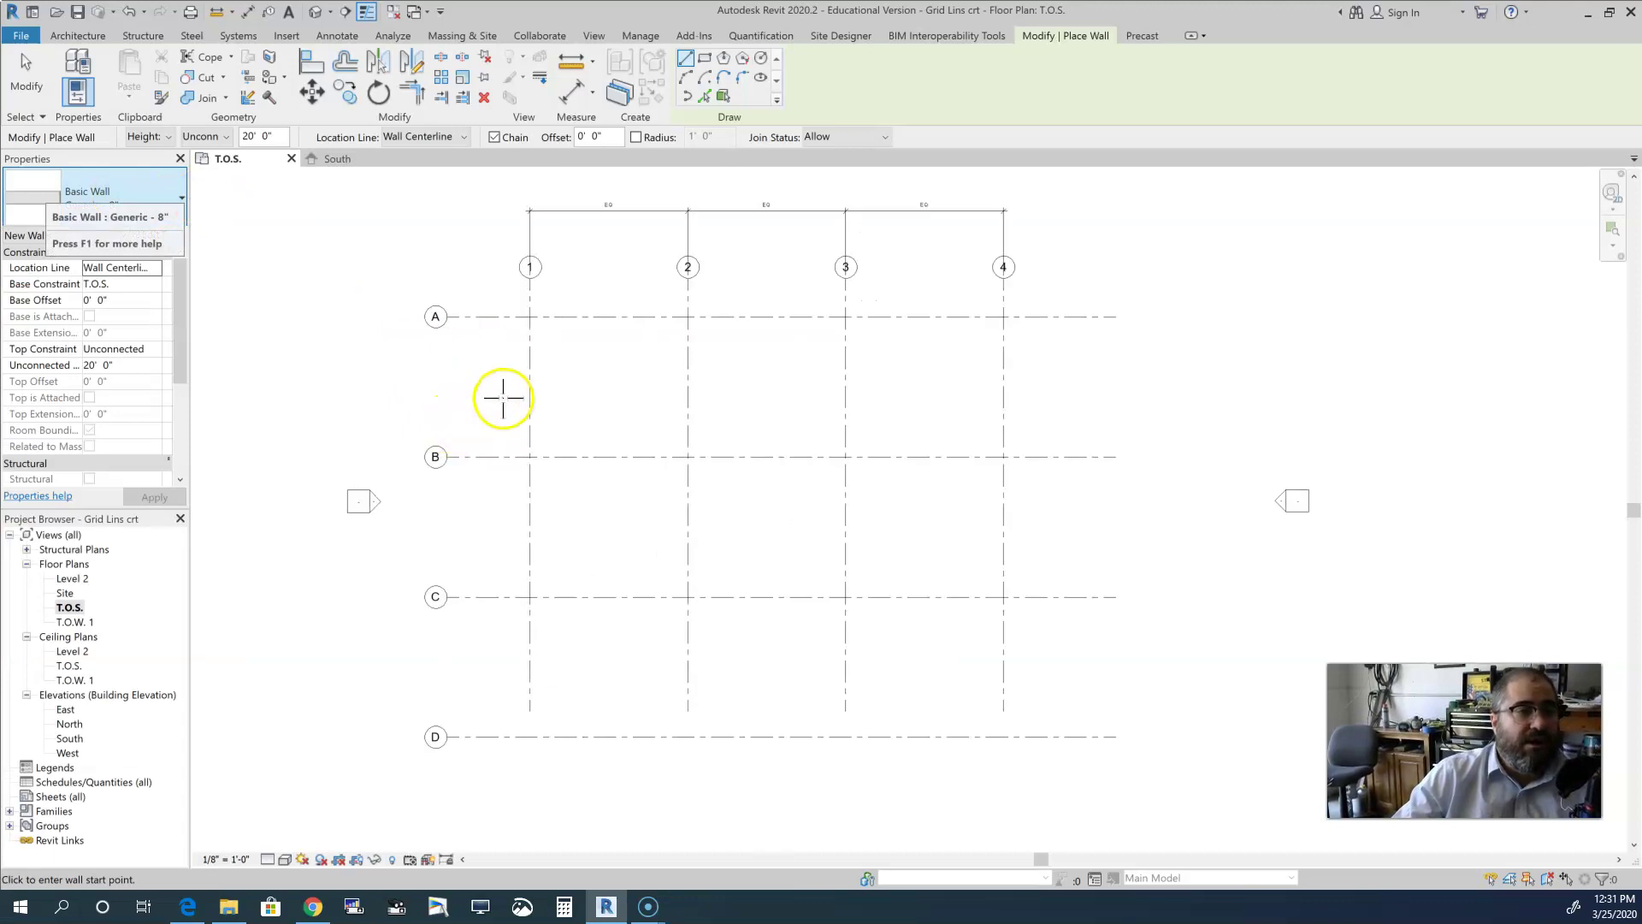
left_click(528, 318)
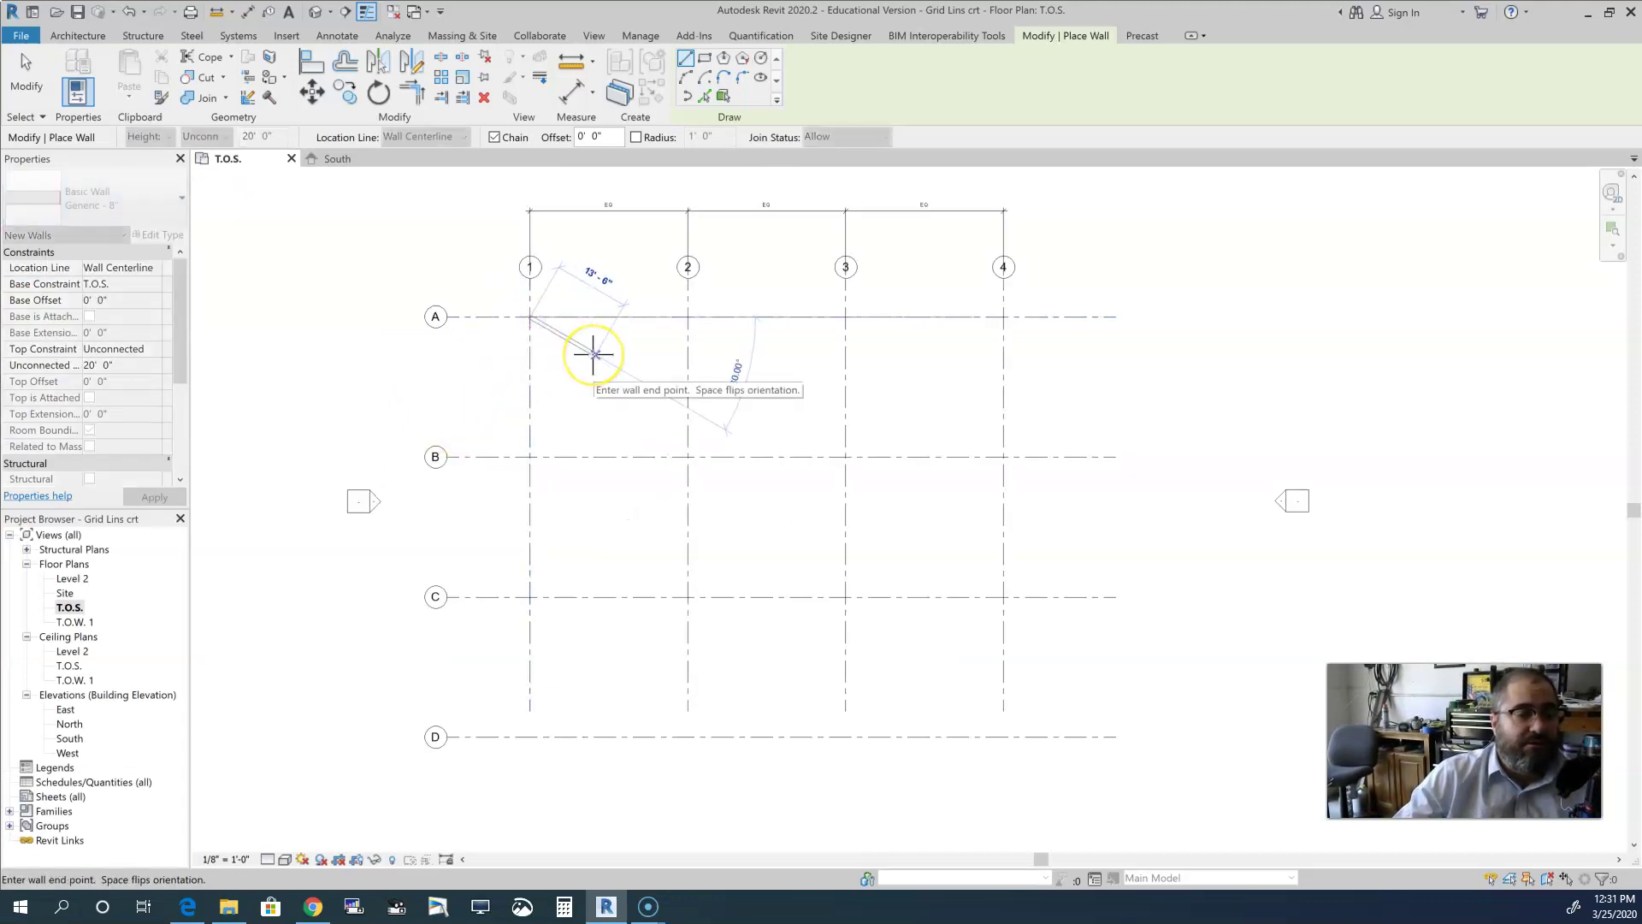
left_click(773, 315)
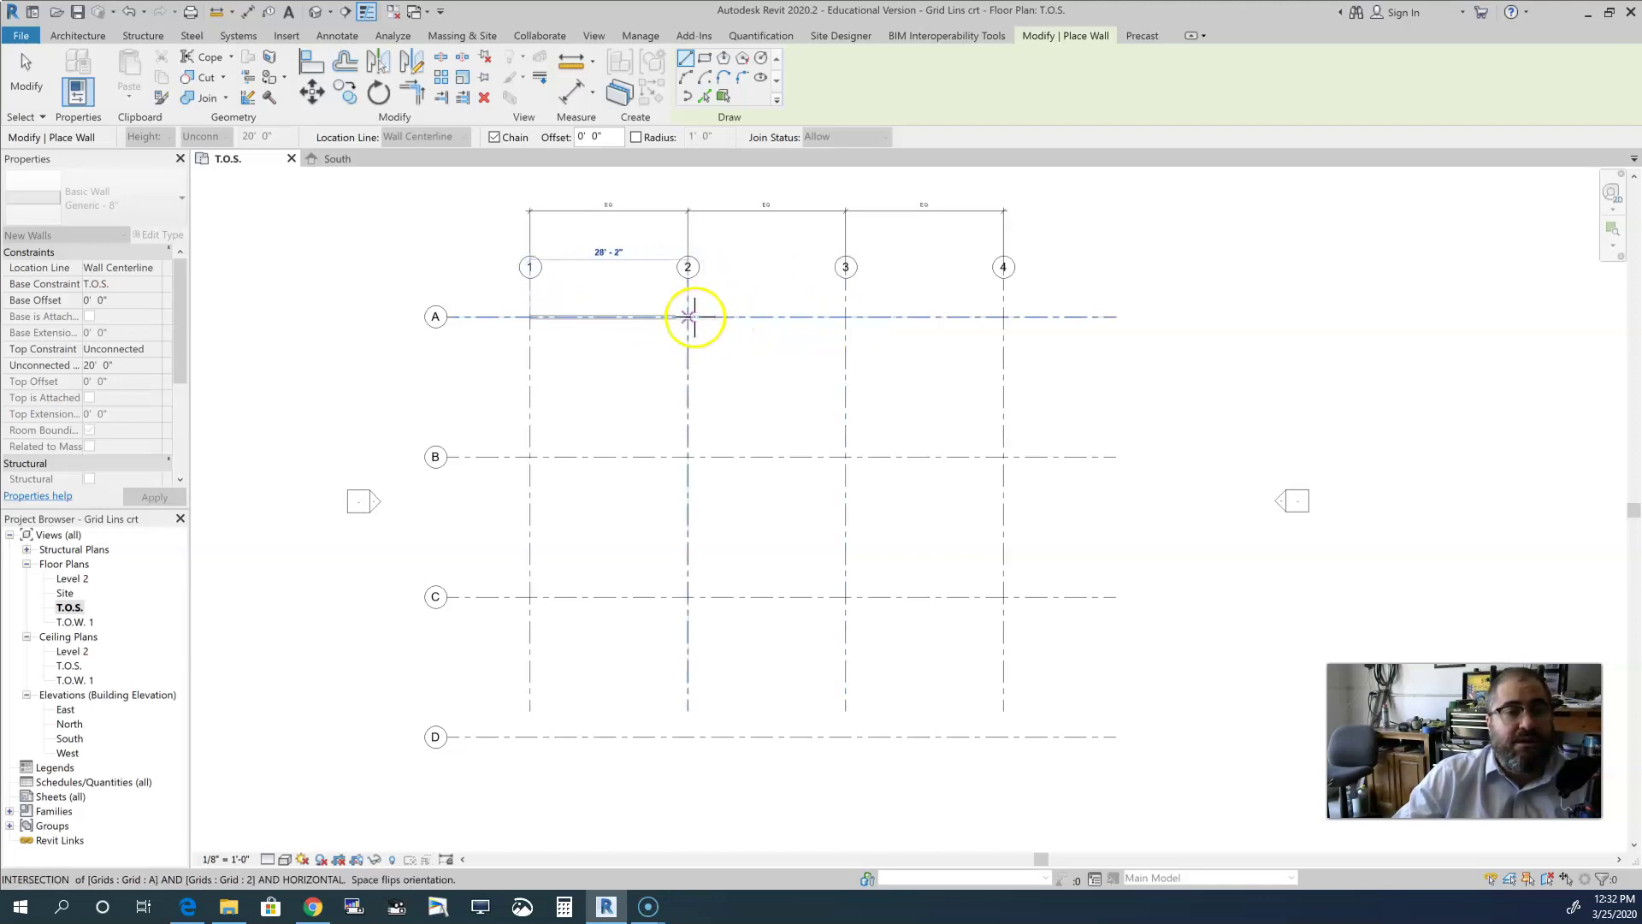
left_click(843, 316)
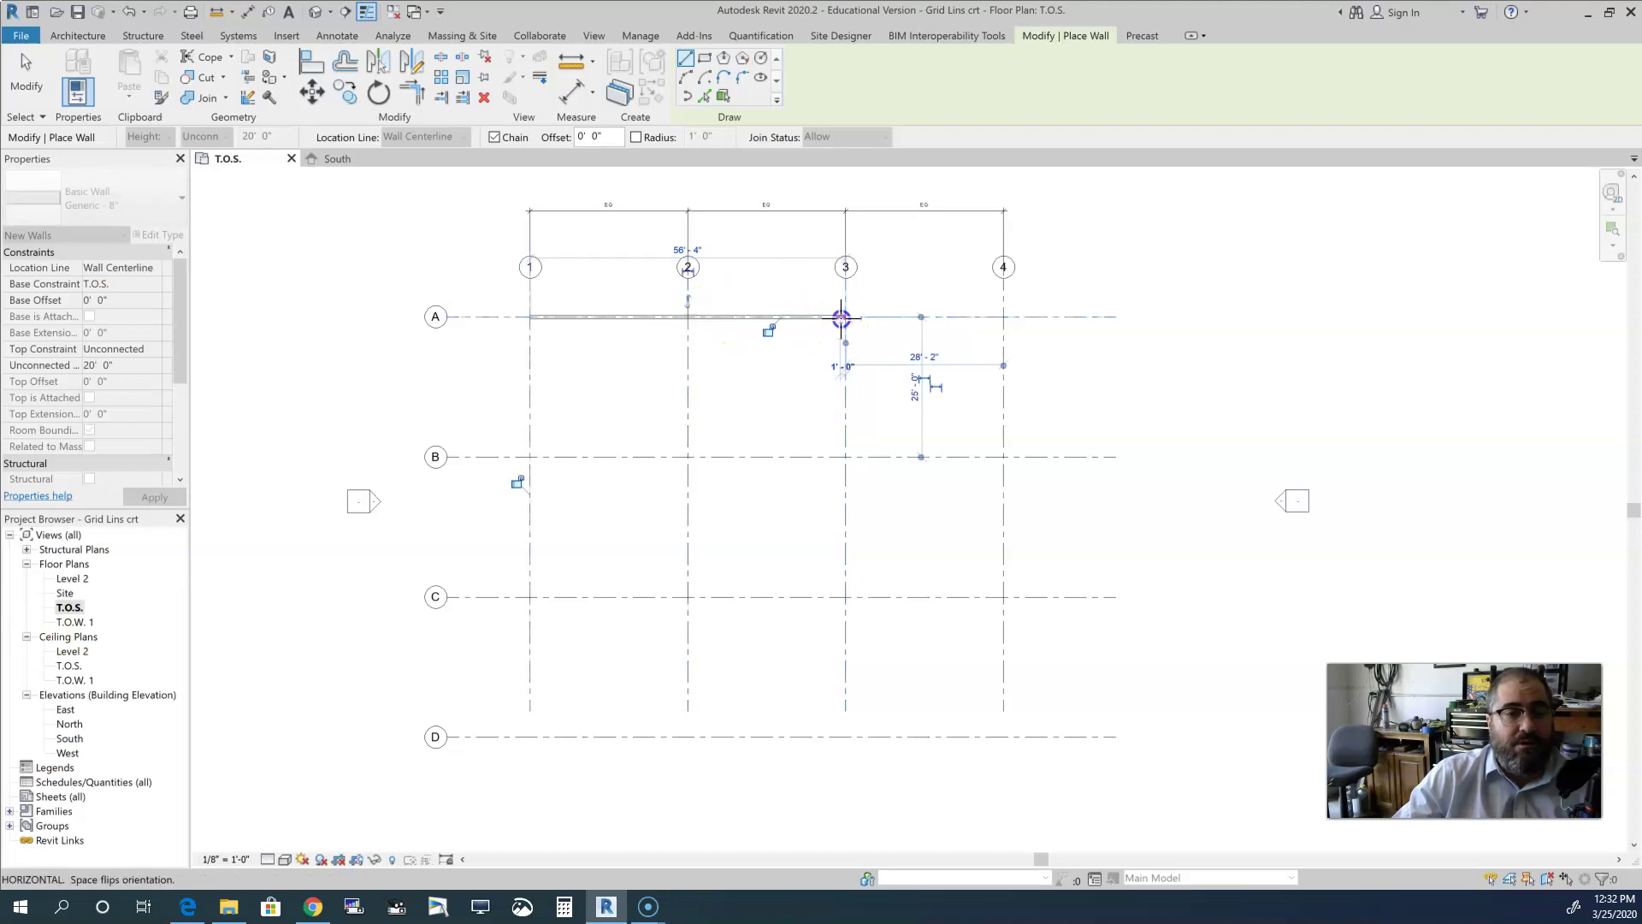
left_click(845, 371)
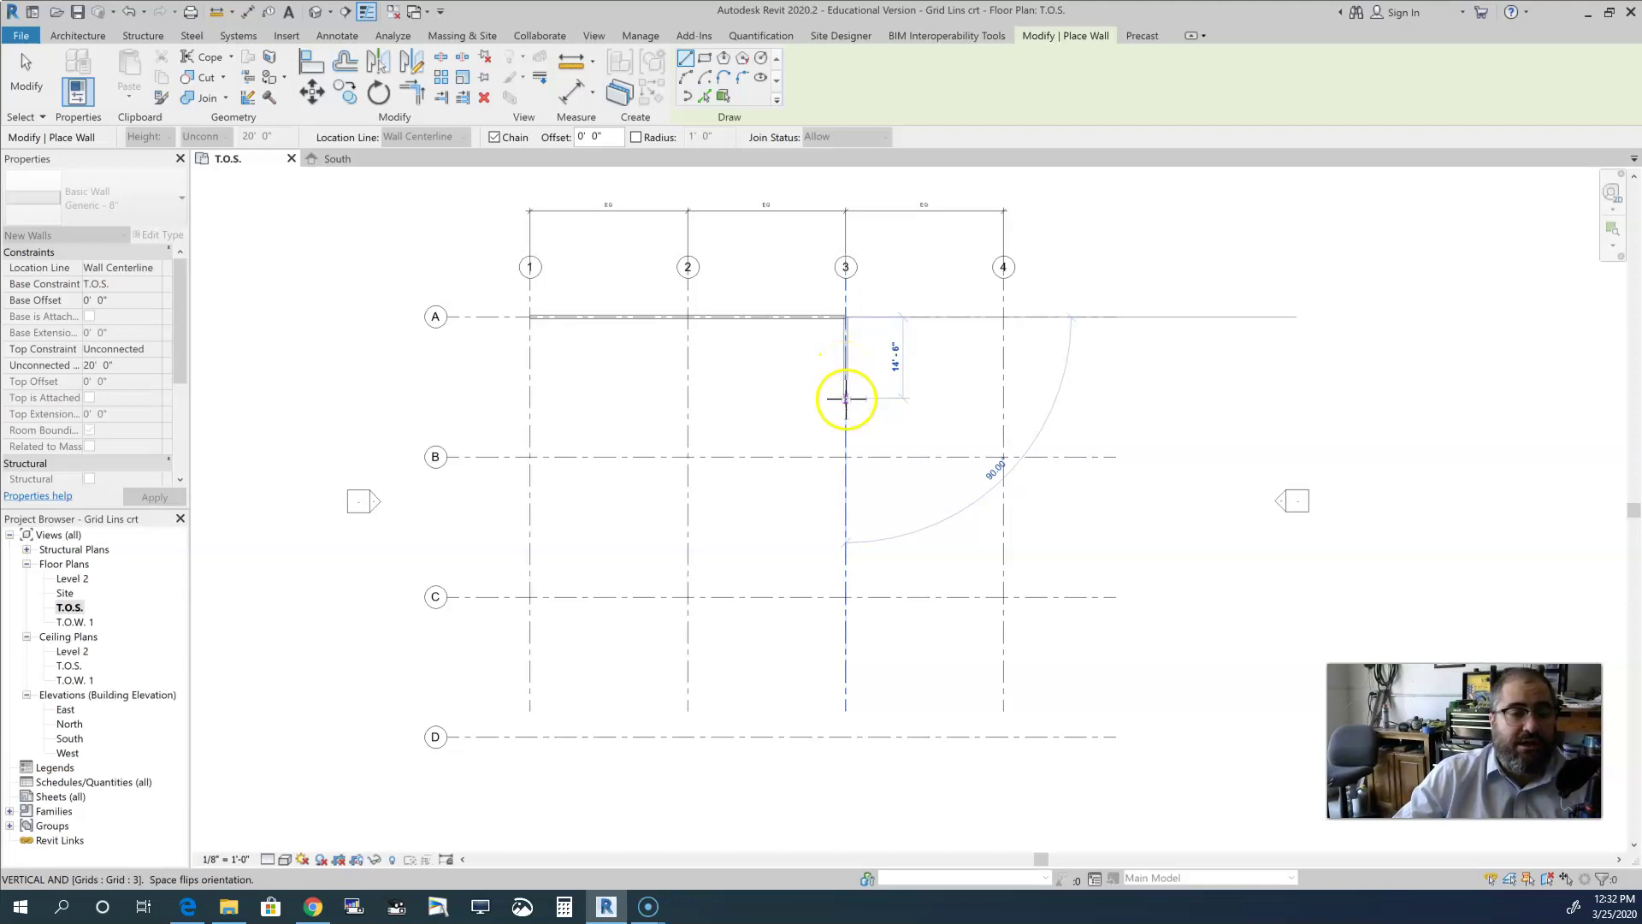
left_click(845, 457)
left_click(1003, 457)
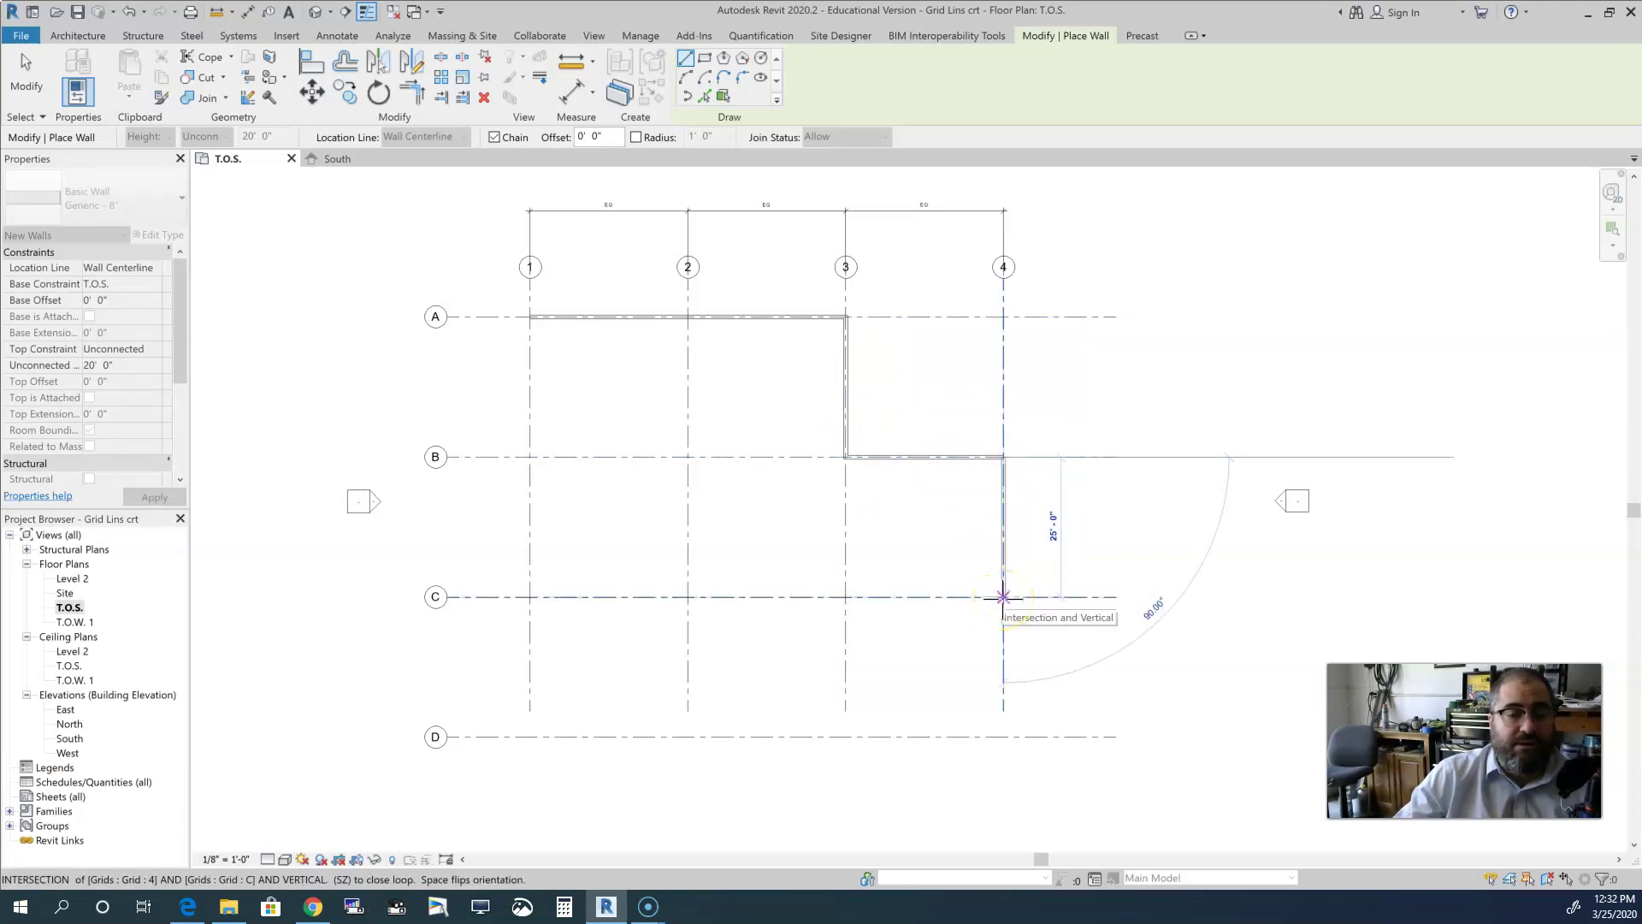
Step: Continue the wall chain from B-4 through C-4, C-2, B-2 and B-1, closing the outline at A-1, and end the wall command
left_click(1004, 596)
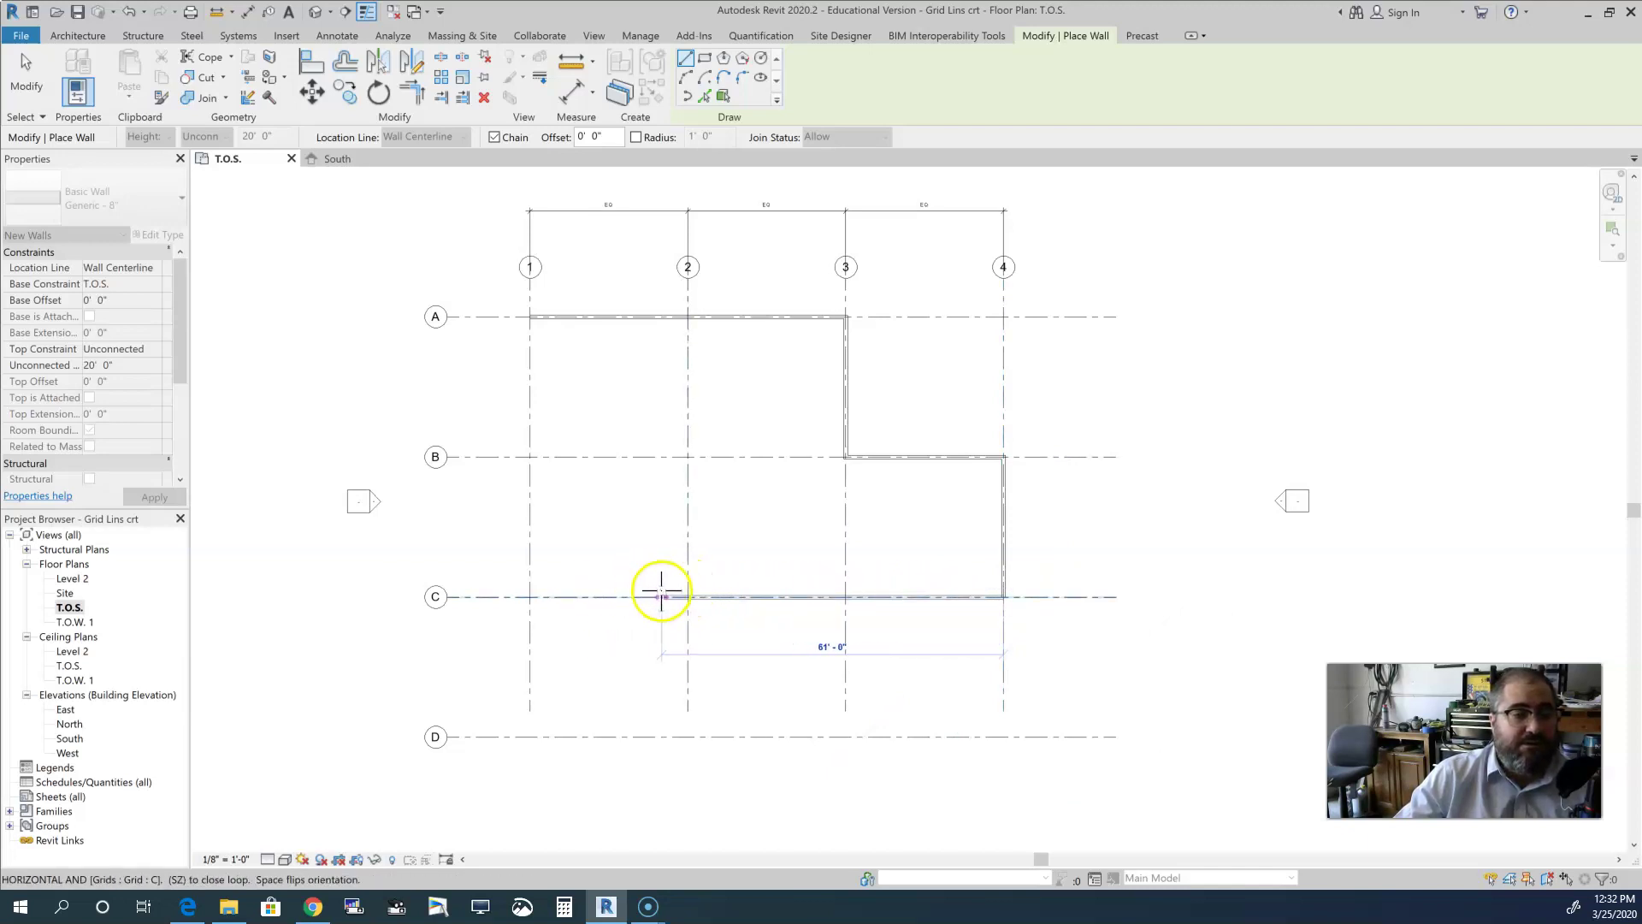
left_click(688, 596)
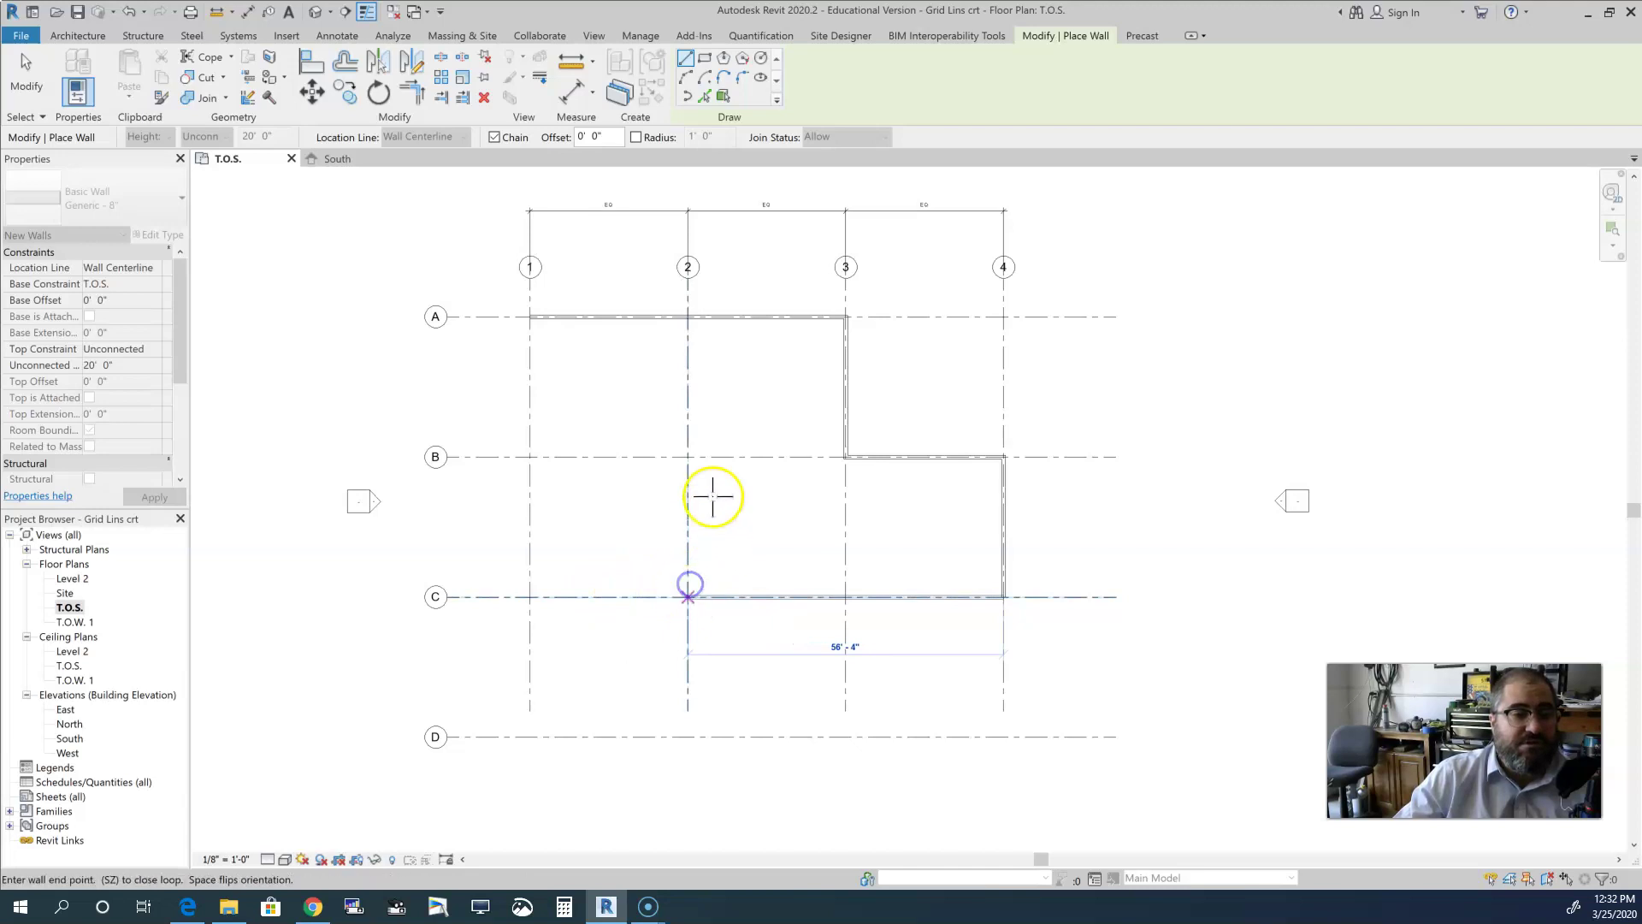
left_click(689, 455)
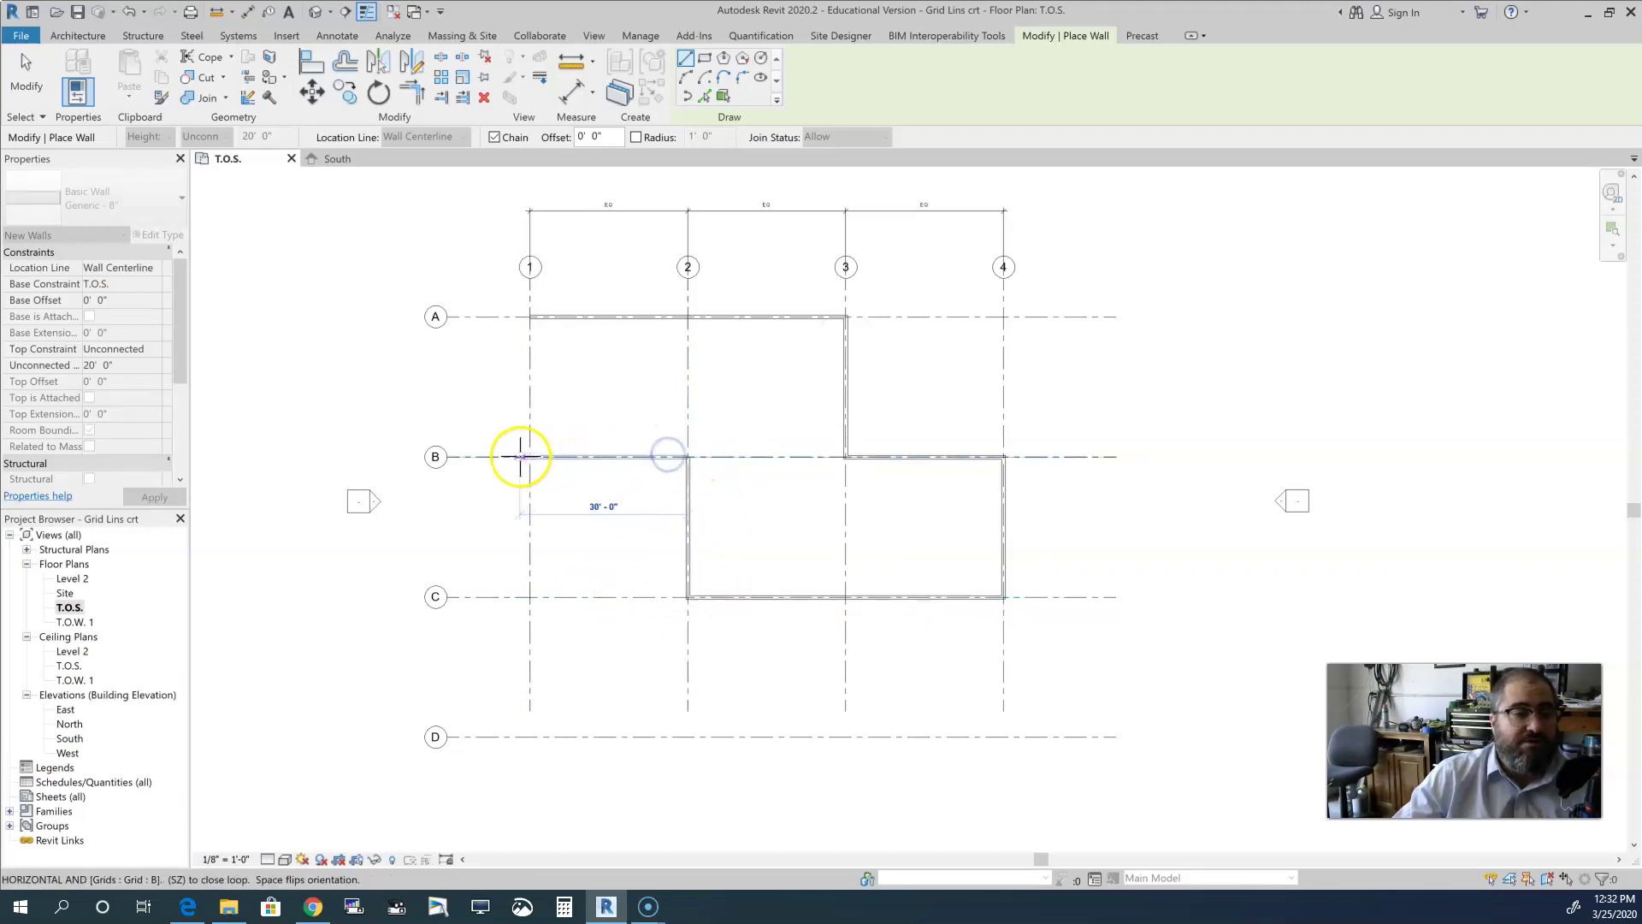
left_click(531, 325)
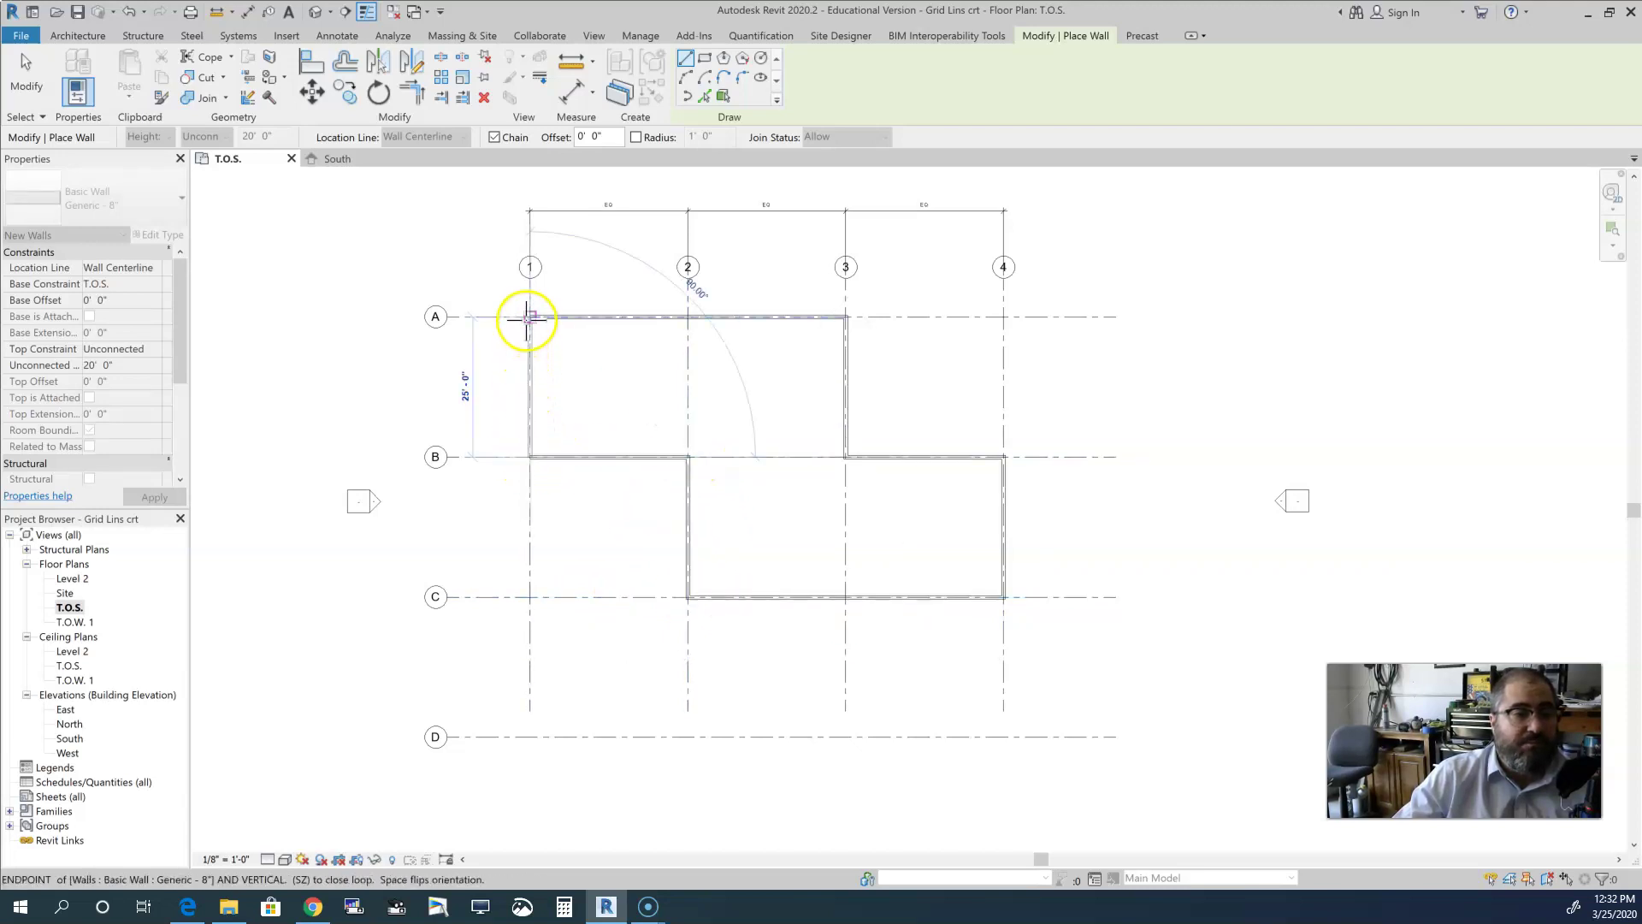
left_click(531, 318)
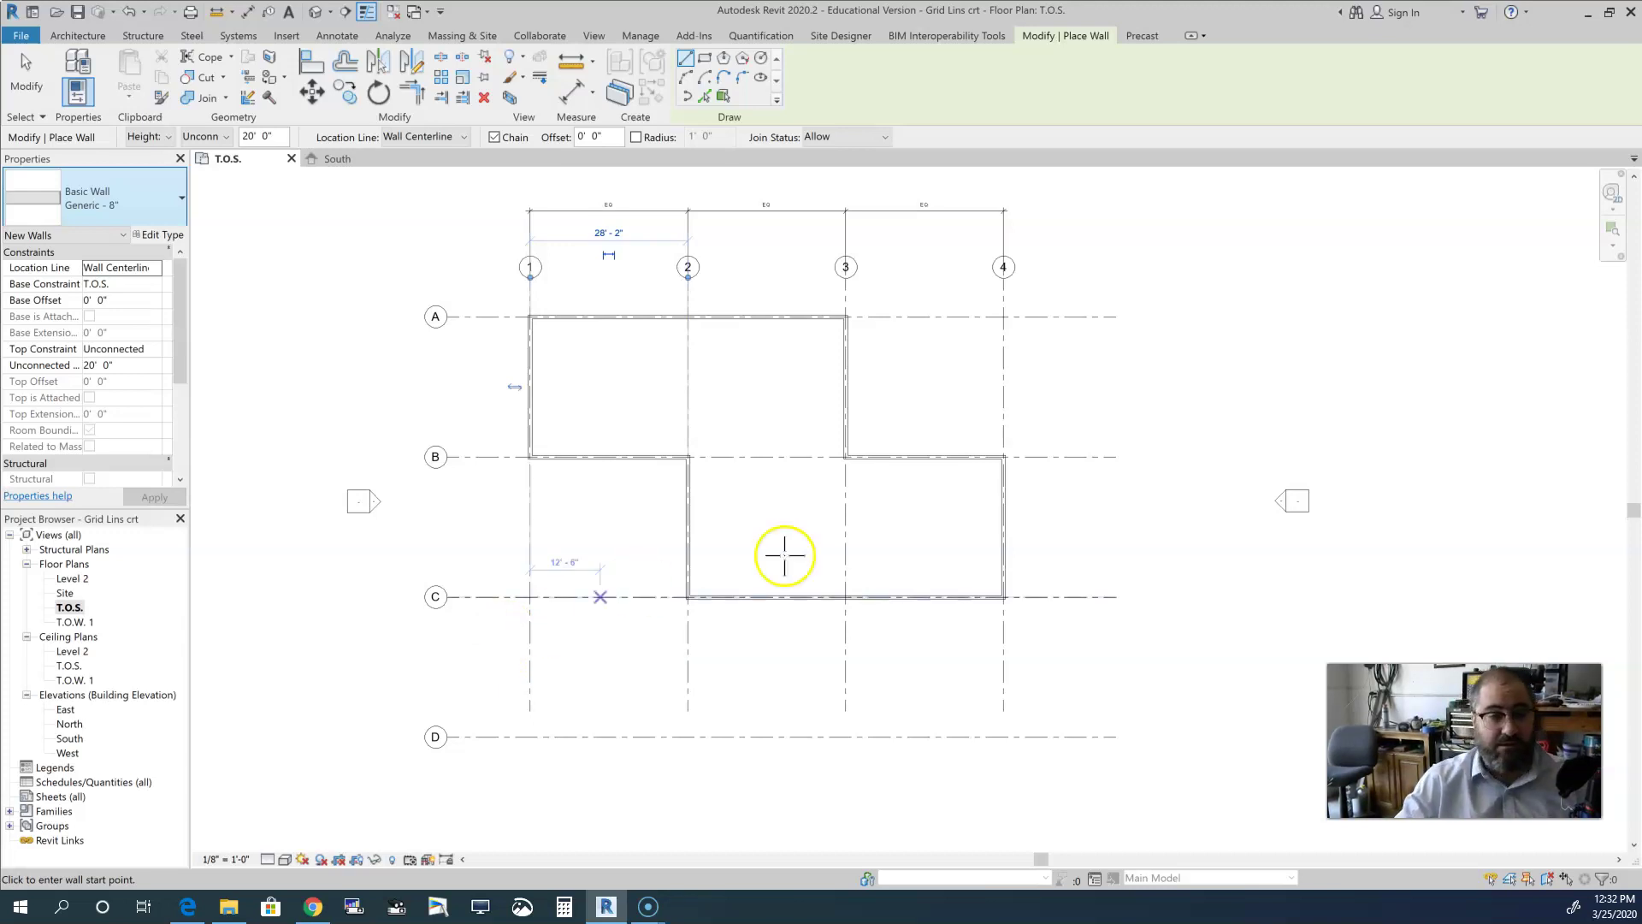
scroll(804, 494, "up", 3)
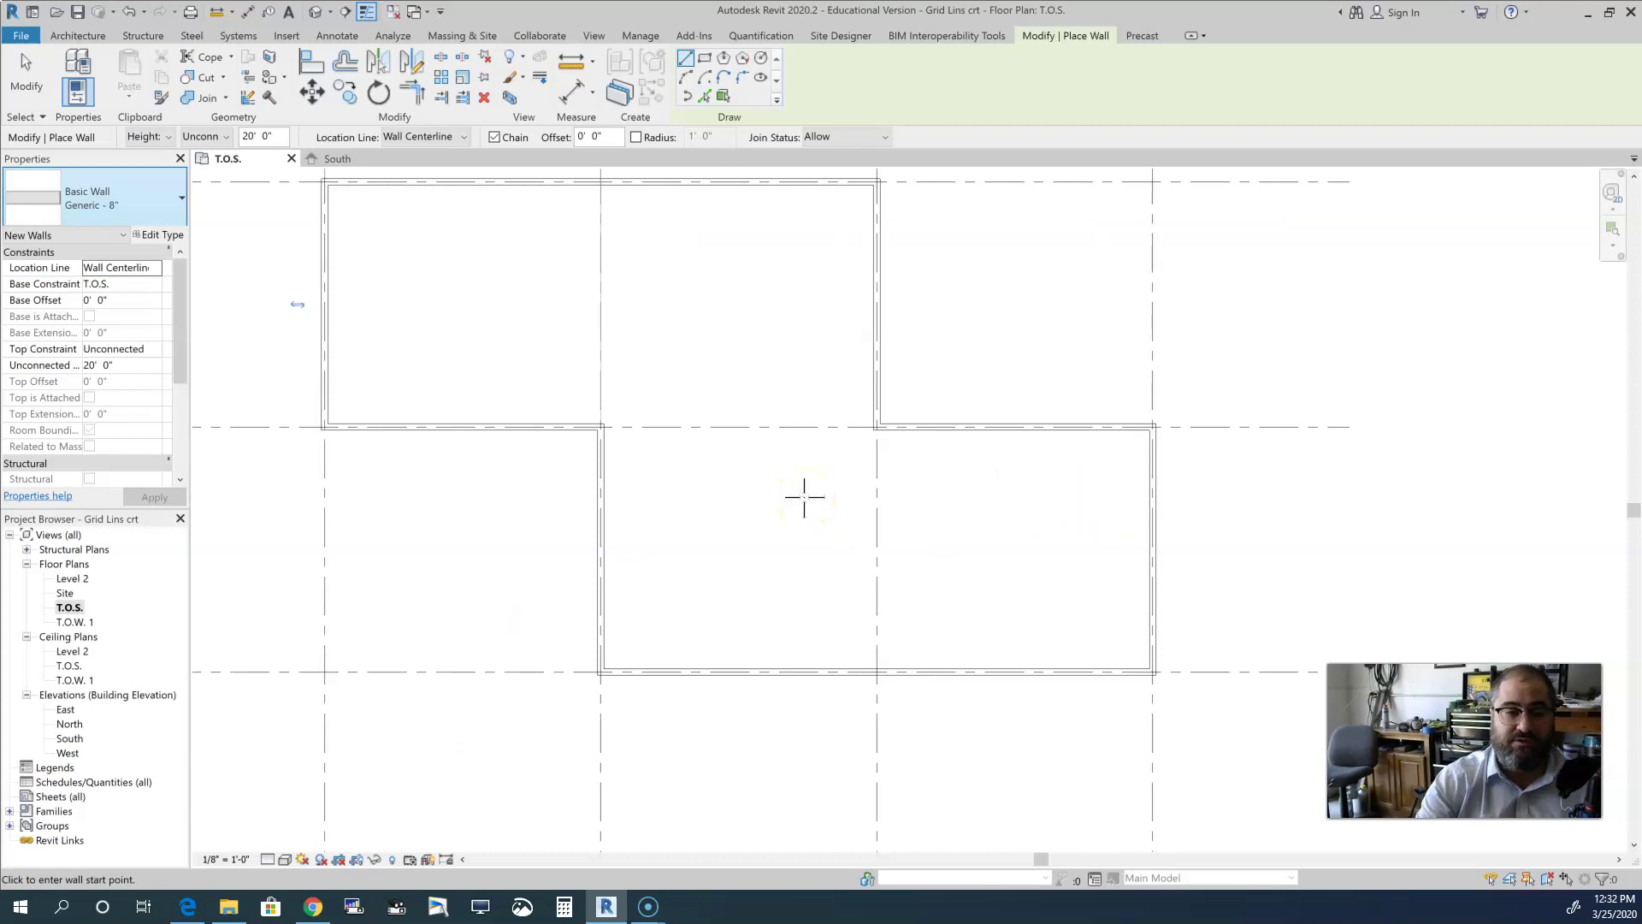
key("Escape")
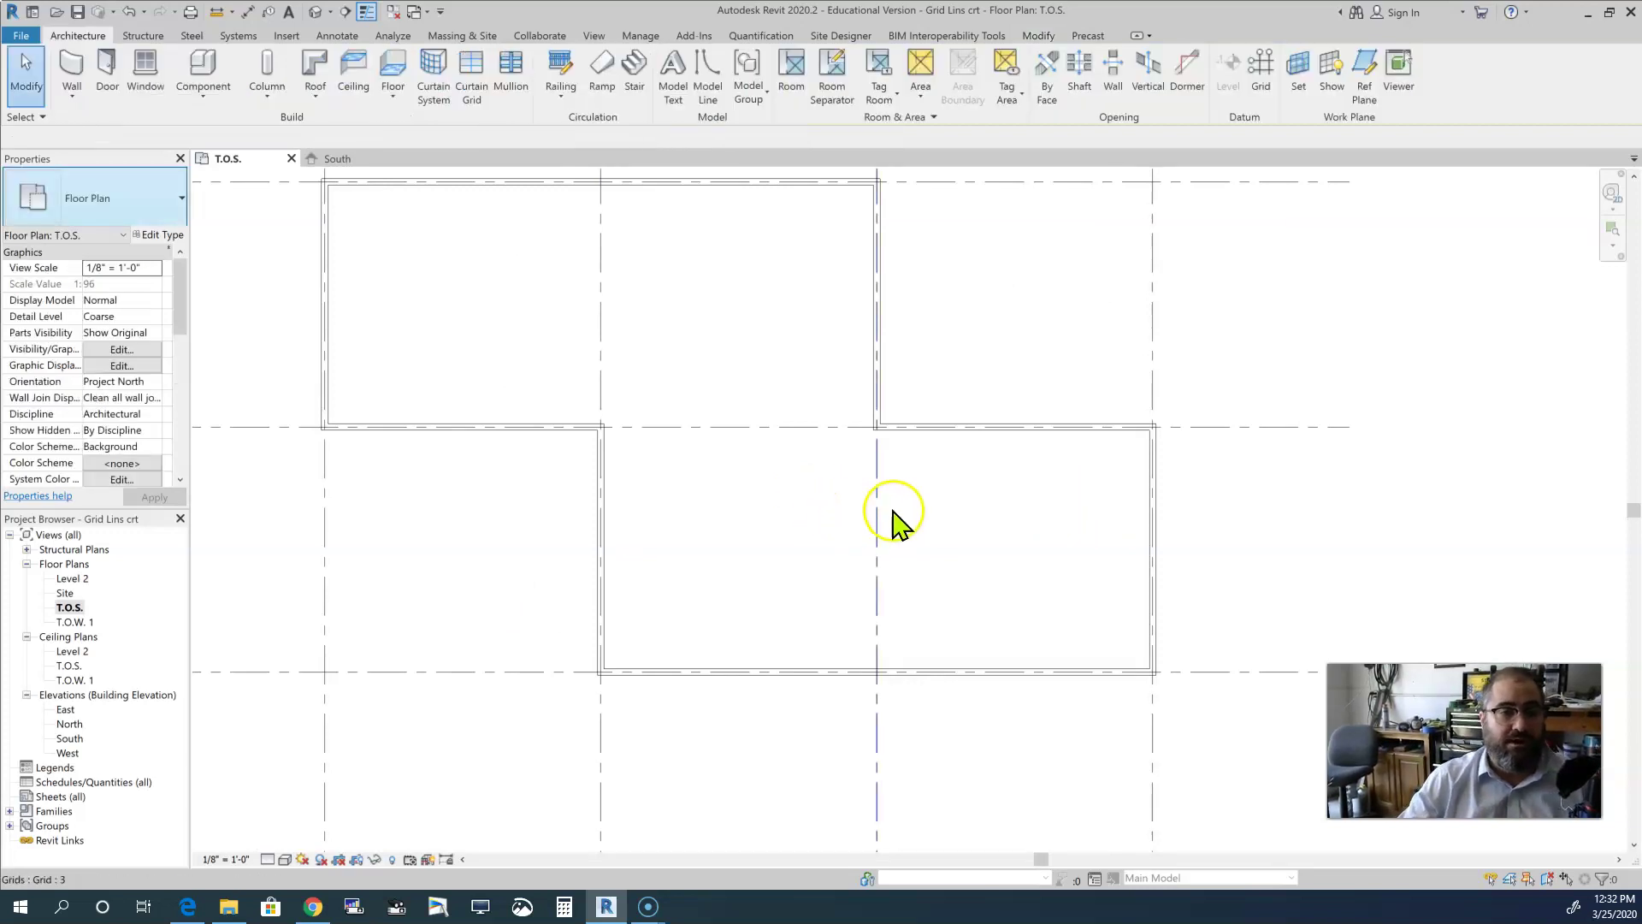
Step: Flip the orientation of the wall on grid B between grids 3 and 4, and flip it back
scroll(1014, 438, "down", 2)
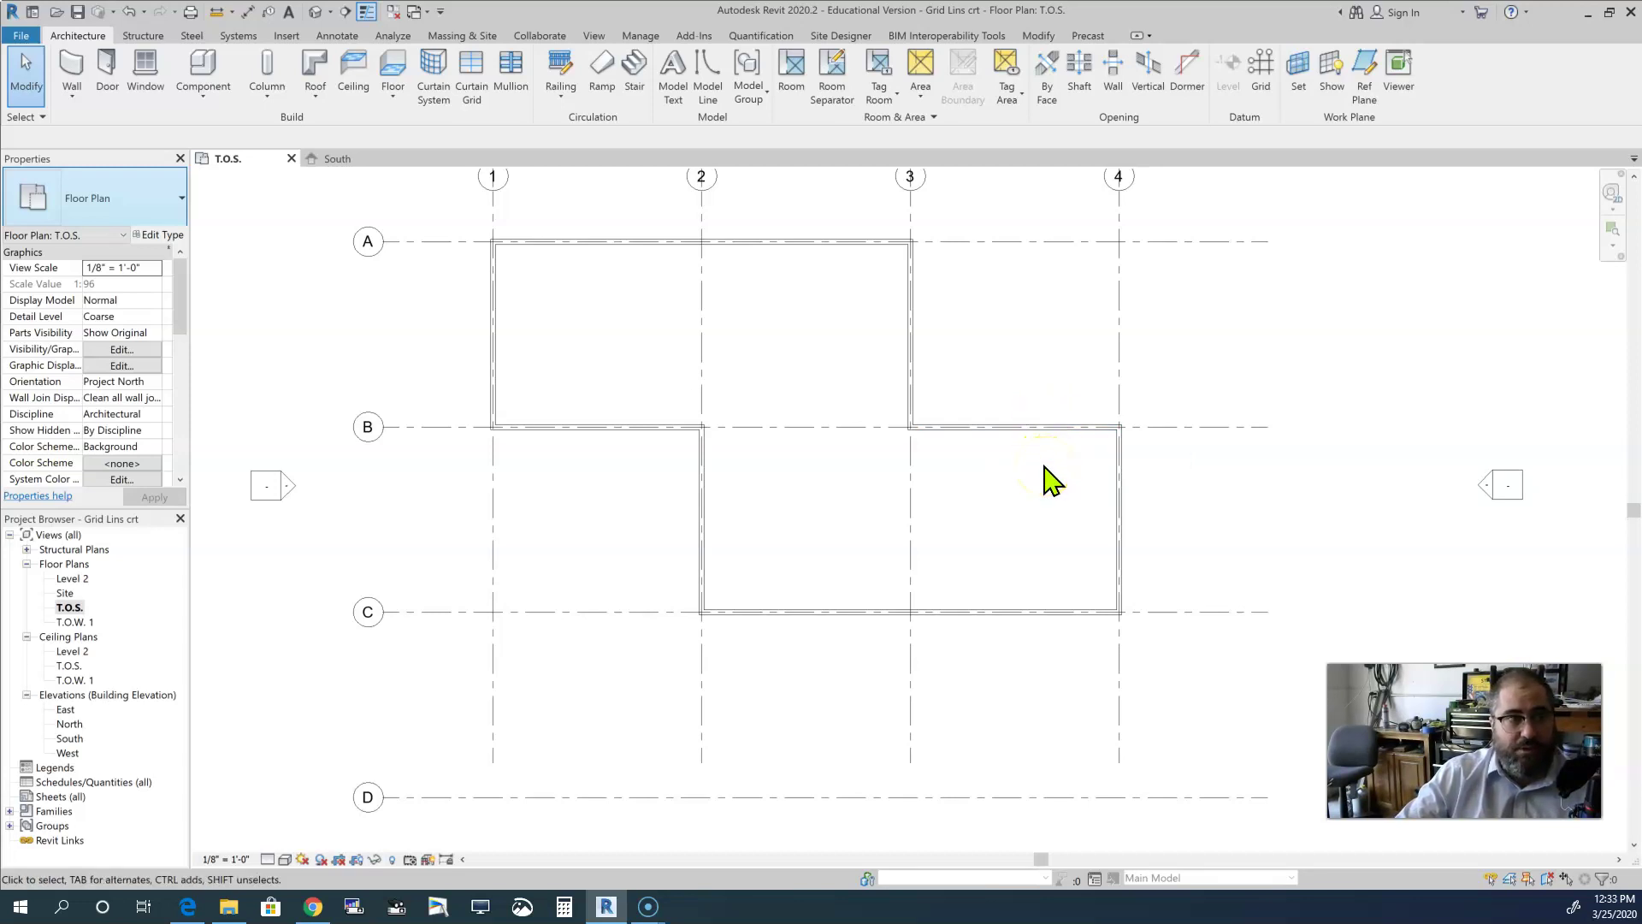
left_click(1058, 427)
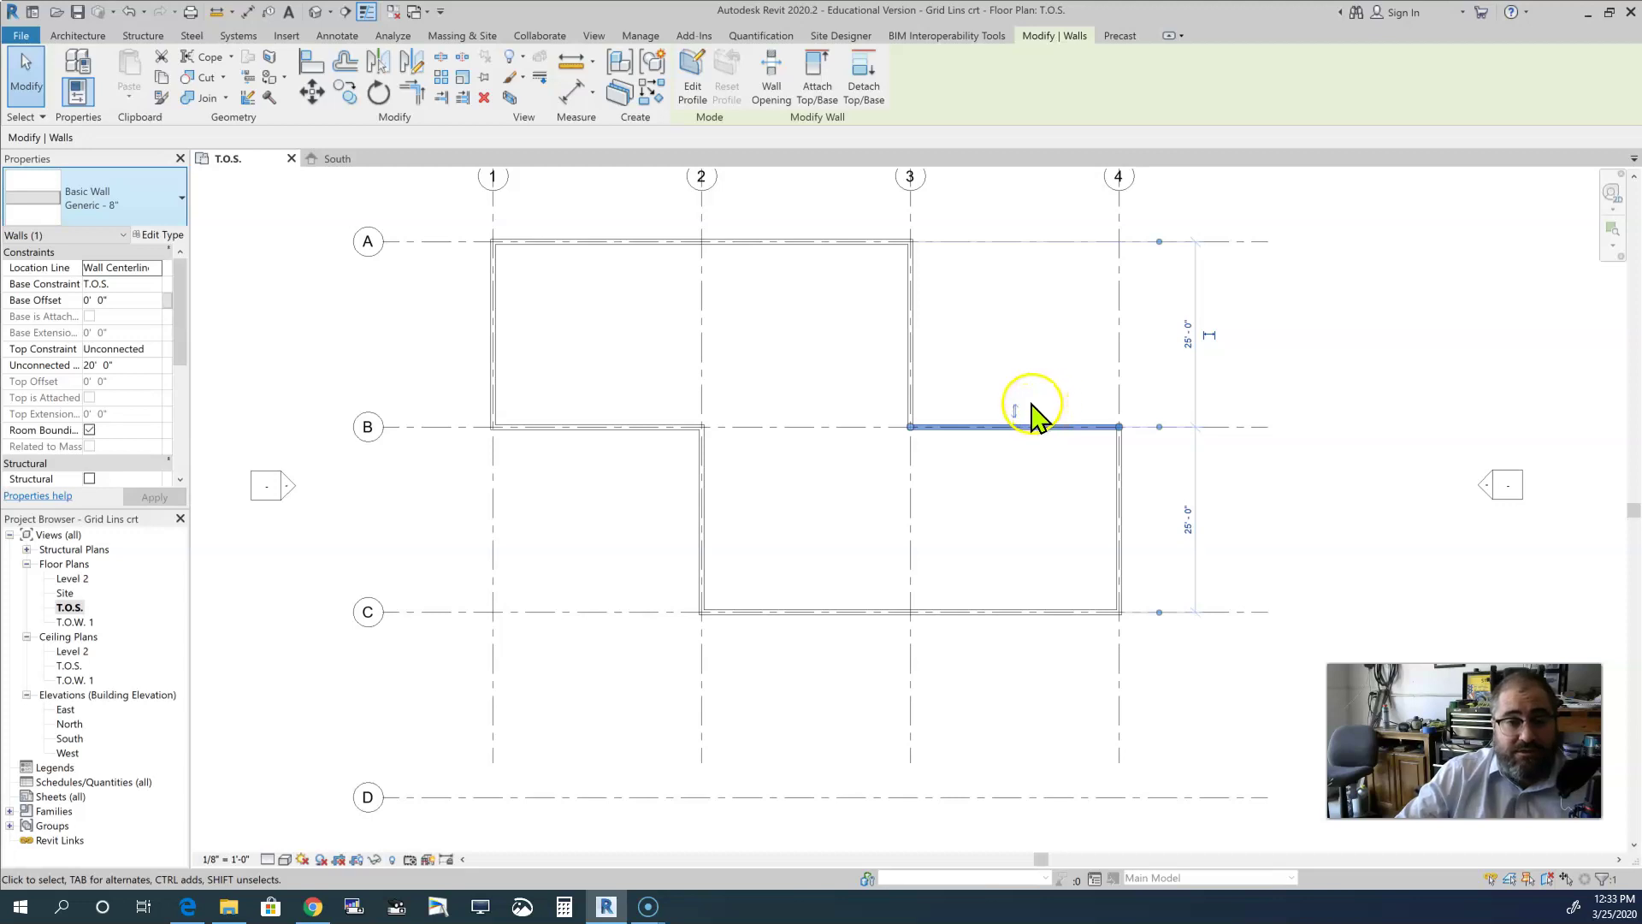
left_click(1016, 408)
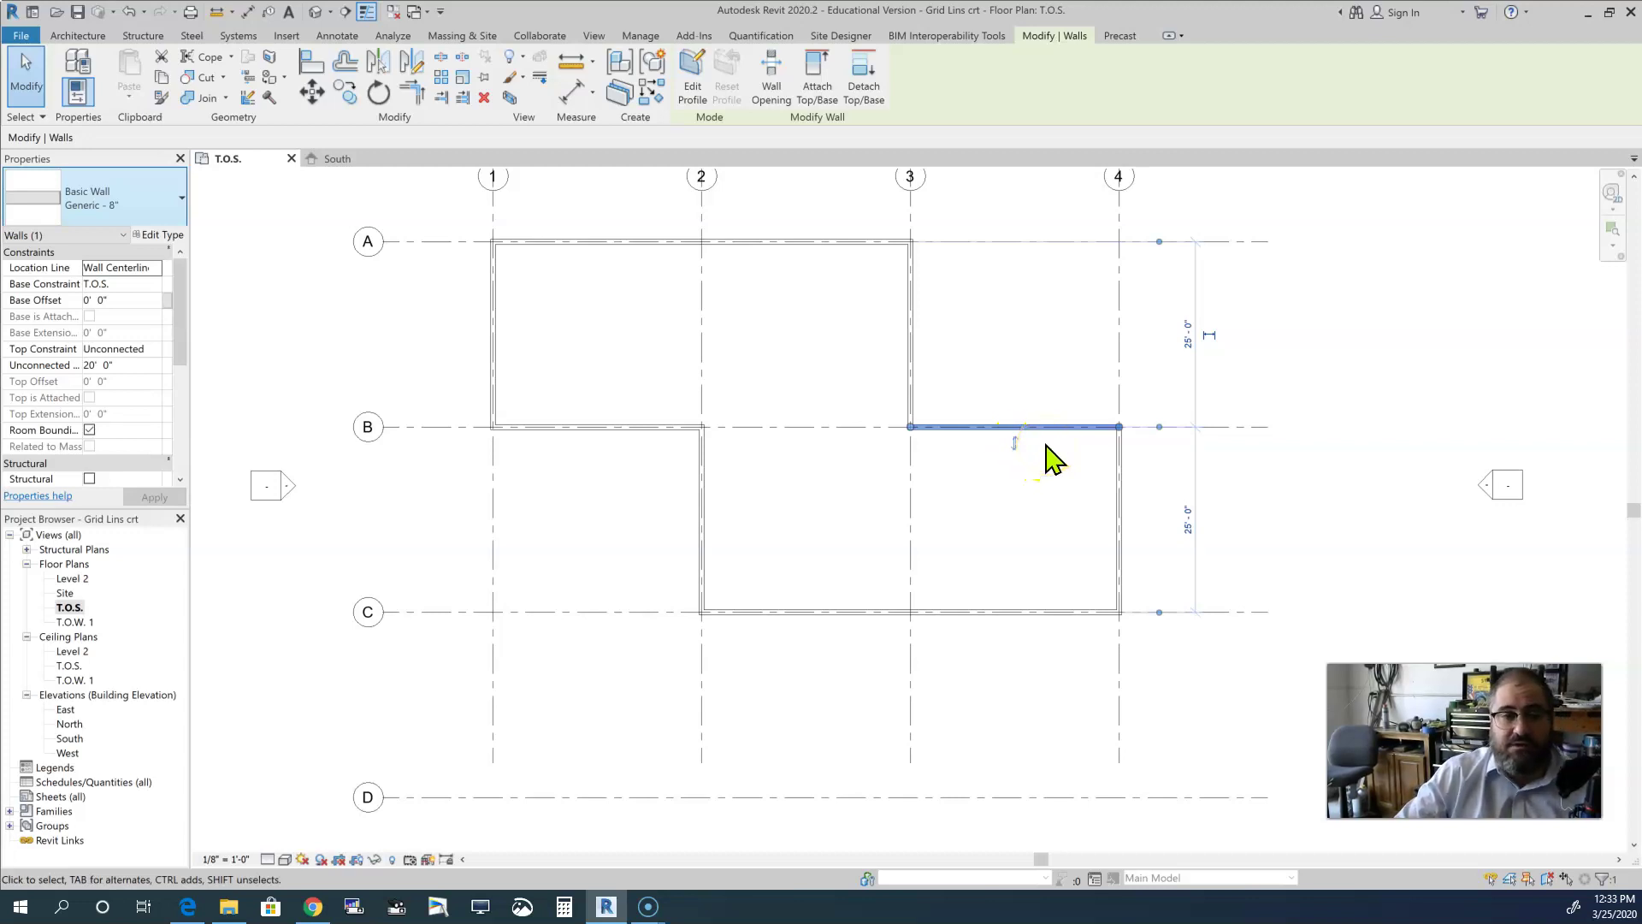
left_click(1015, 443)
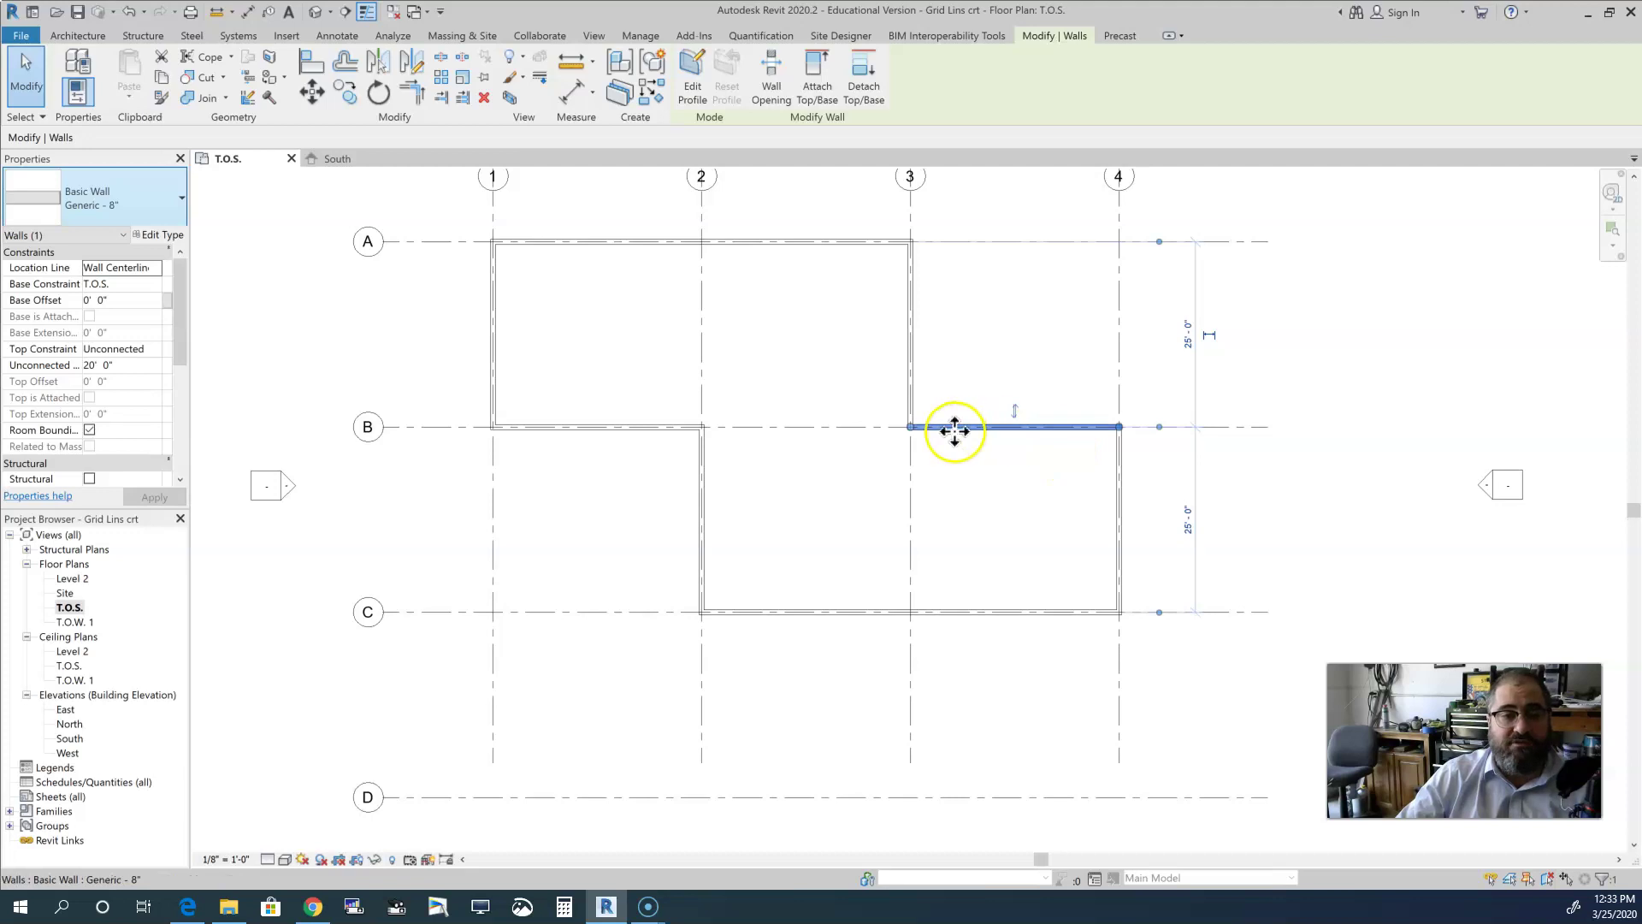
Step: Shorten the wall on grid B by pulling its grid 3 end towards grid 4, and stretch it back to grid 3
left_click_drag(912, 428, 974, 426)
left_click(986, 479)
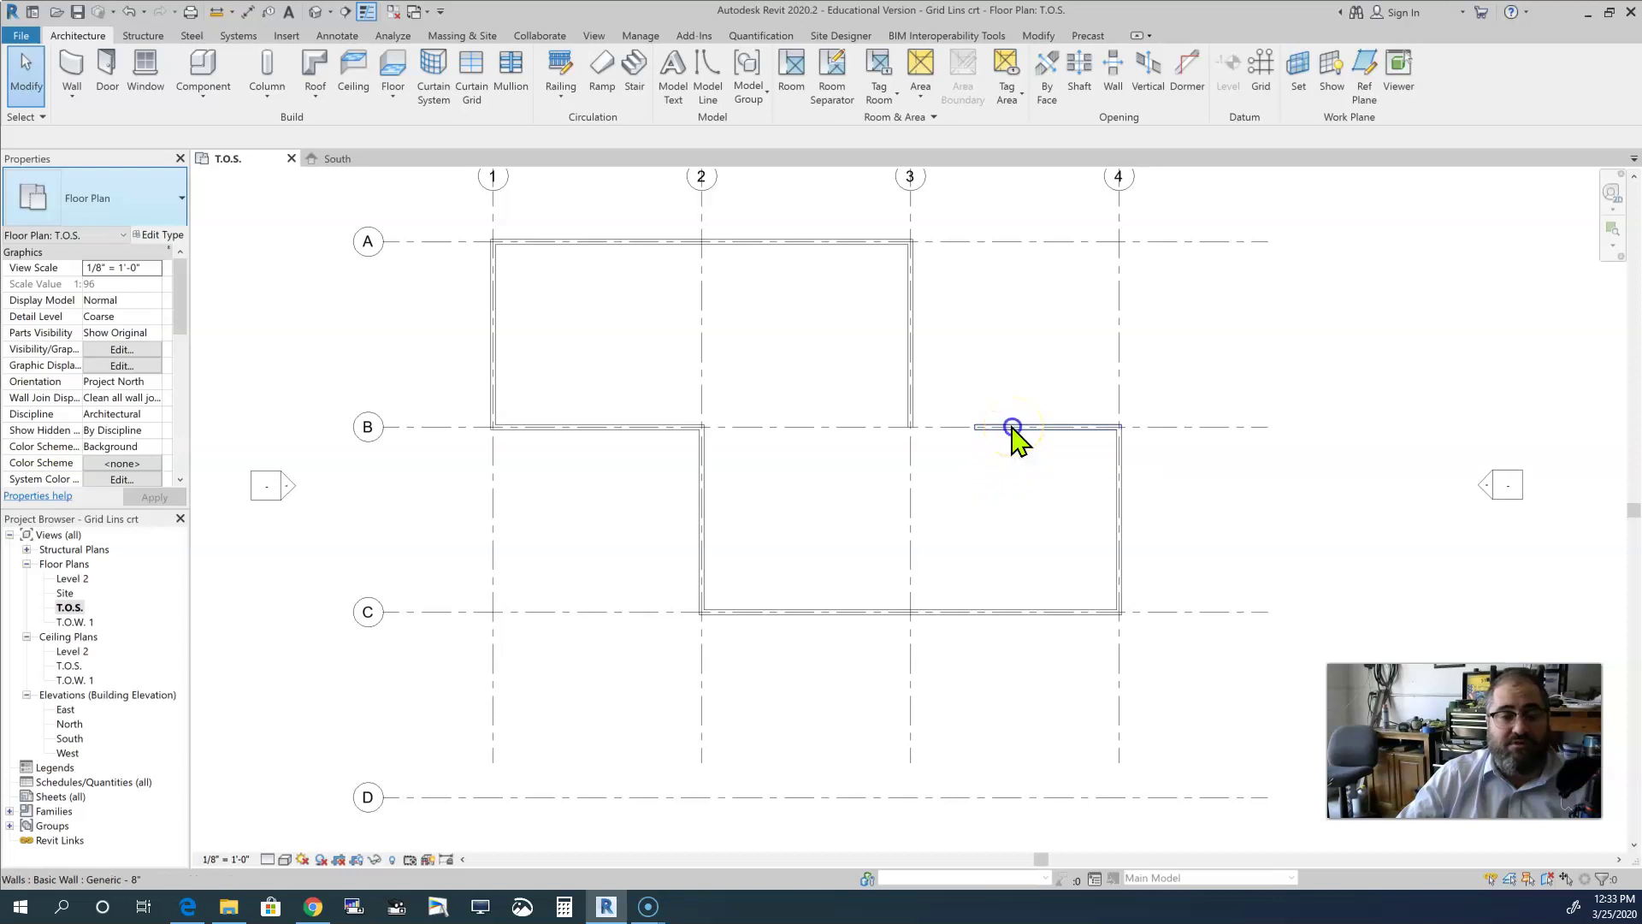
left_click(1013, 427)
left_click_drag(975, 427, 915, 426)
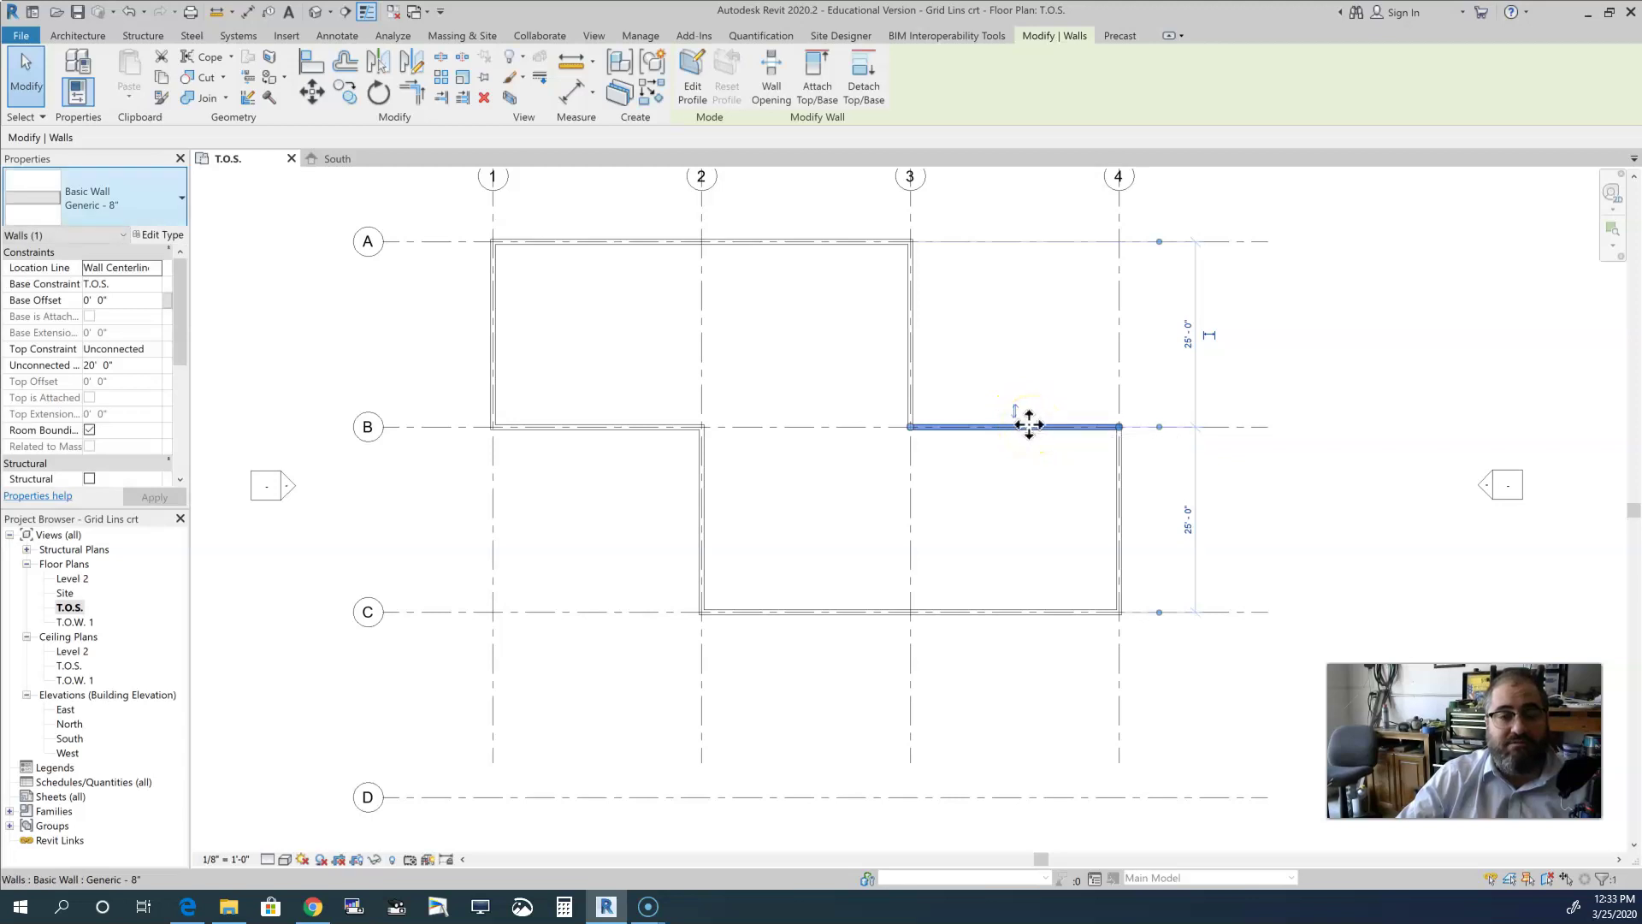
left_click_drag(1030, 426, 1119, 426)
left_click(1119, 426)
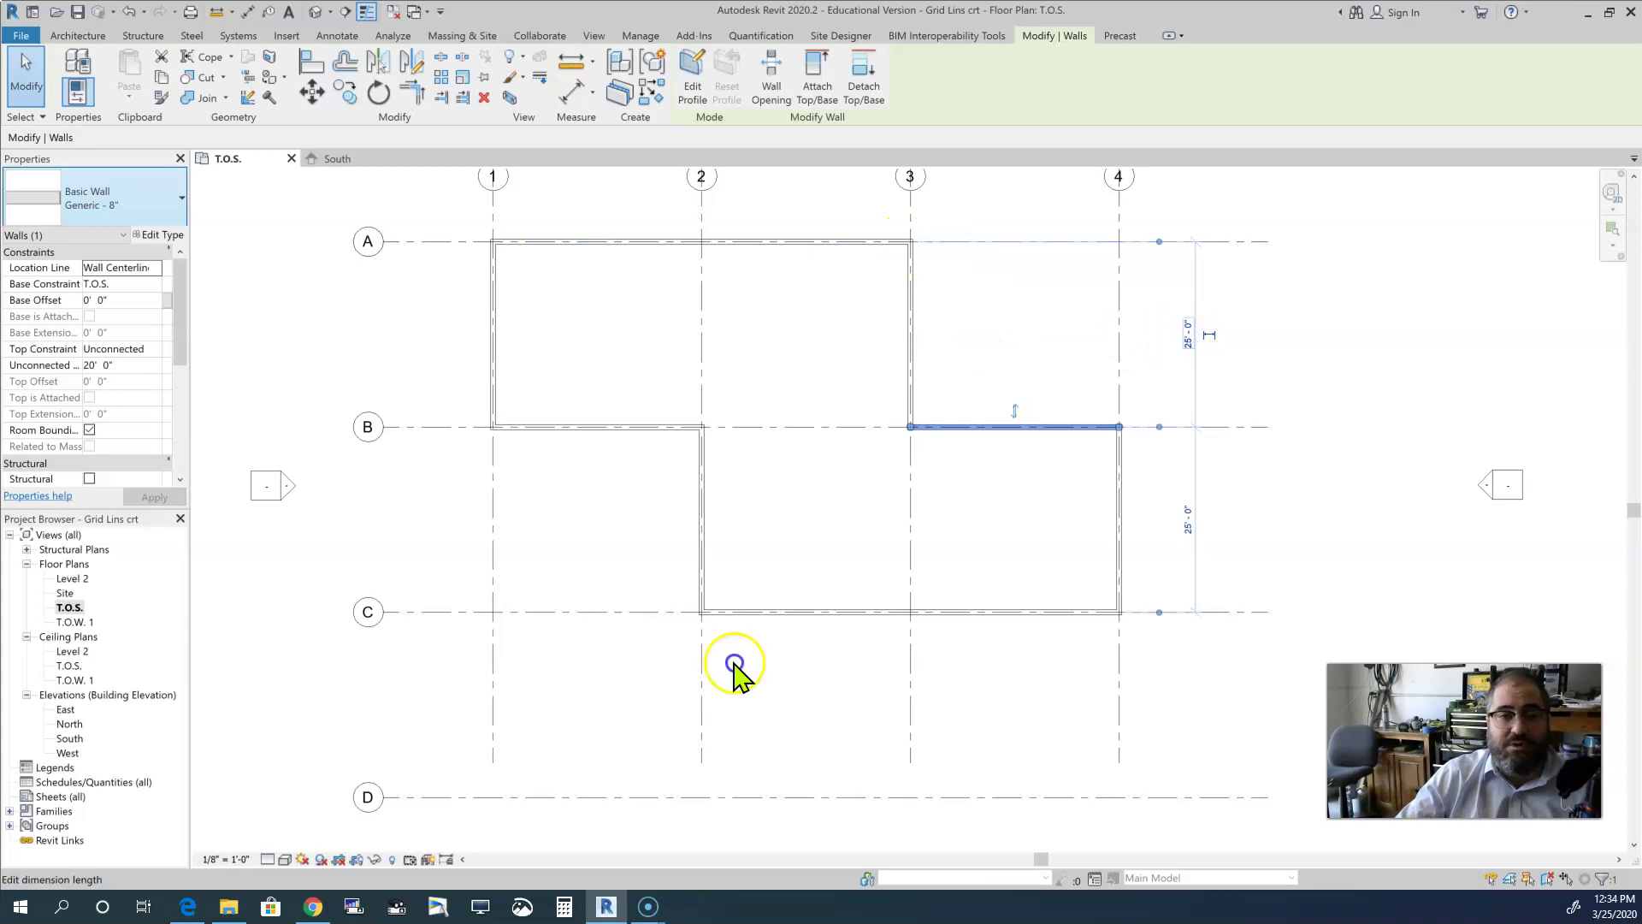
Step: Move the wall between grids 3 and 4 off grid B by setting its distance from grid A to 20'
left_click(1188, 334)
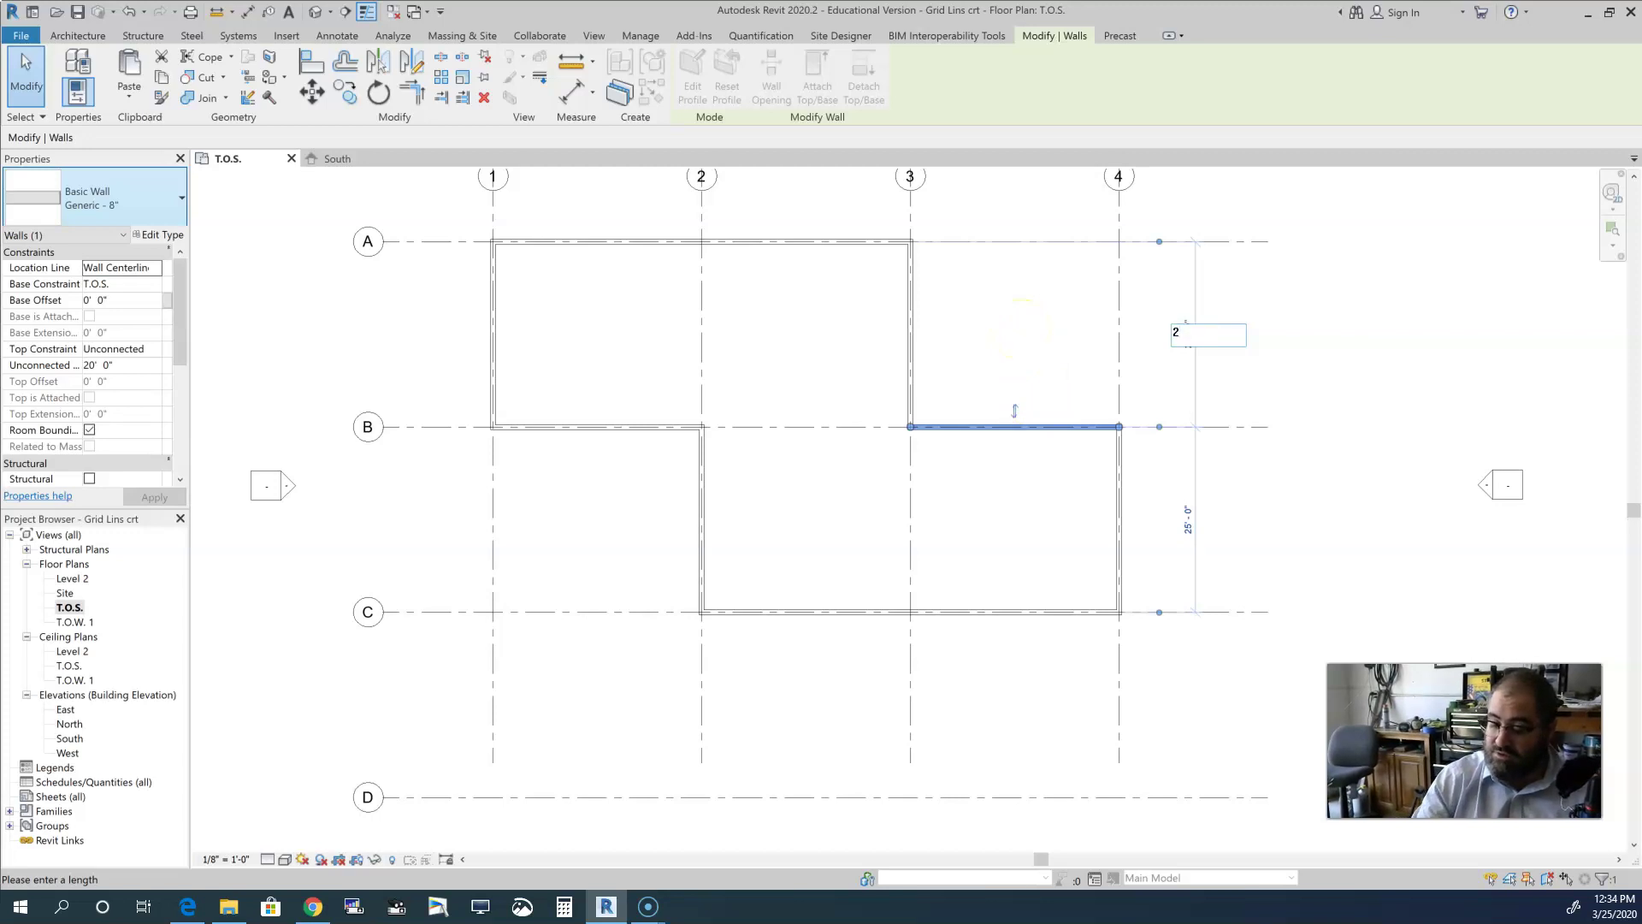
key("Return")
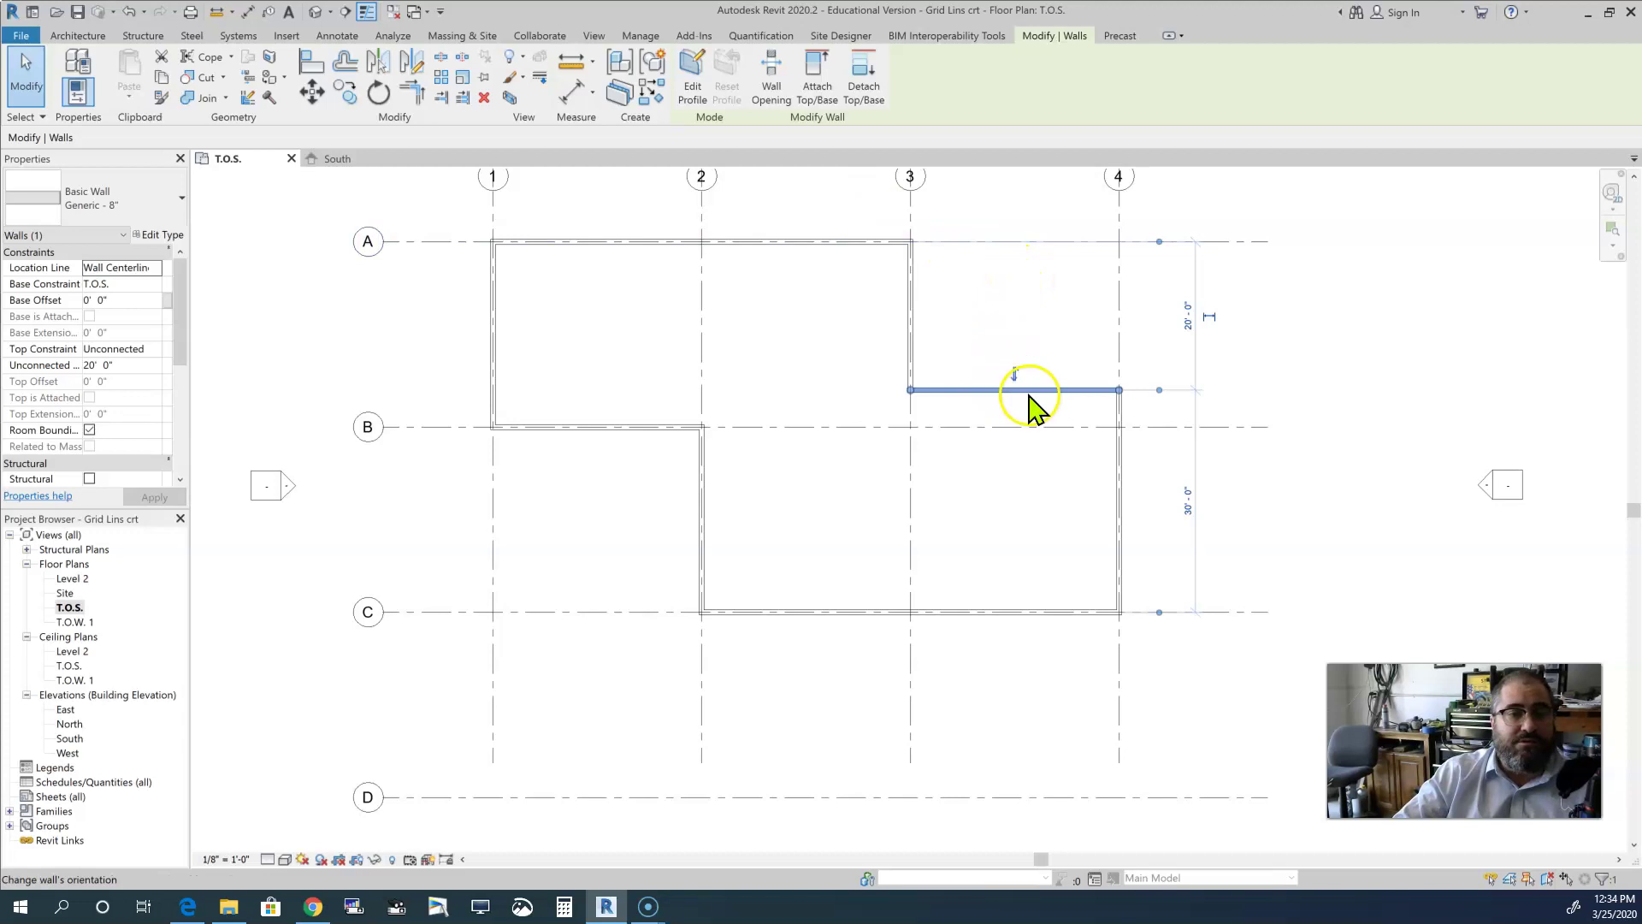
scroll(1018, 308, "up", 2)
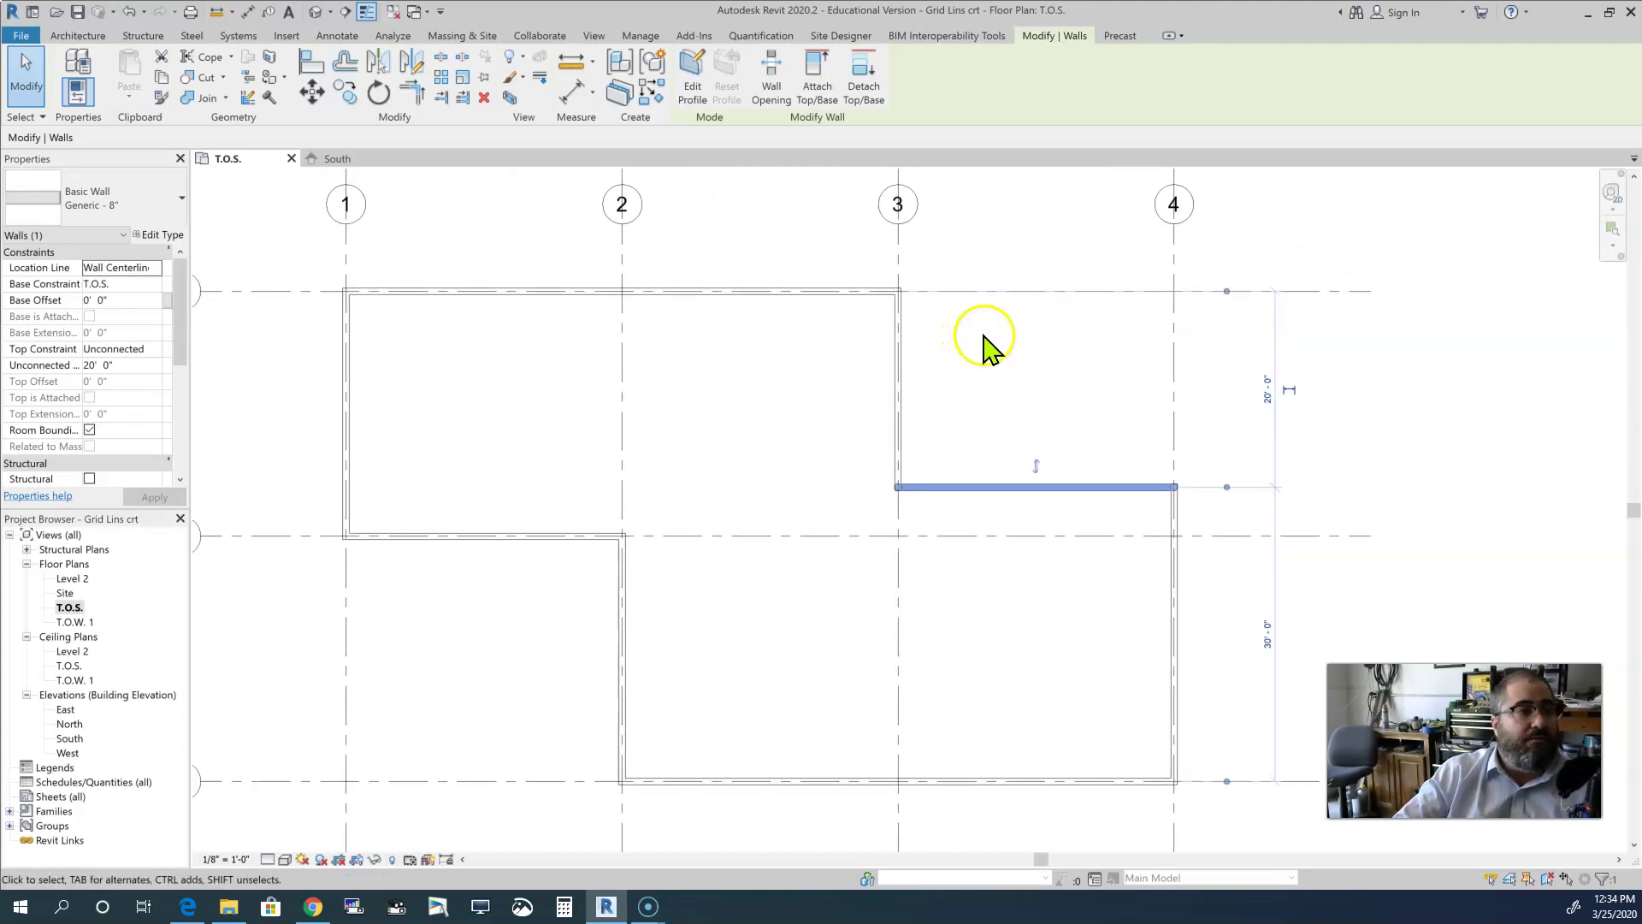
Step: Draw an architectural wall with a 1' 0" offset from intersection A-4 down along grid 4, stopping short of the existing outline
left_click(85, 36)
left_click(83, 74)
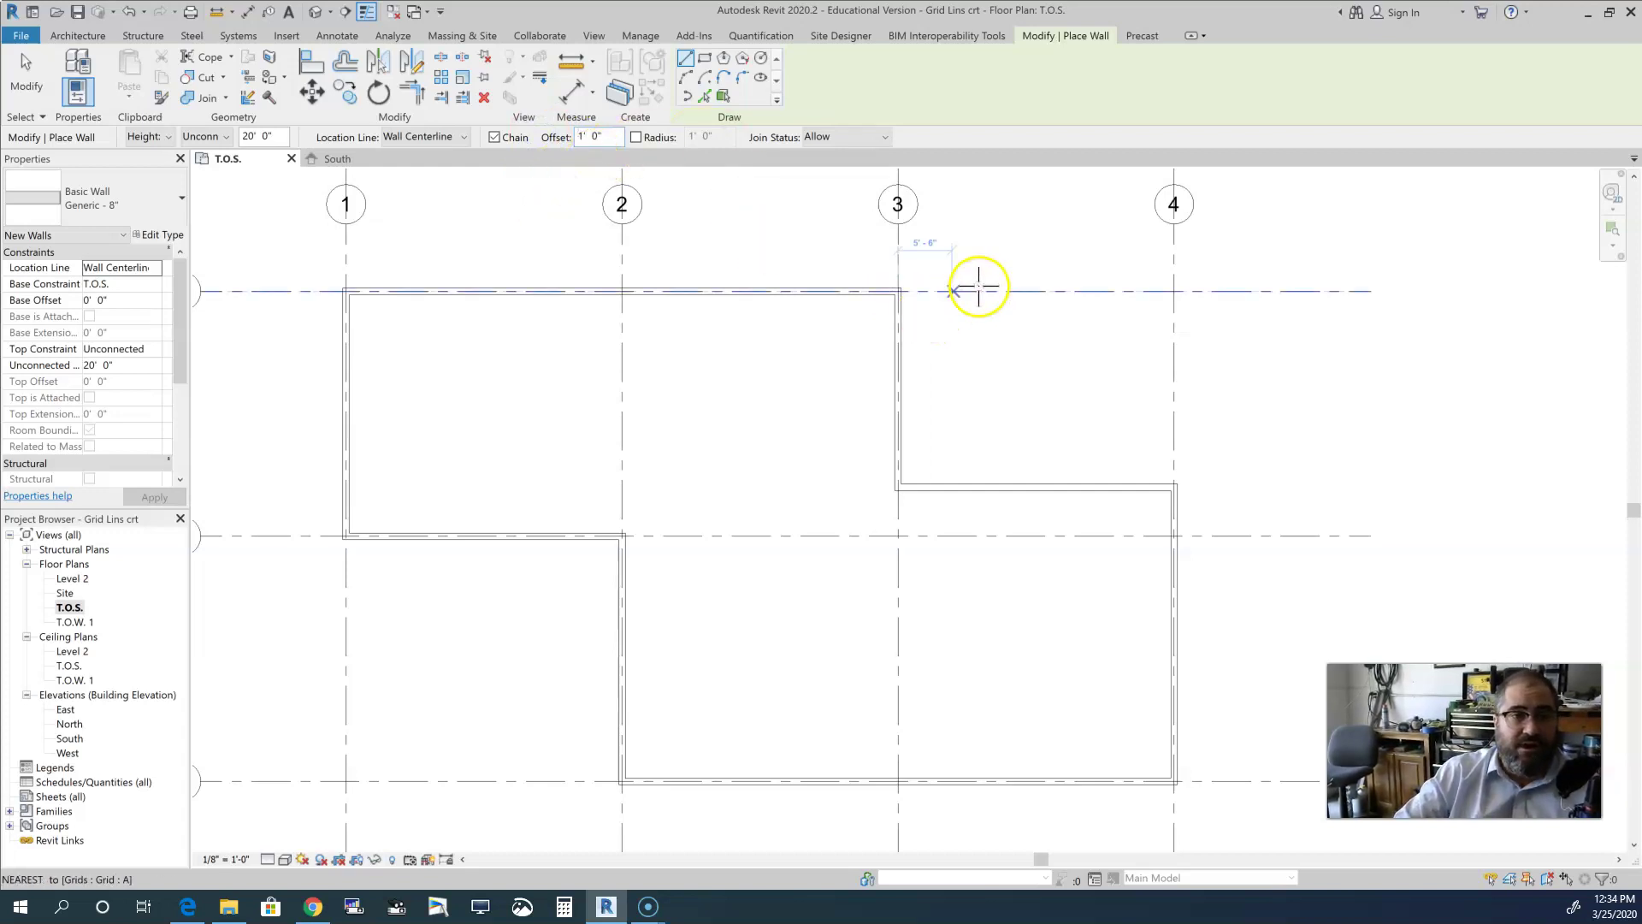
left_click(1174, 291)
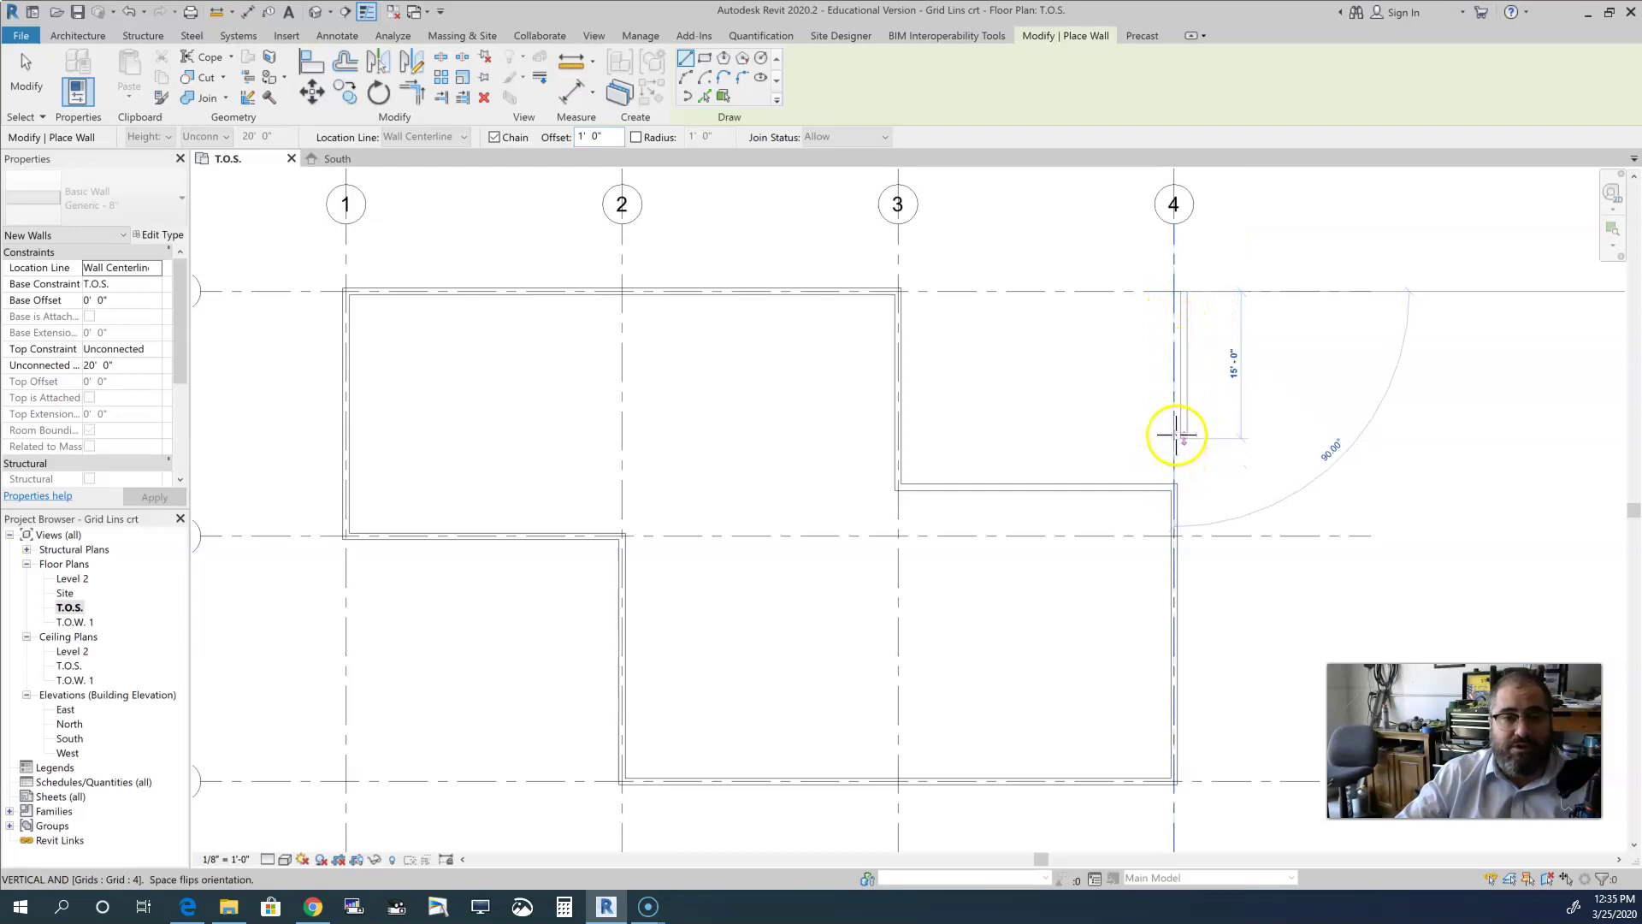
left_click(1181, 445)
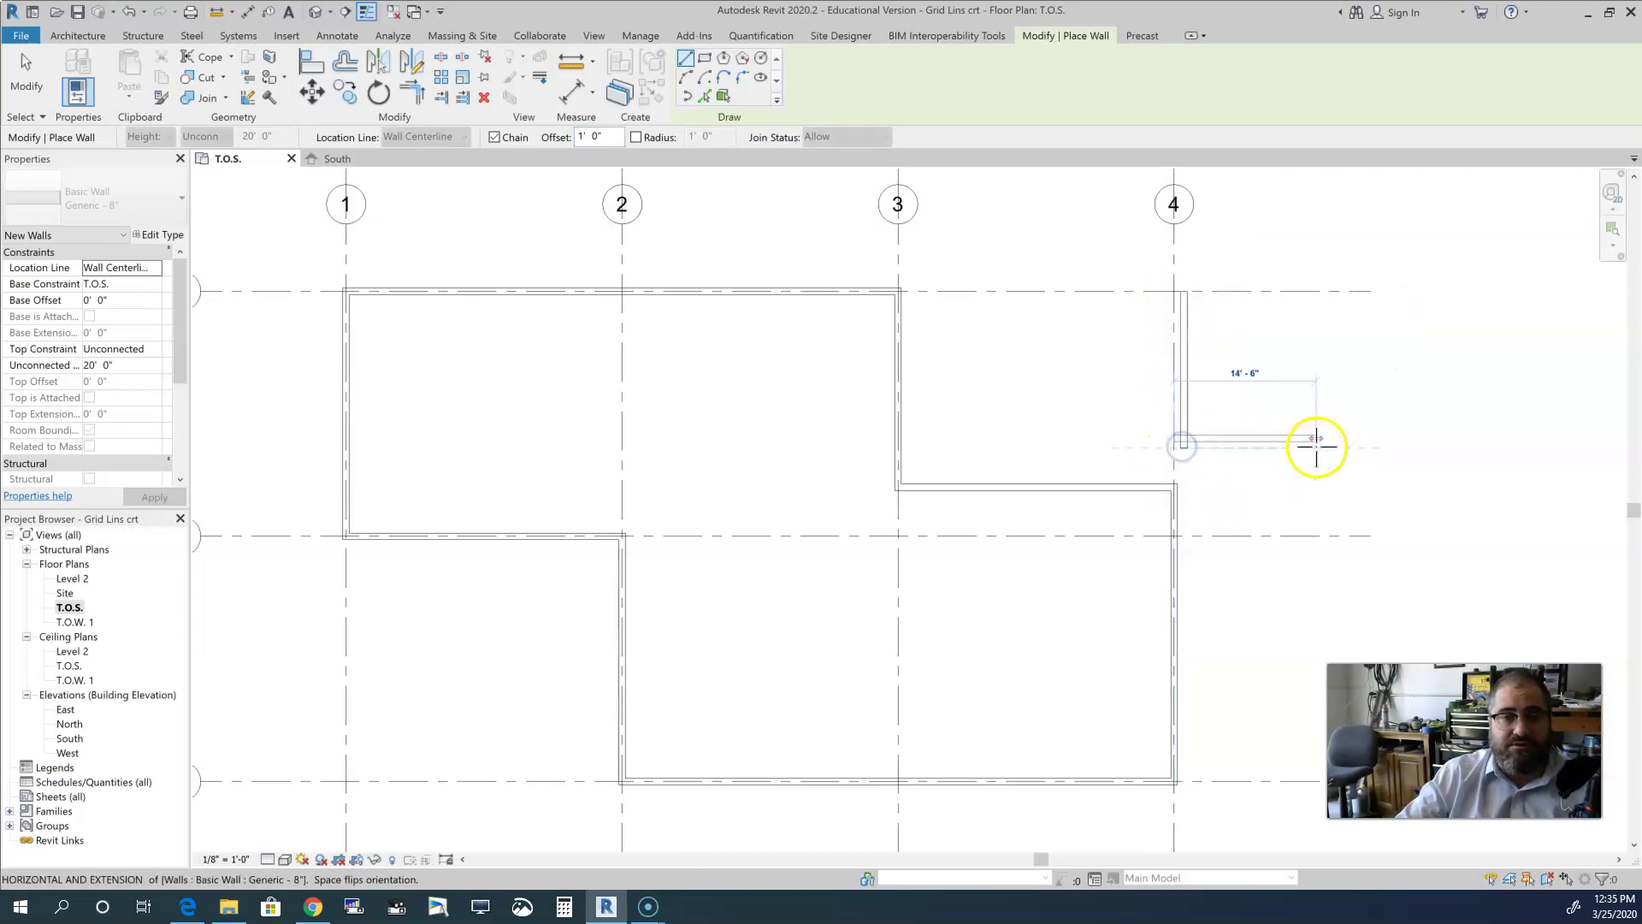
key("Escape")
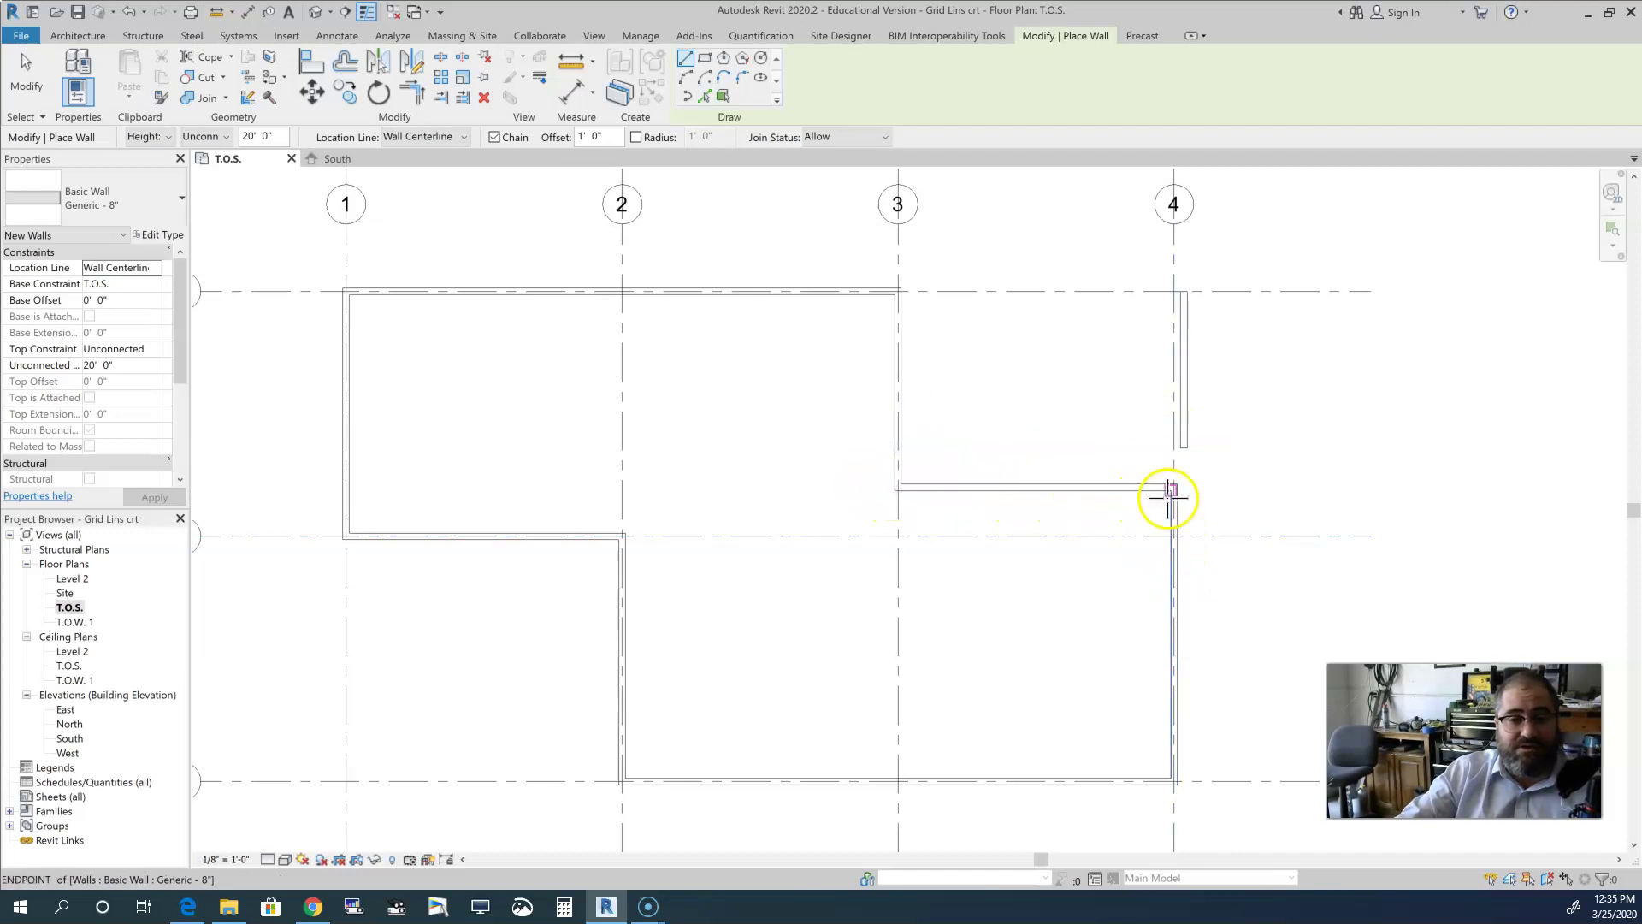
scroll(882, 484, "up", 5)
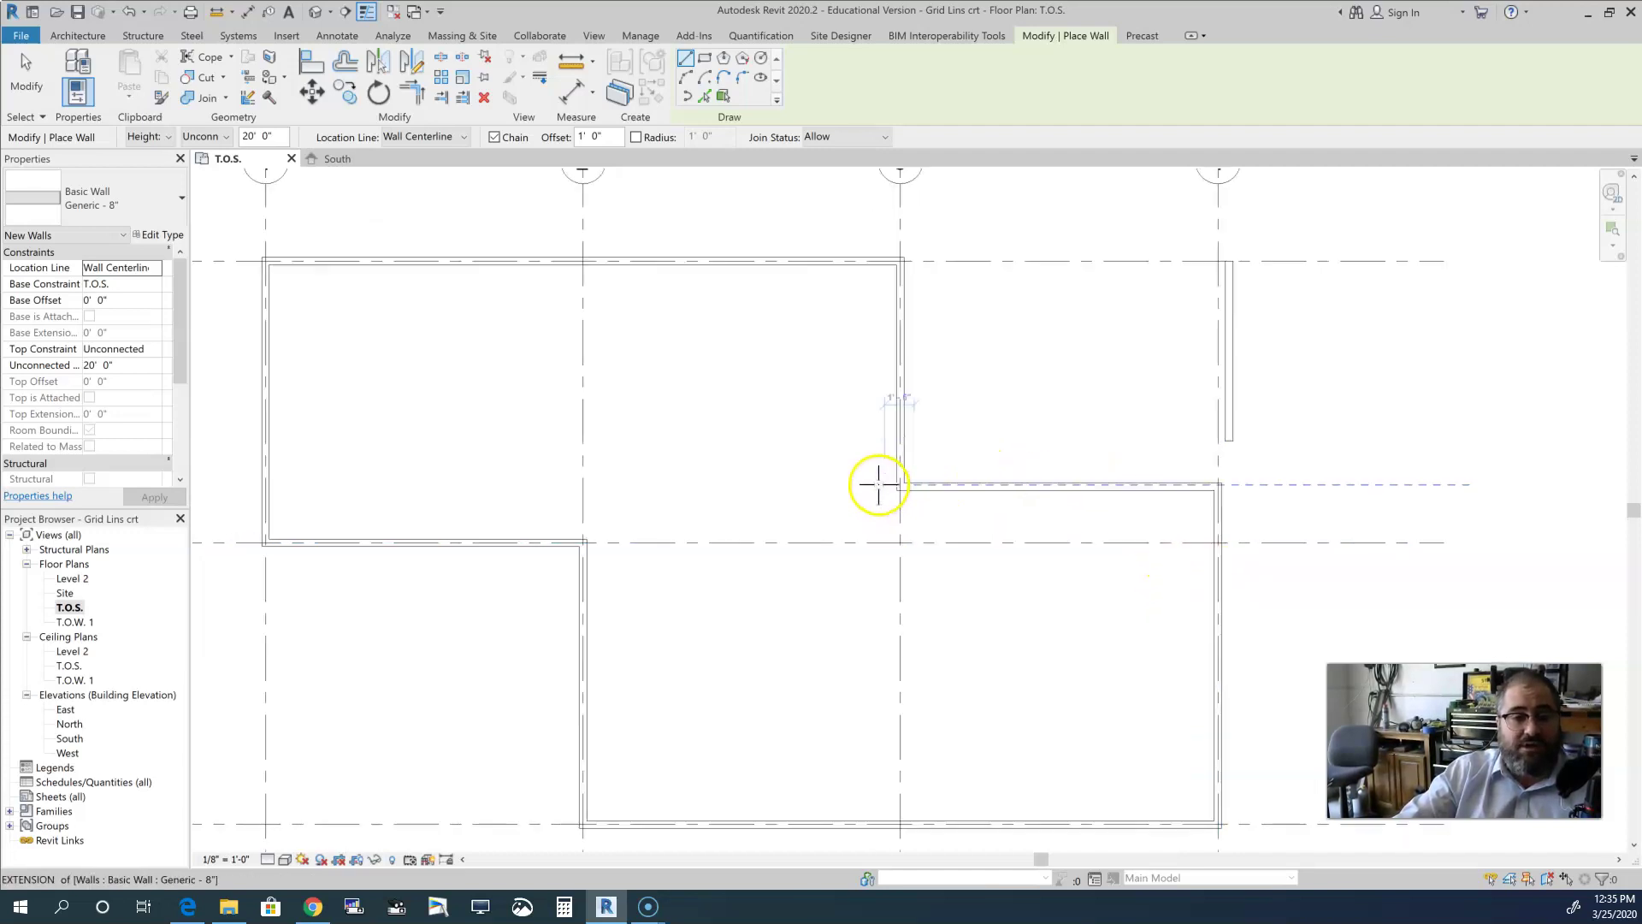
scroll(896, 495, "down", 4)
scroll(895, 496, "down", 4)
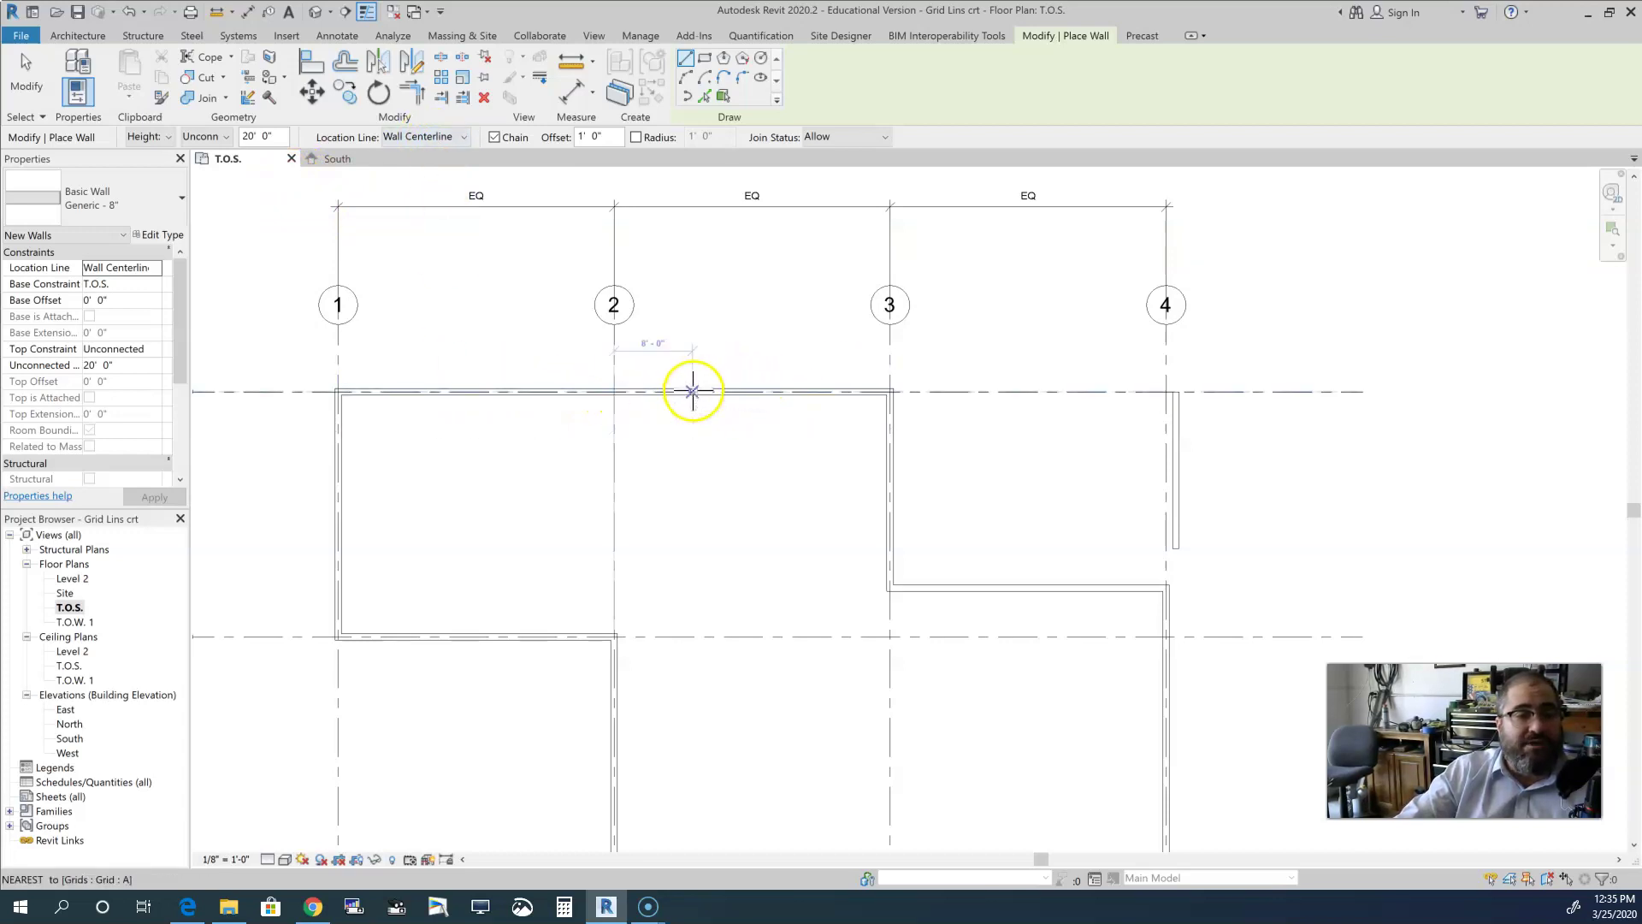
scroll(983, 458, "up", 2)
middle_click_drag(983, 458, 726, 506)
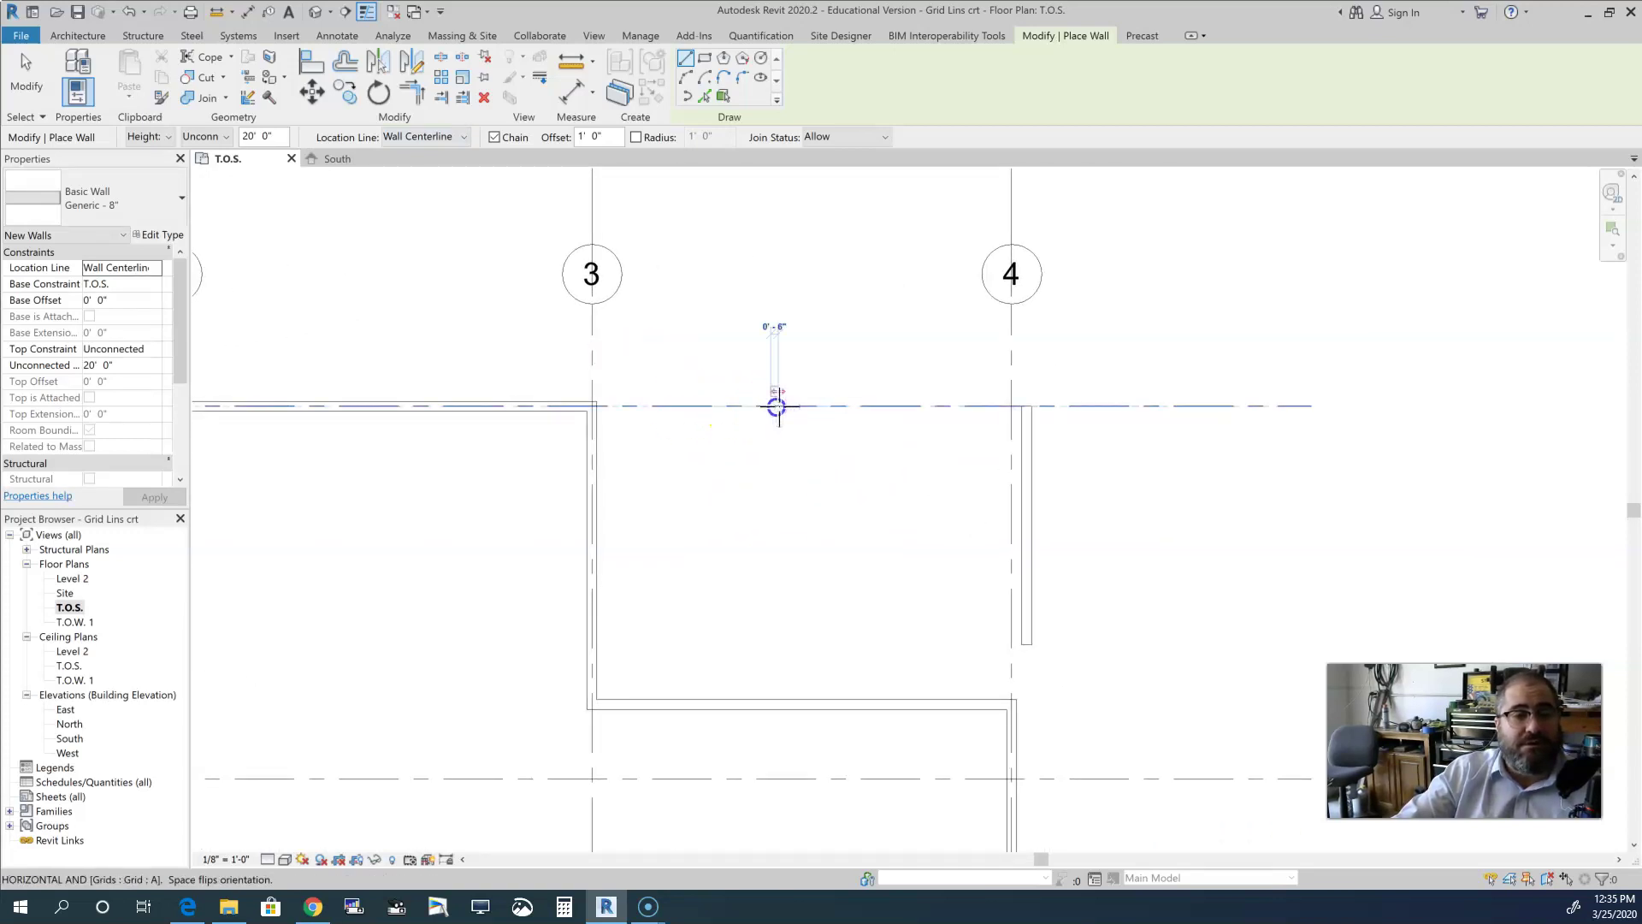
key("Escape")
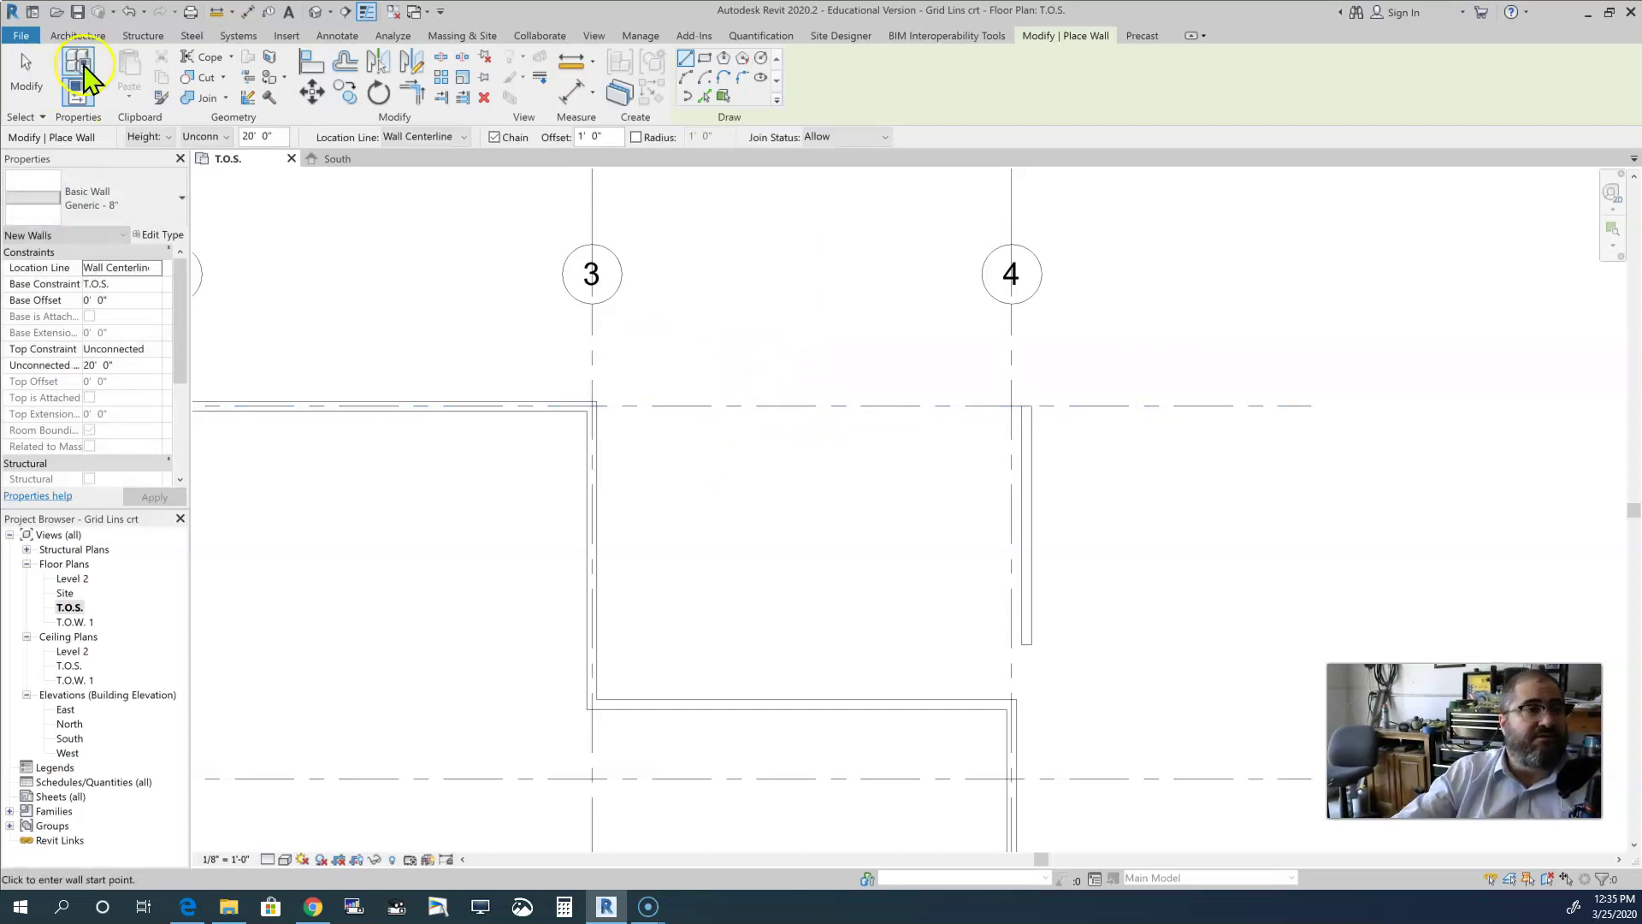
Step: Set the wall placement offset to 0' 0"
left_click(77, 36)
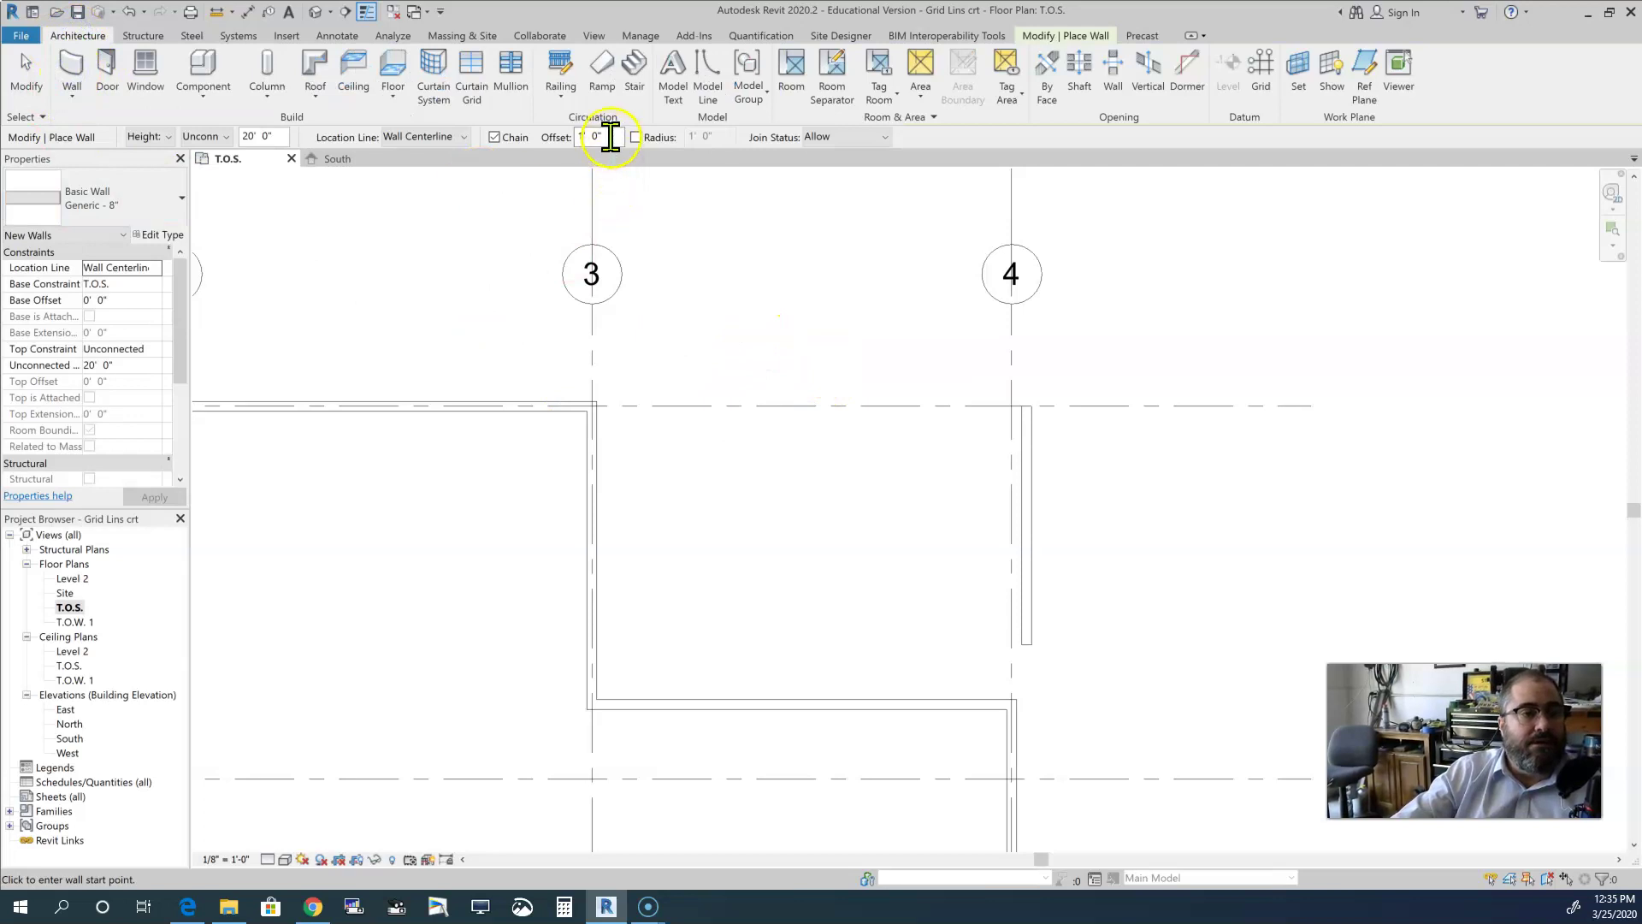
left_click(610, 137)
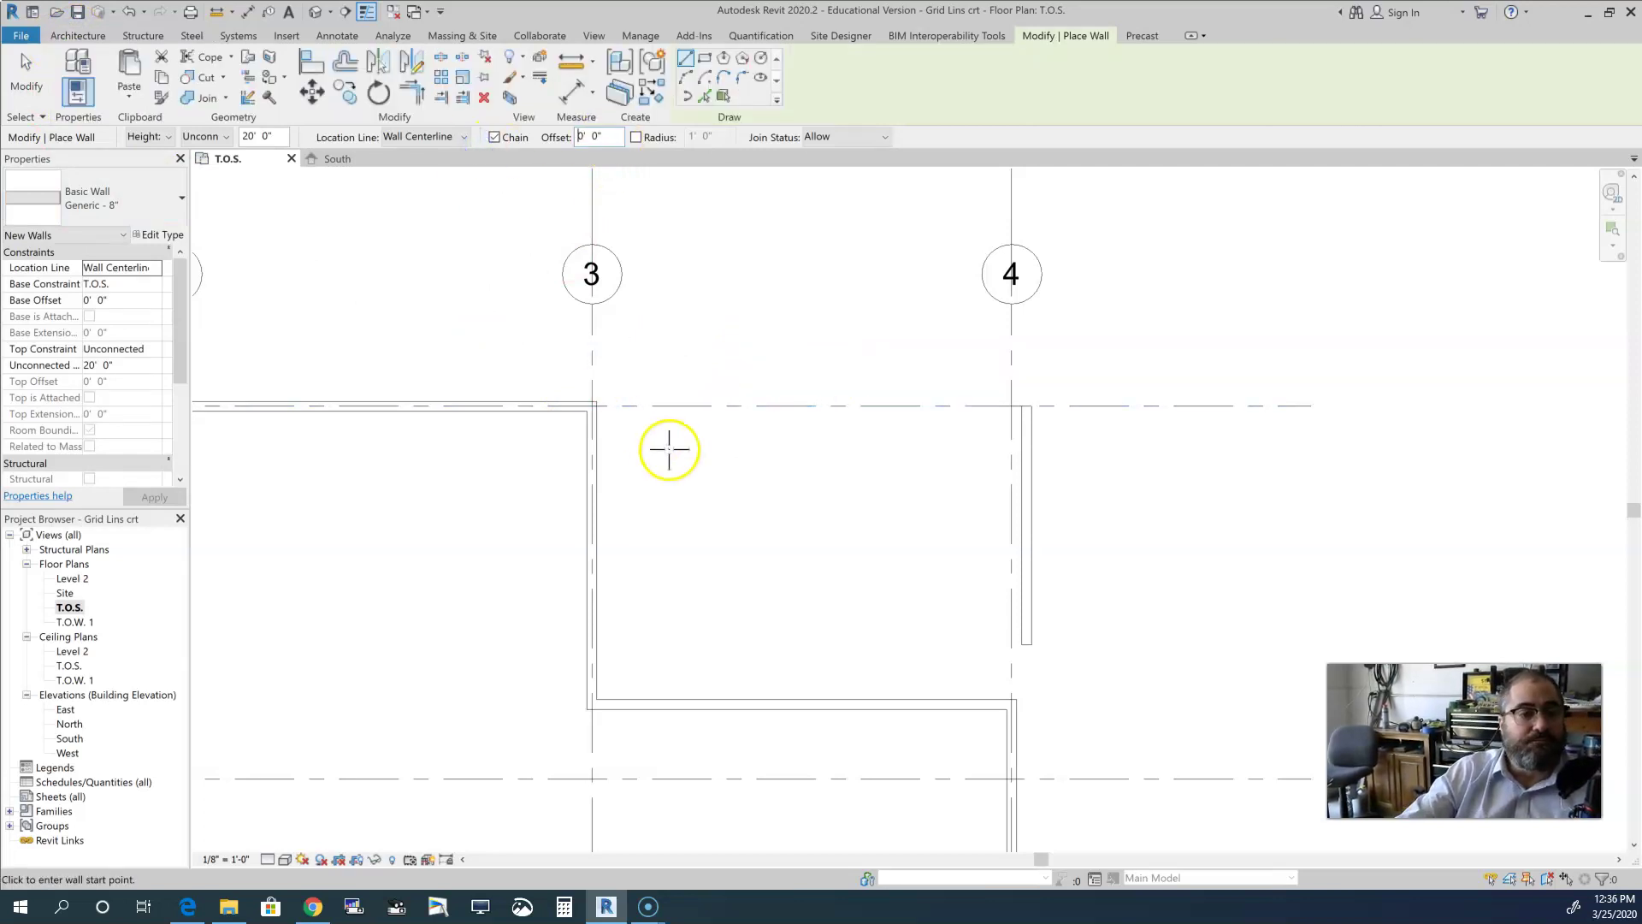
left_click(680, 404)
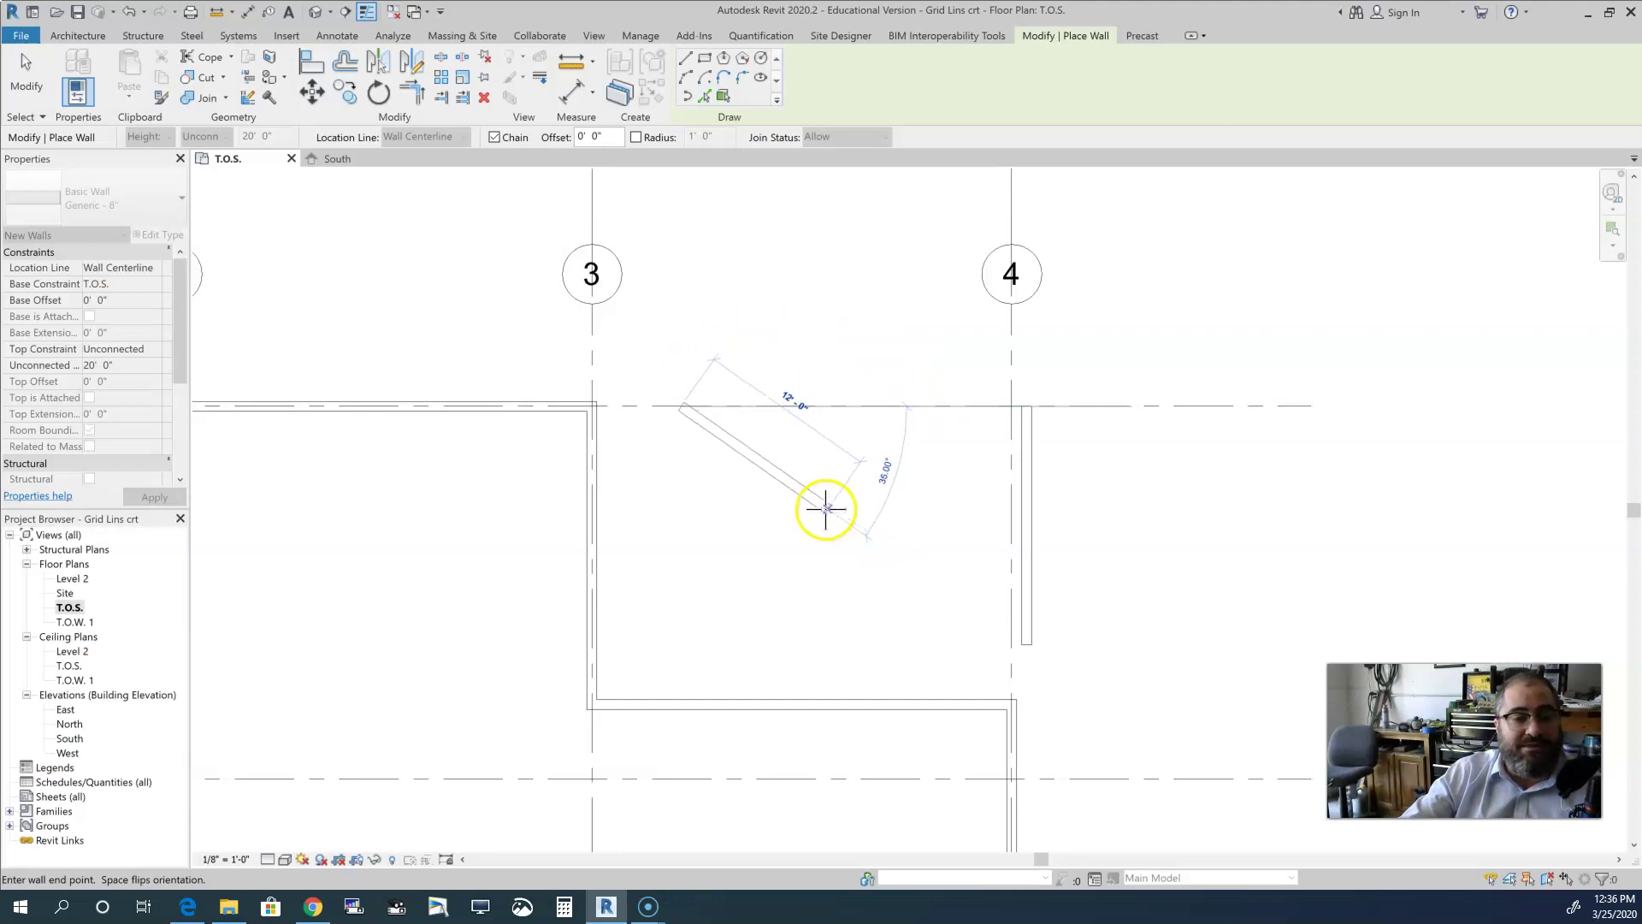
scroll(825, 510, "up", 5)
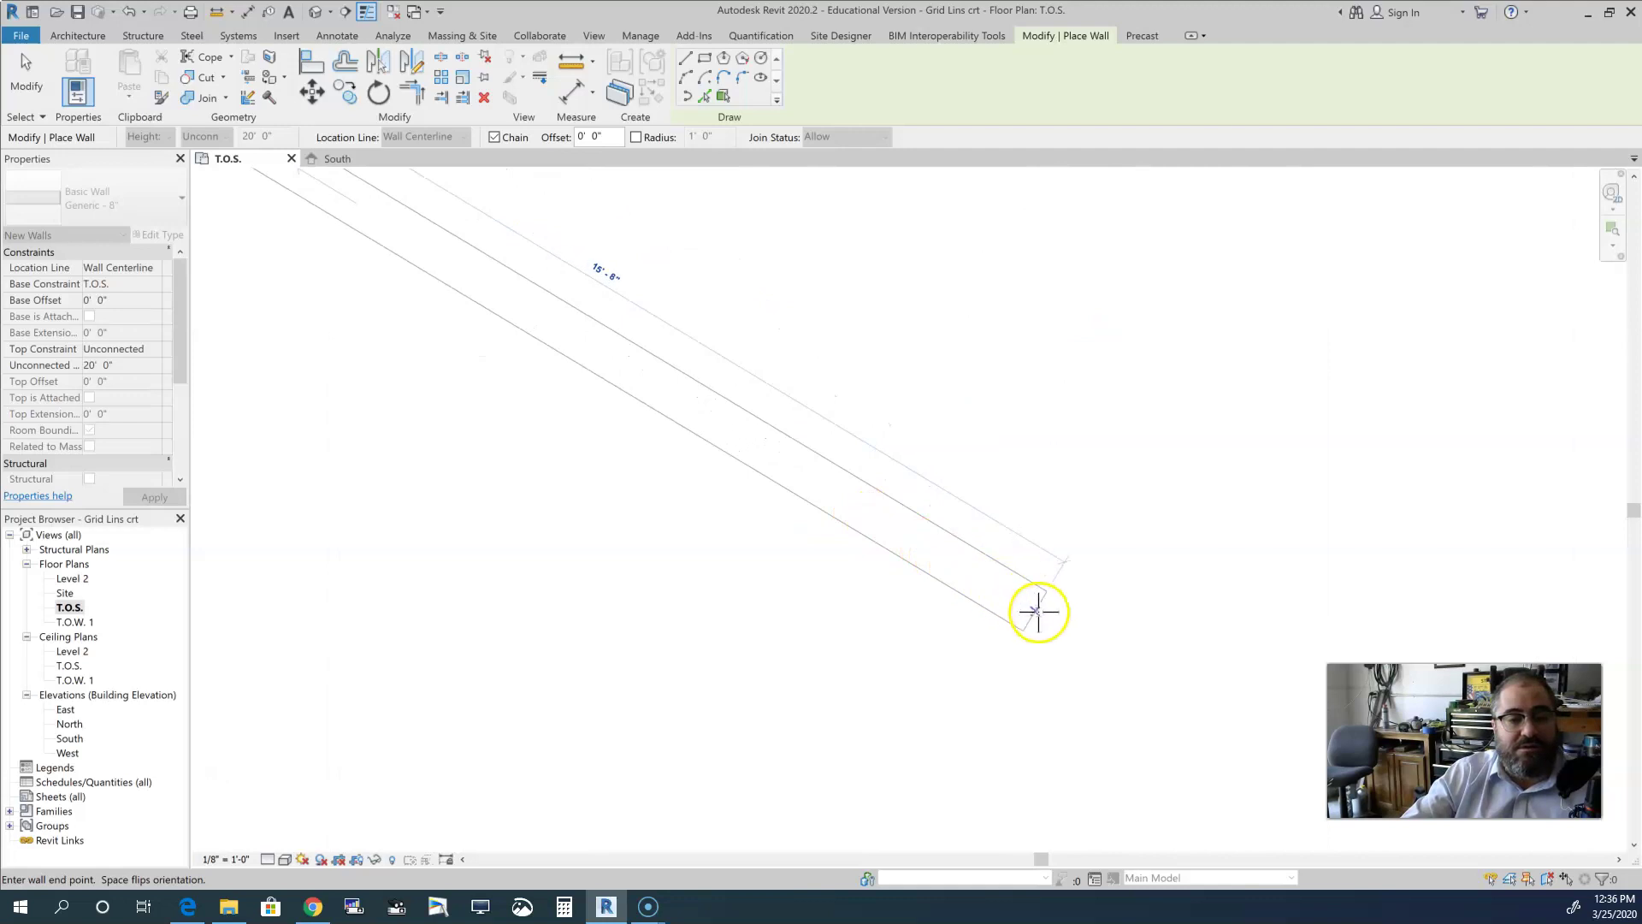
scroll(862, 514, "down", 5)
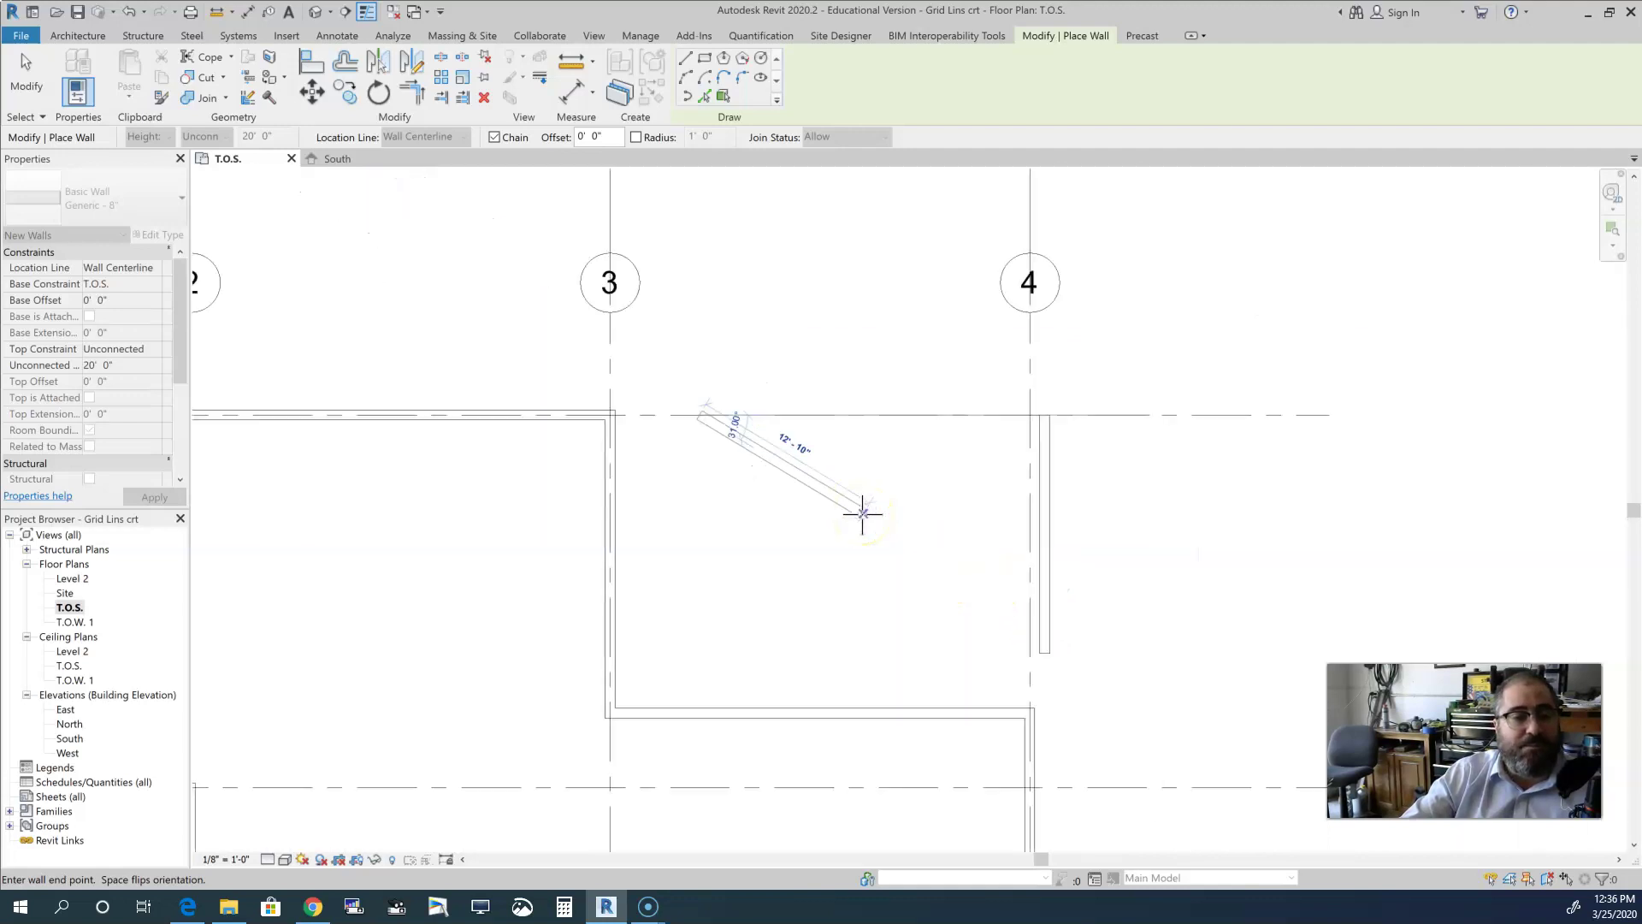
key("Escape")
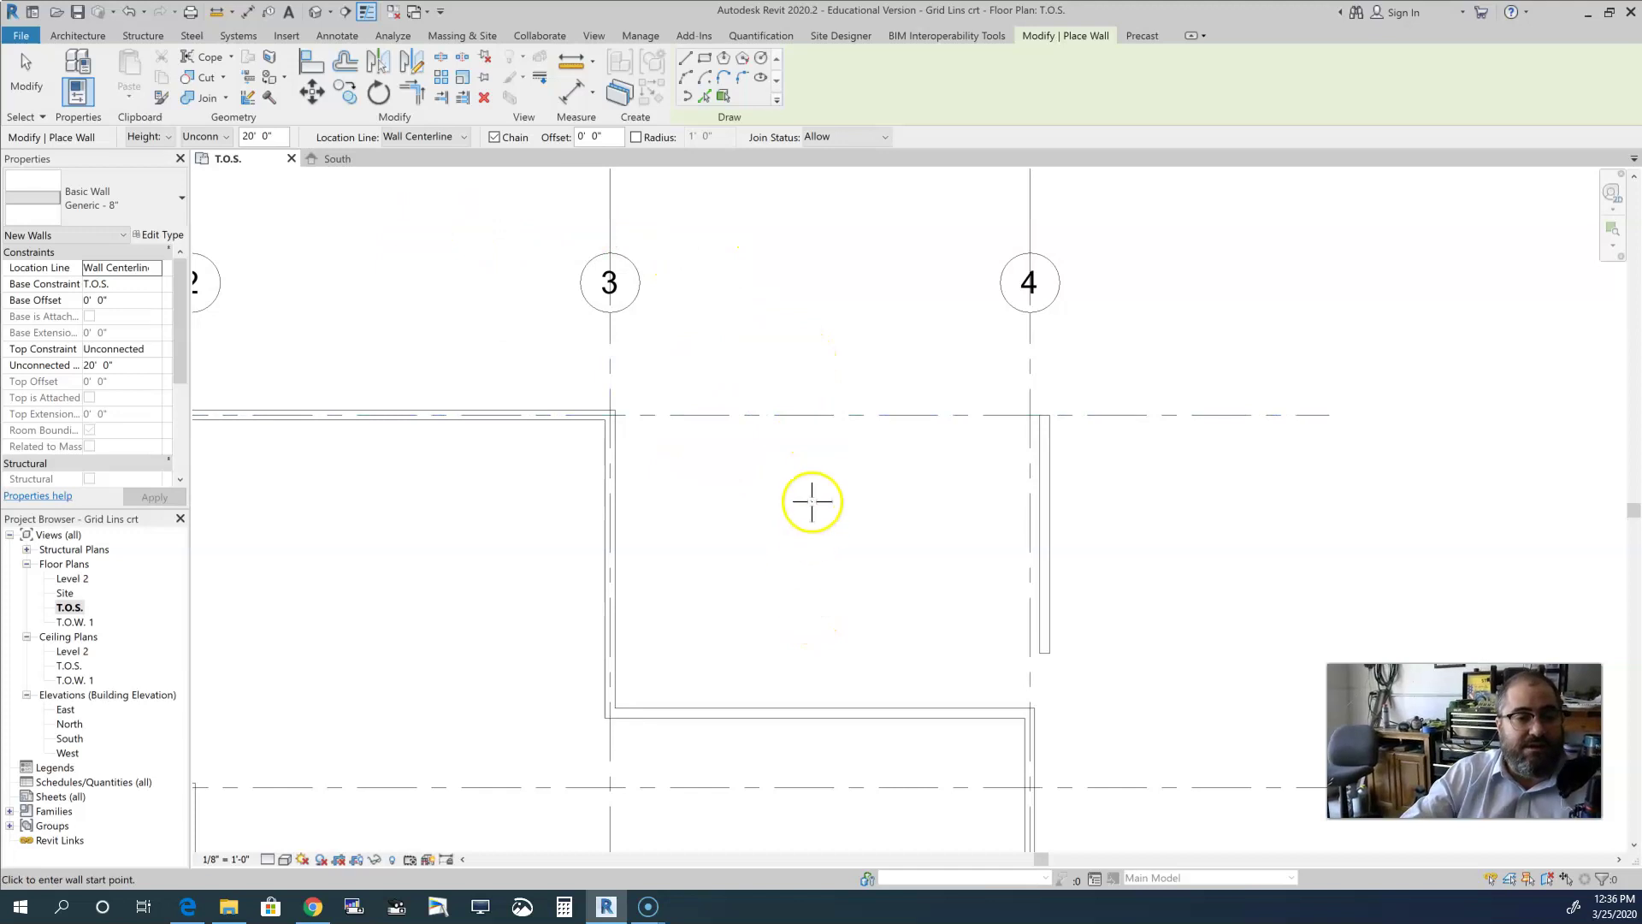
Step: Review the location line options for new walls and choose Finish Face: Interior
left_click(462, 138)
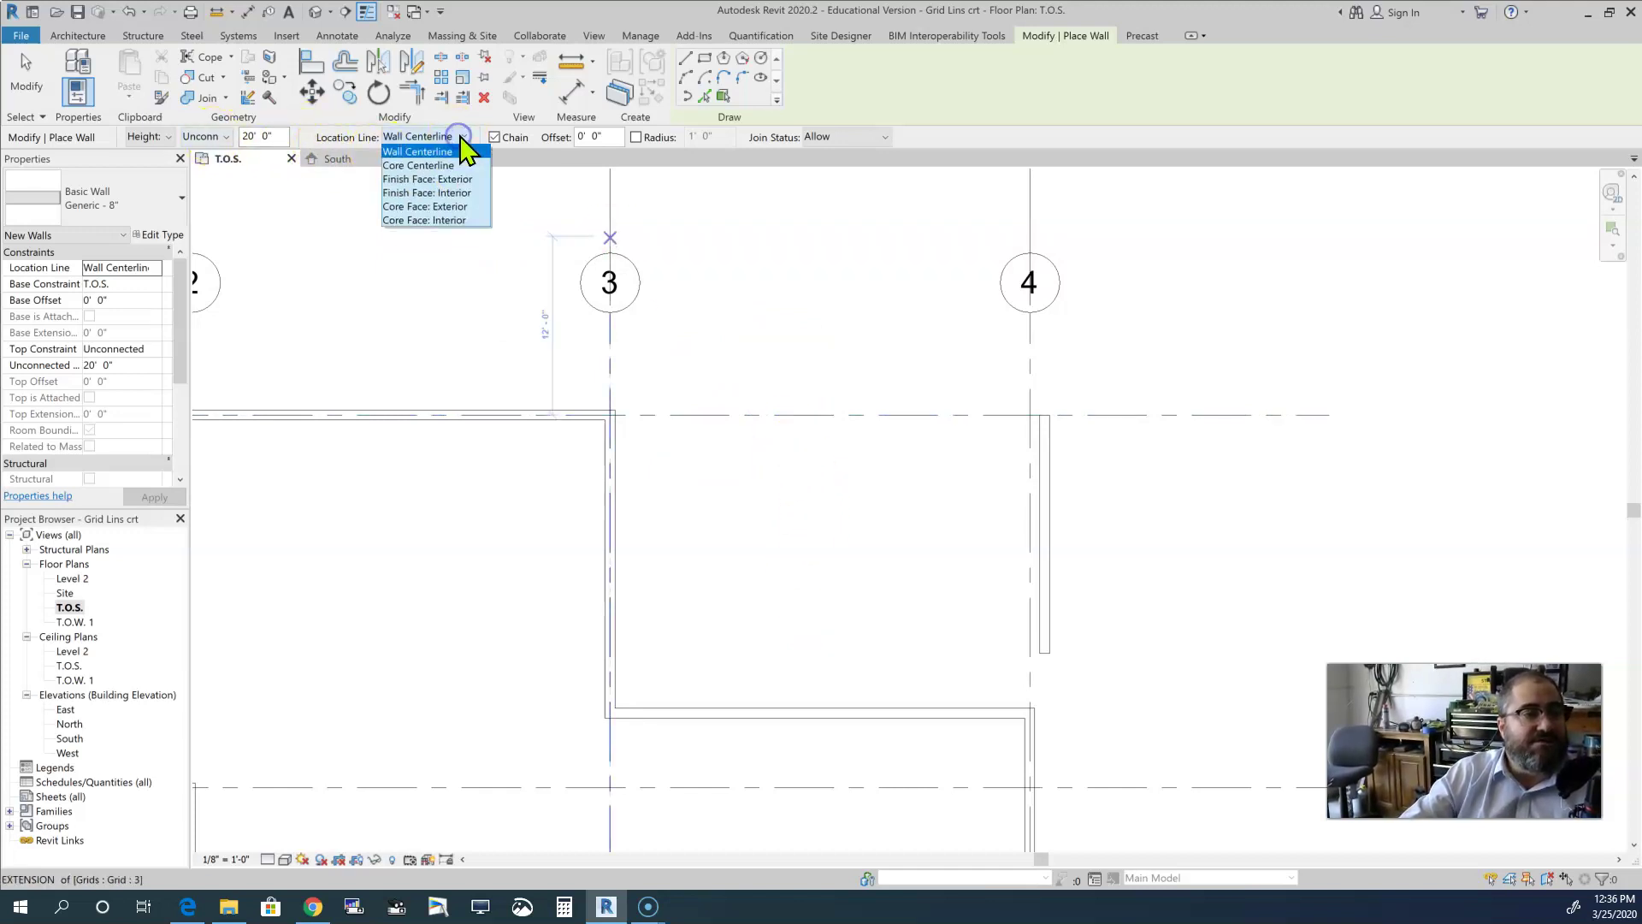
left_click(437, 179)
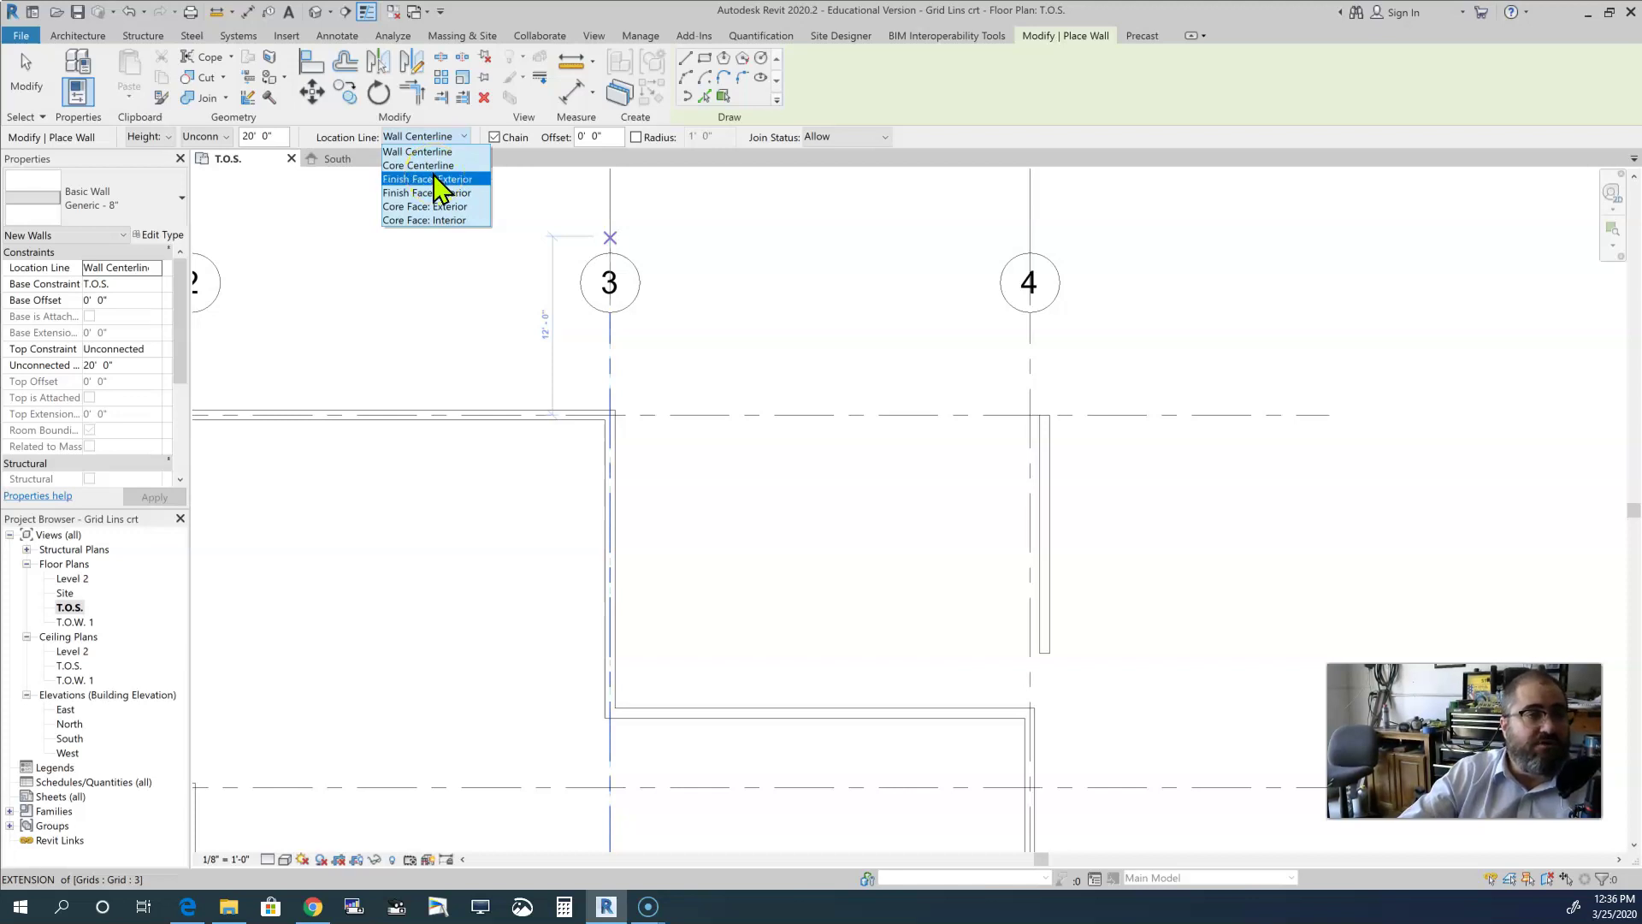
left_click(434, 166)
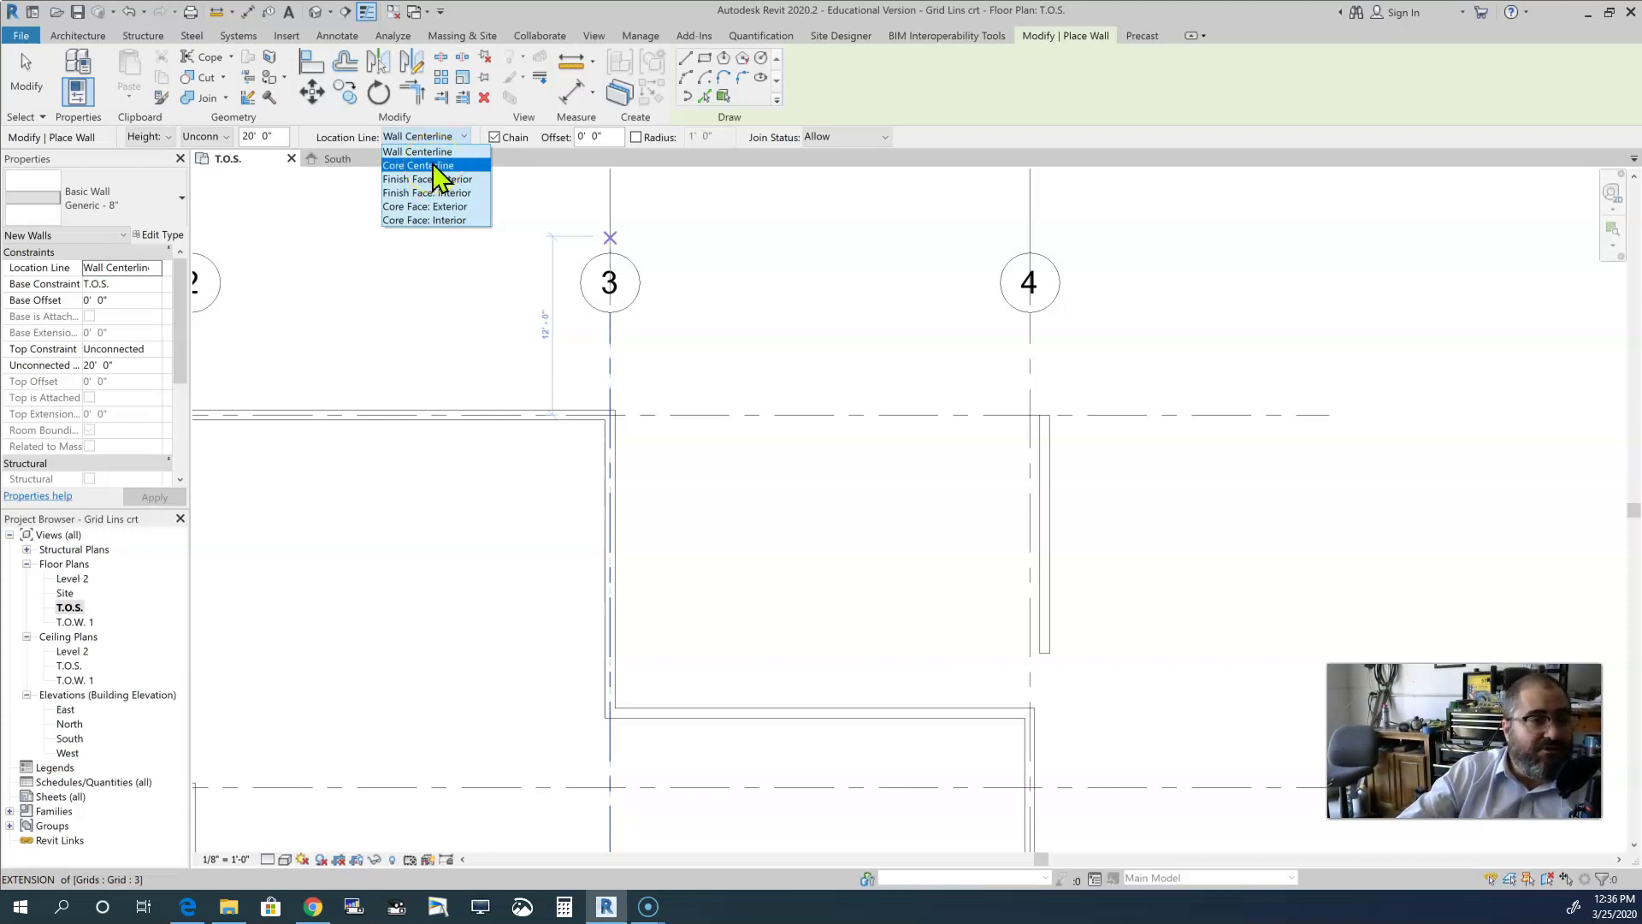
left_click(436, 179)
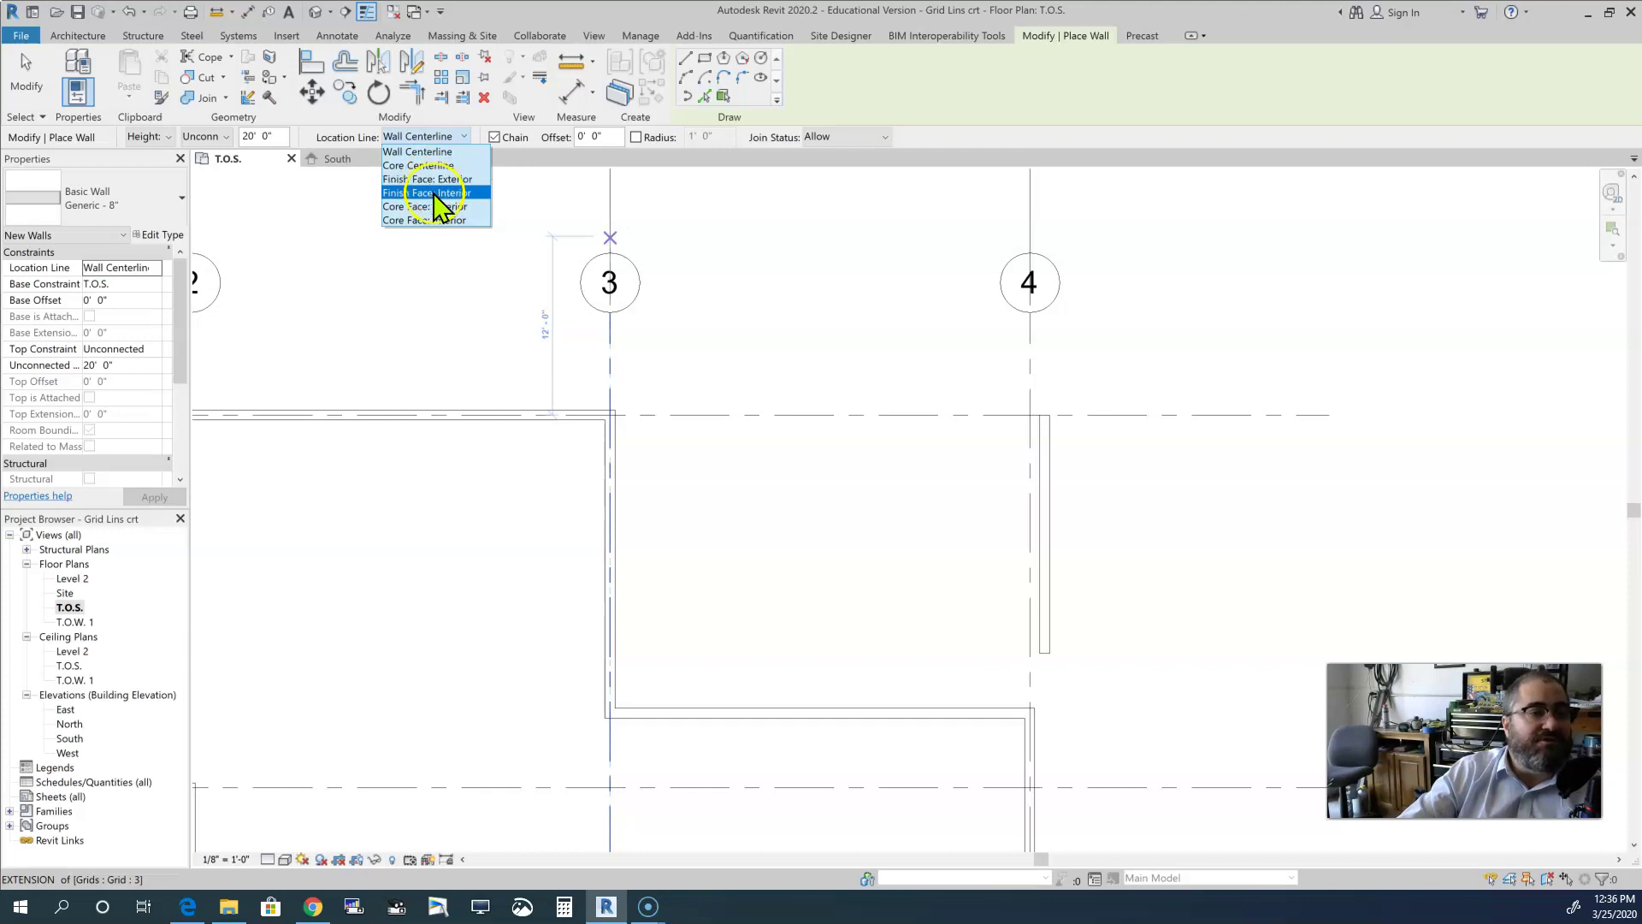
left_click(446, 193)
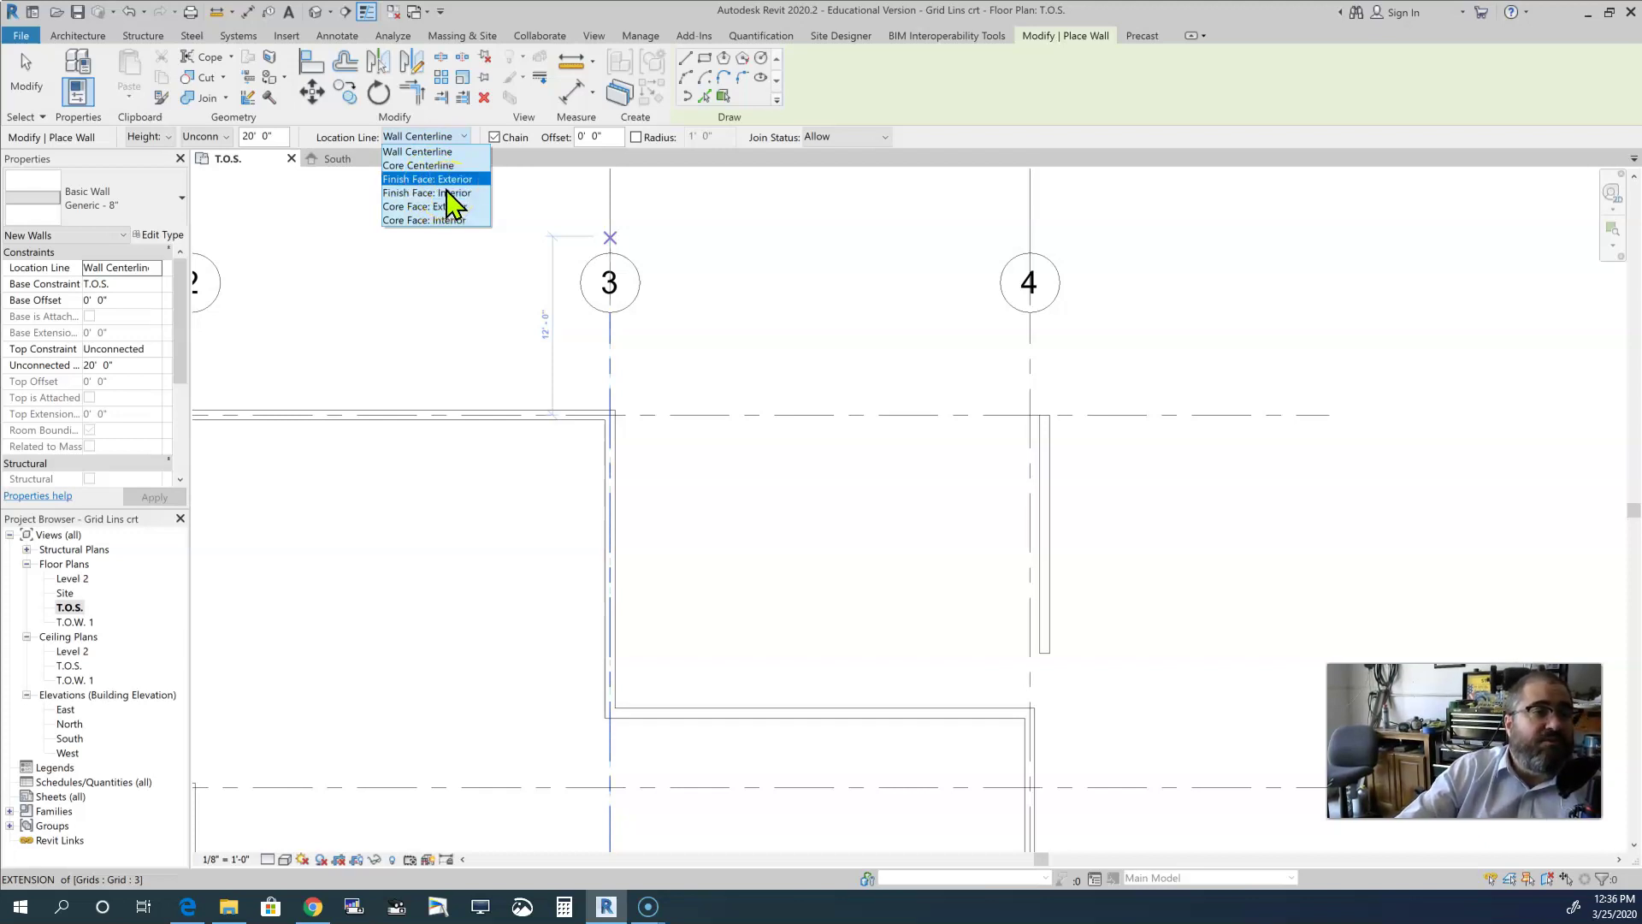
left_click(443, 194)
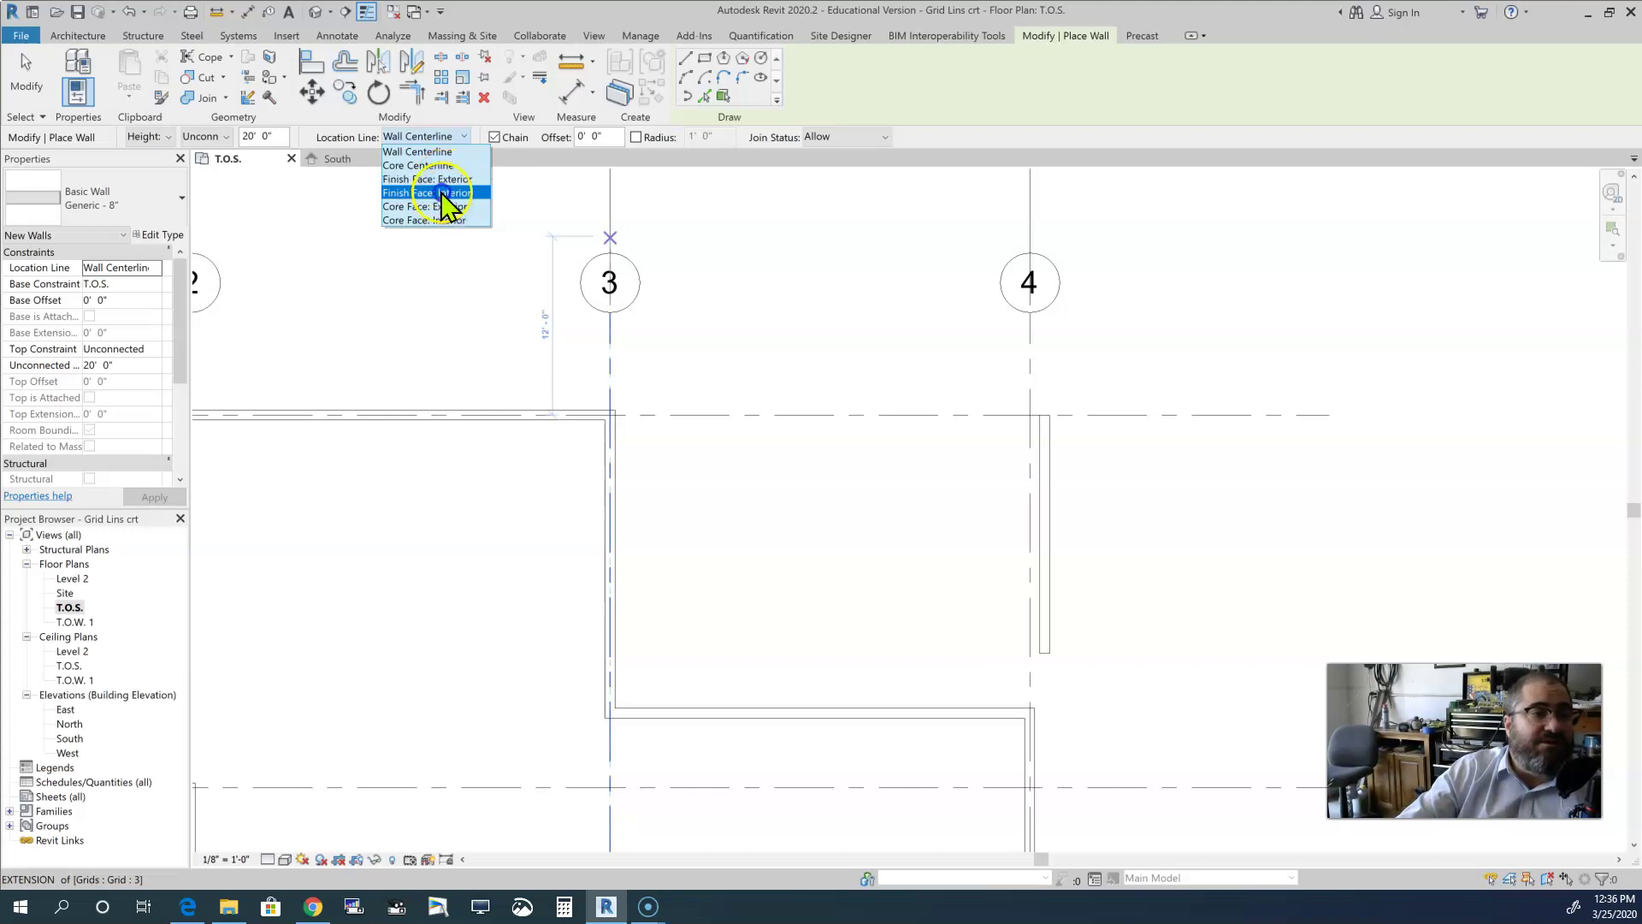
left_click(443, 195)
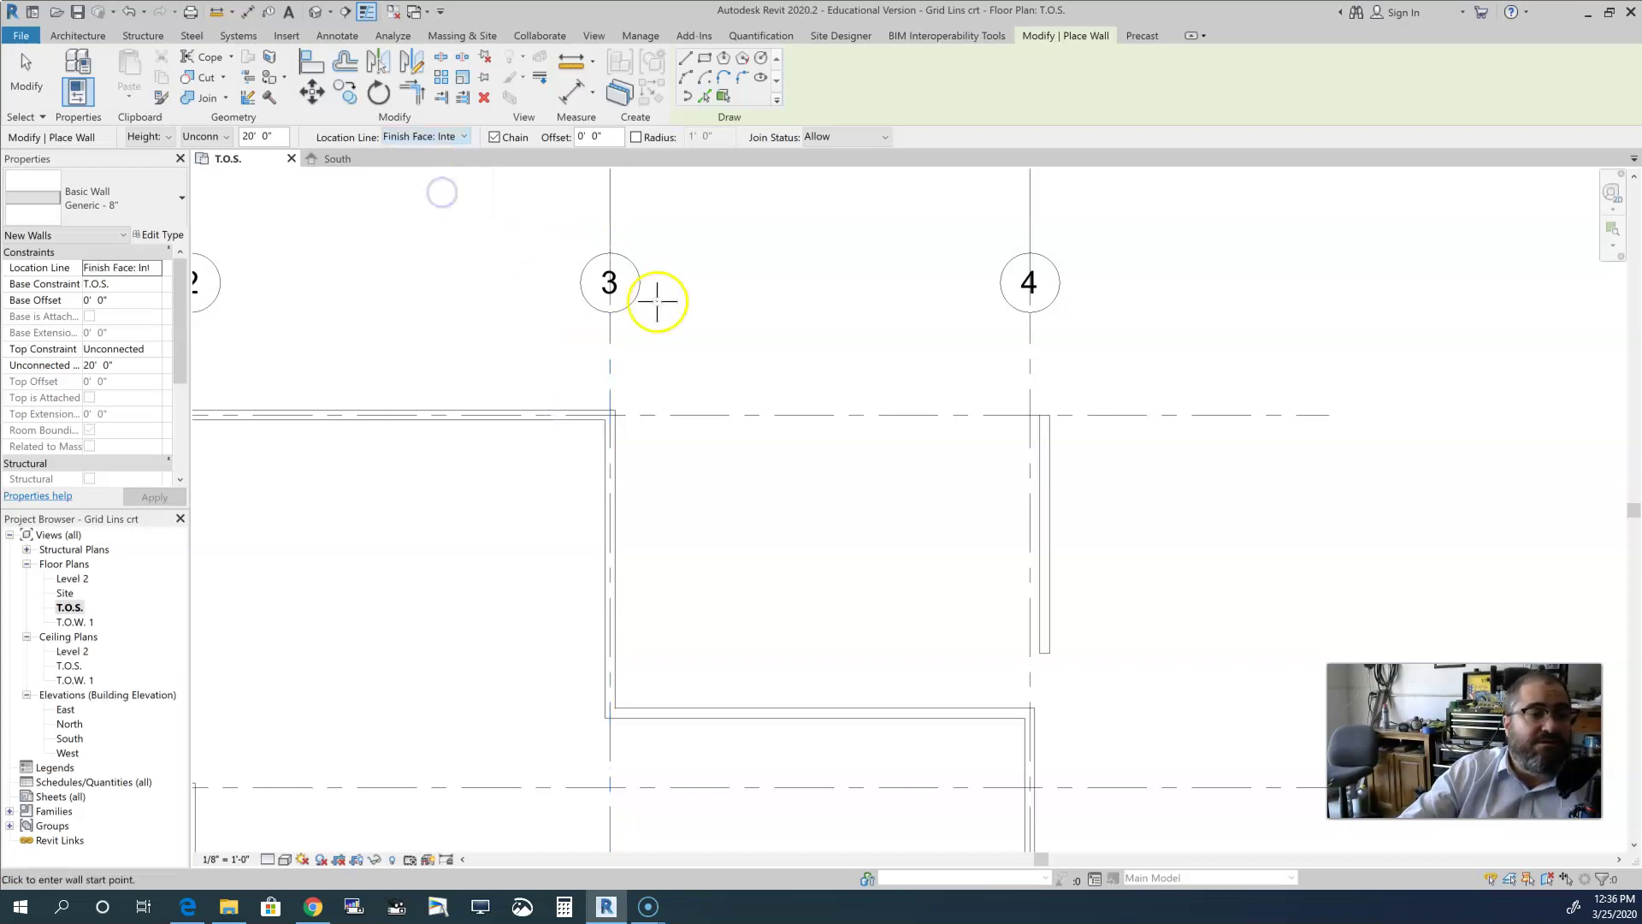
left_click(713, 415)
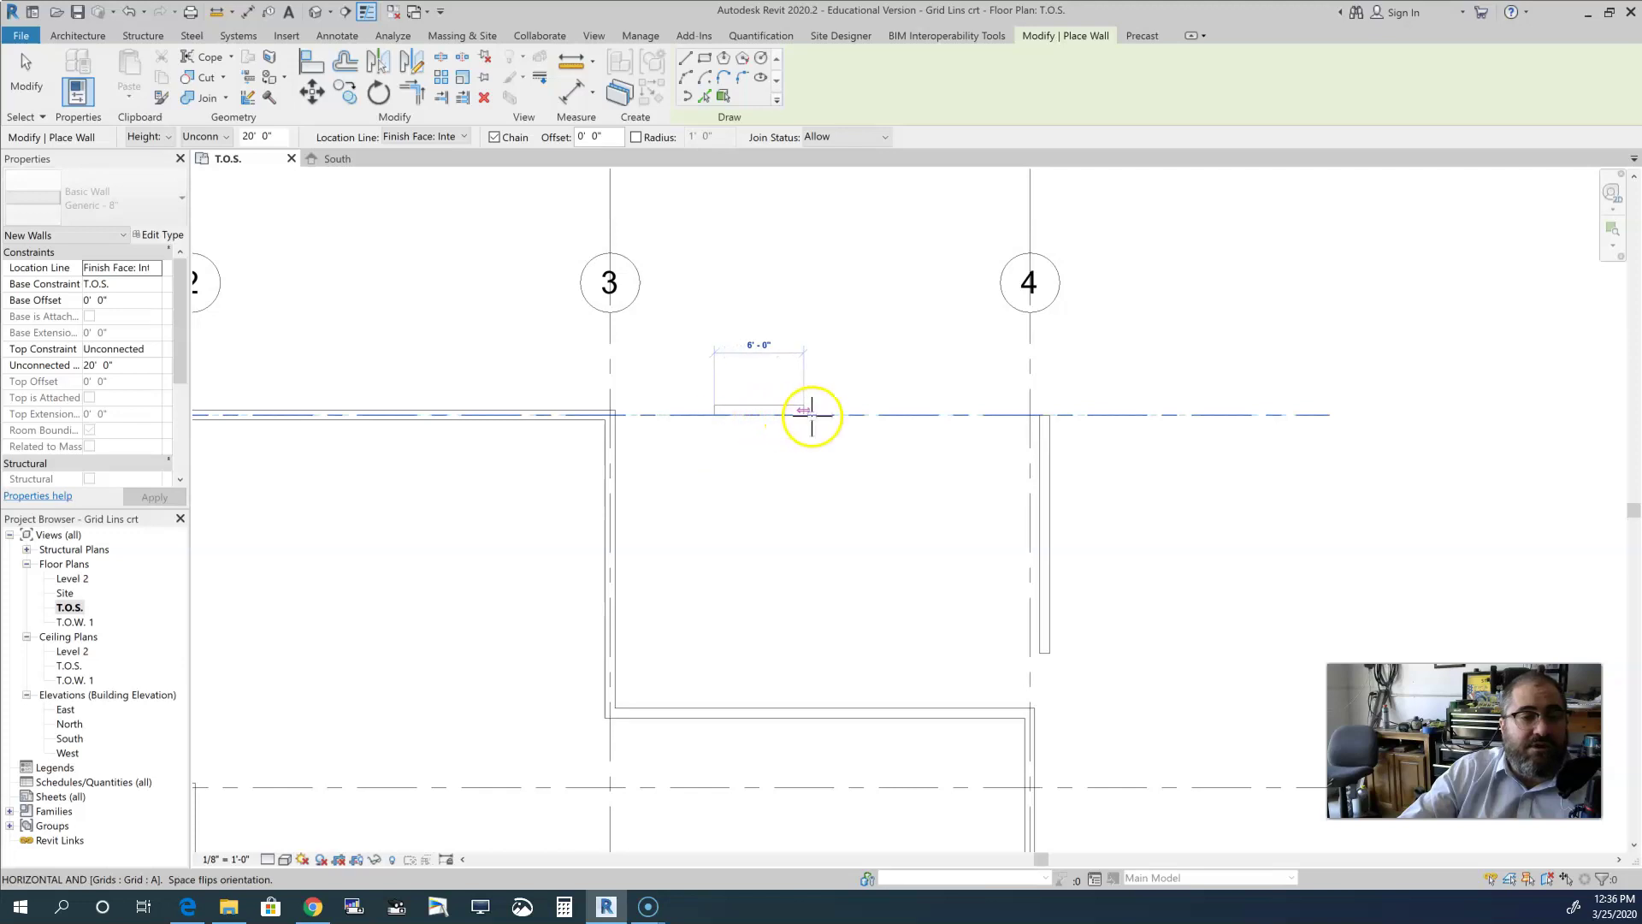
scroll(851, 467, "down", 1)
scroll(852, 471, "up", 5)
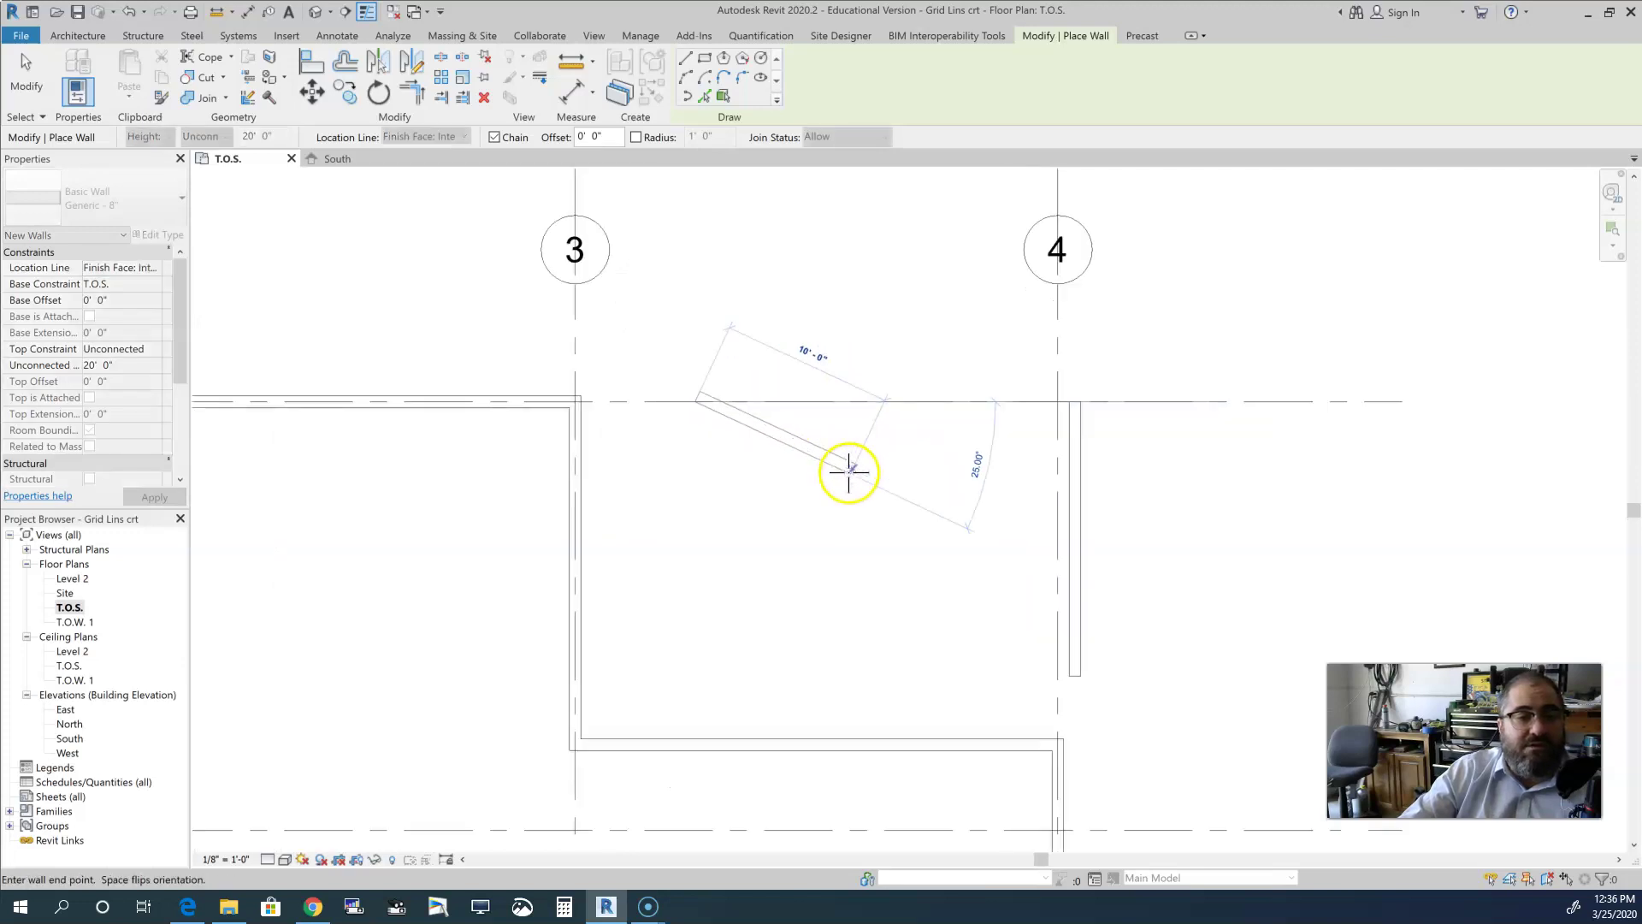
scroll(857, 472, "up", 3)
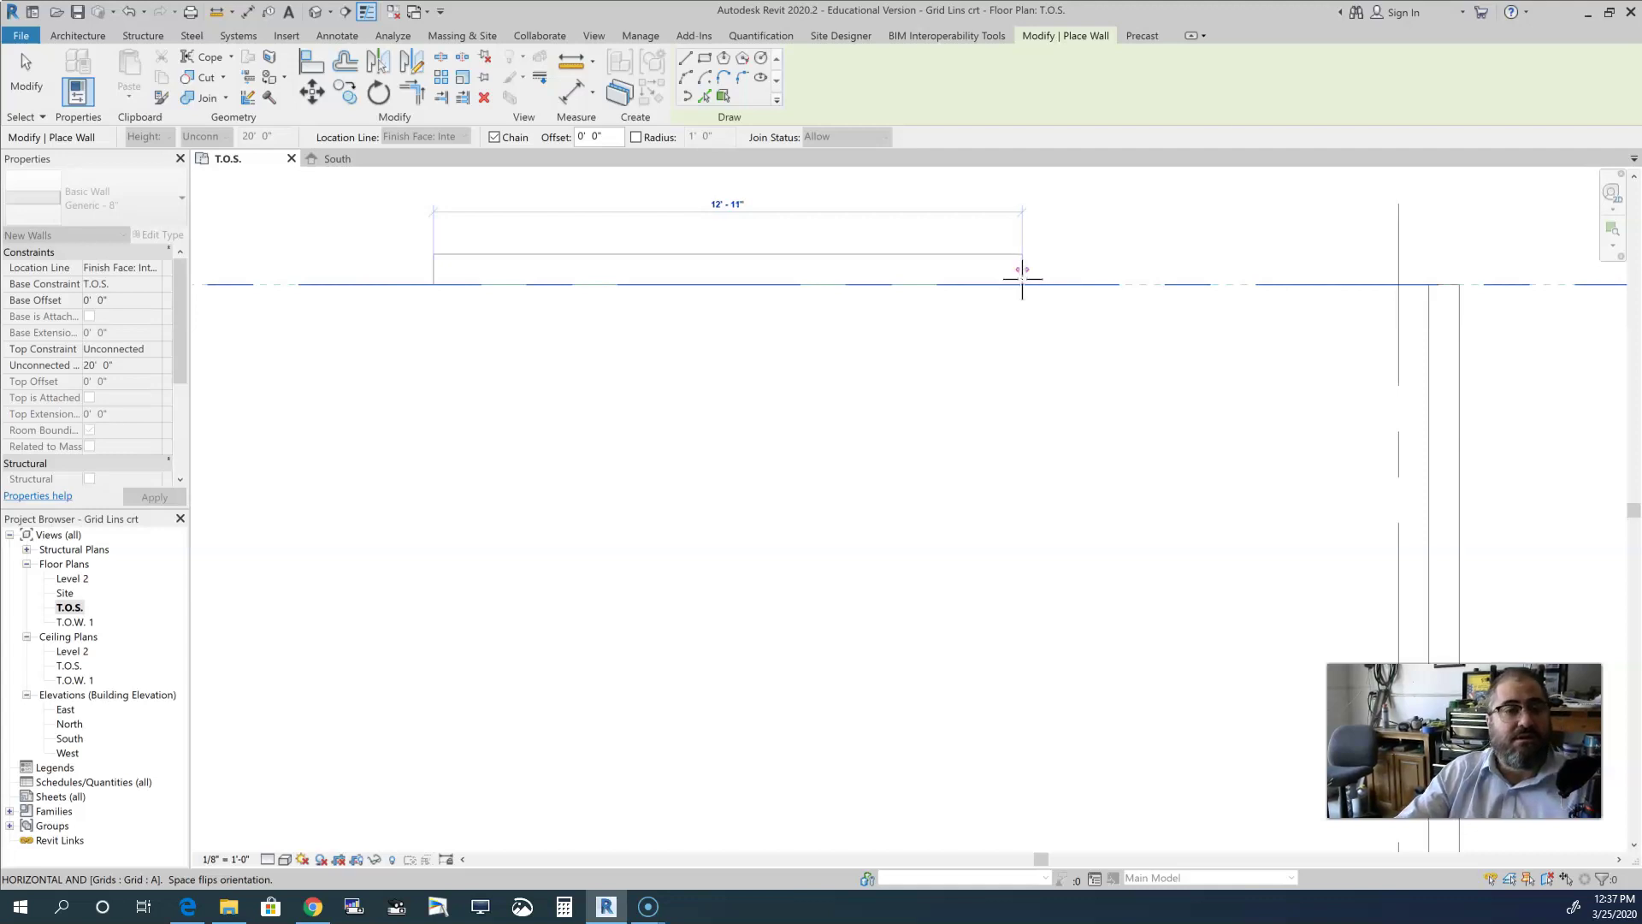
left_click(787, 264)
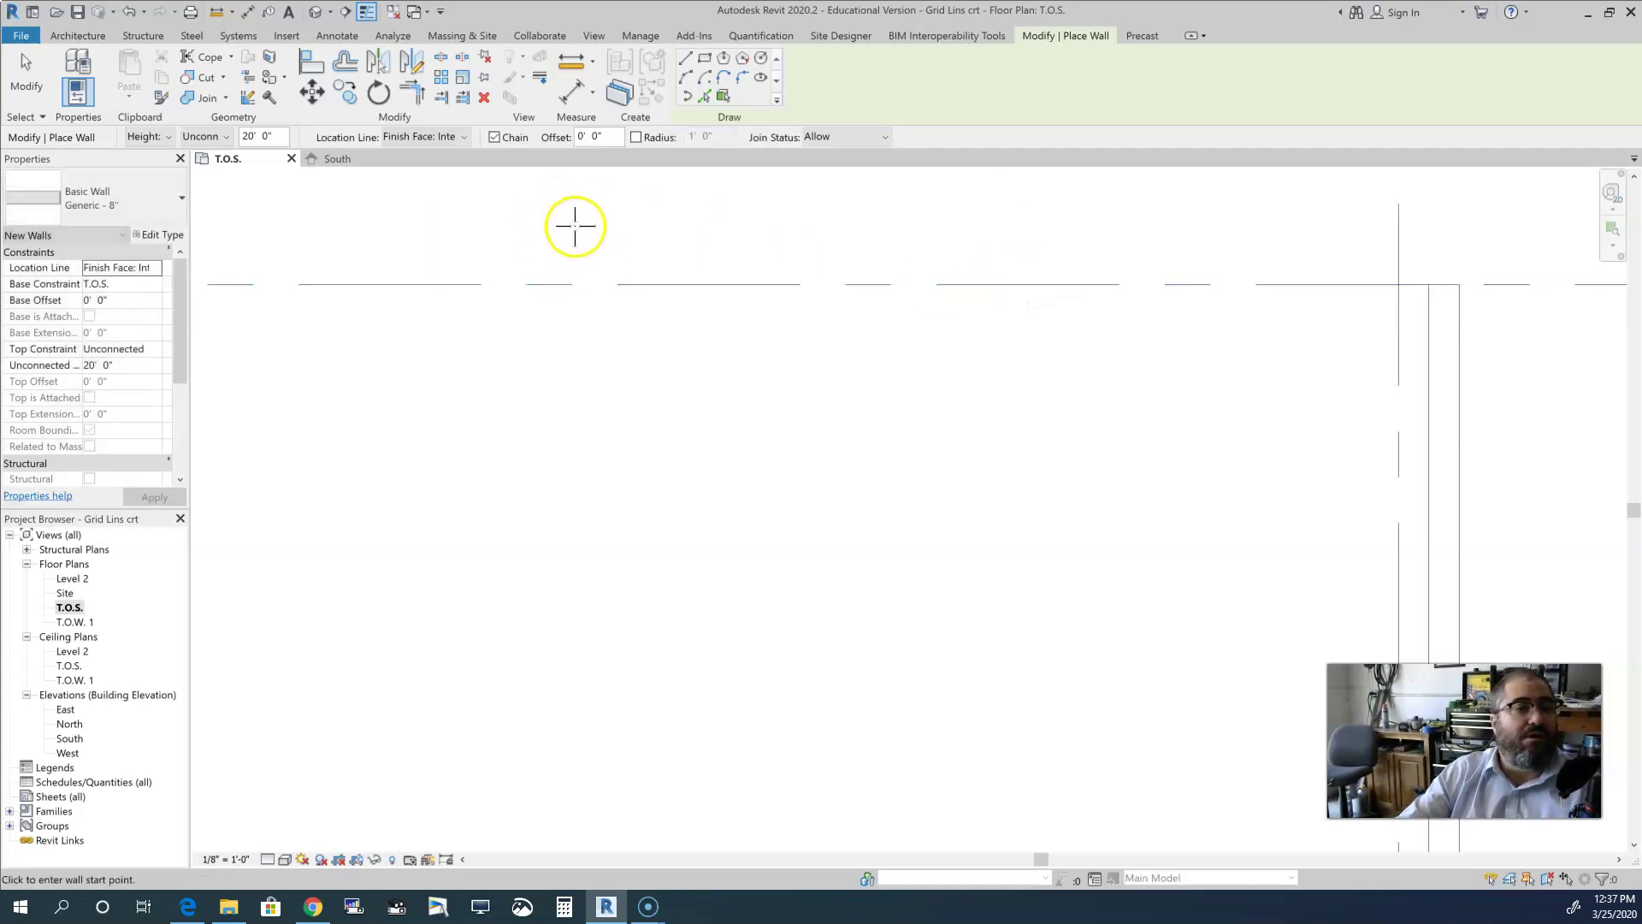
Step: Set the location line to Finish Face: Exterior and draw a wall along grid A from between grids 3 and 4 to the offset wall at grid 4
left_click(448, 138)
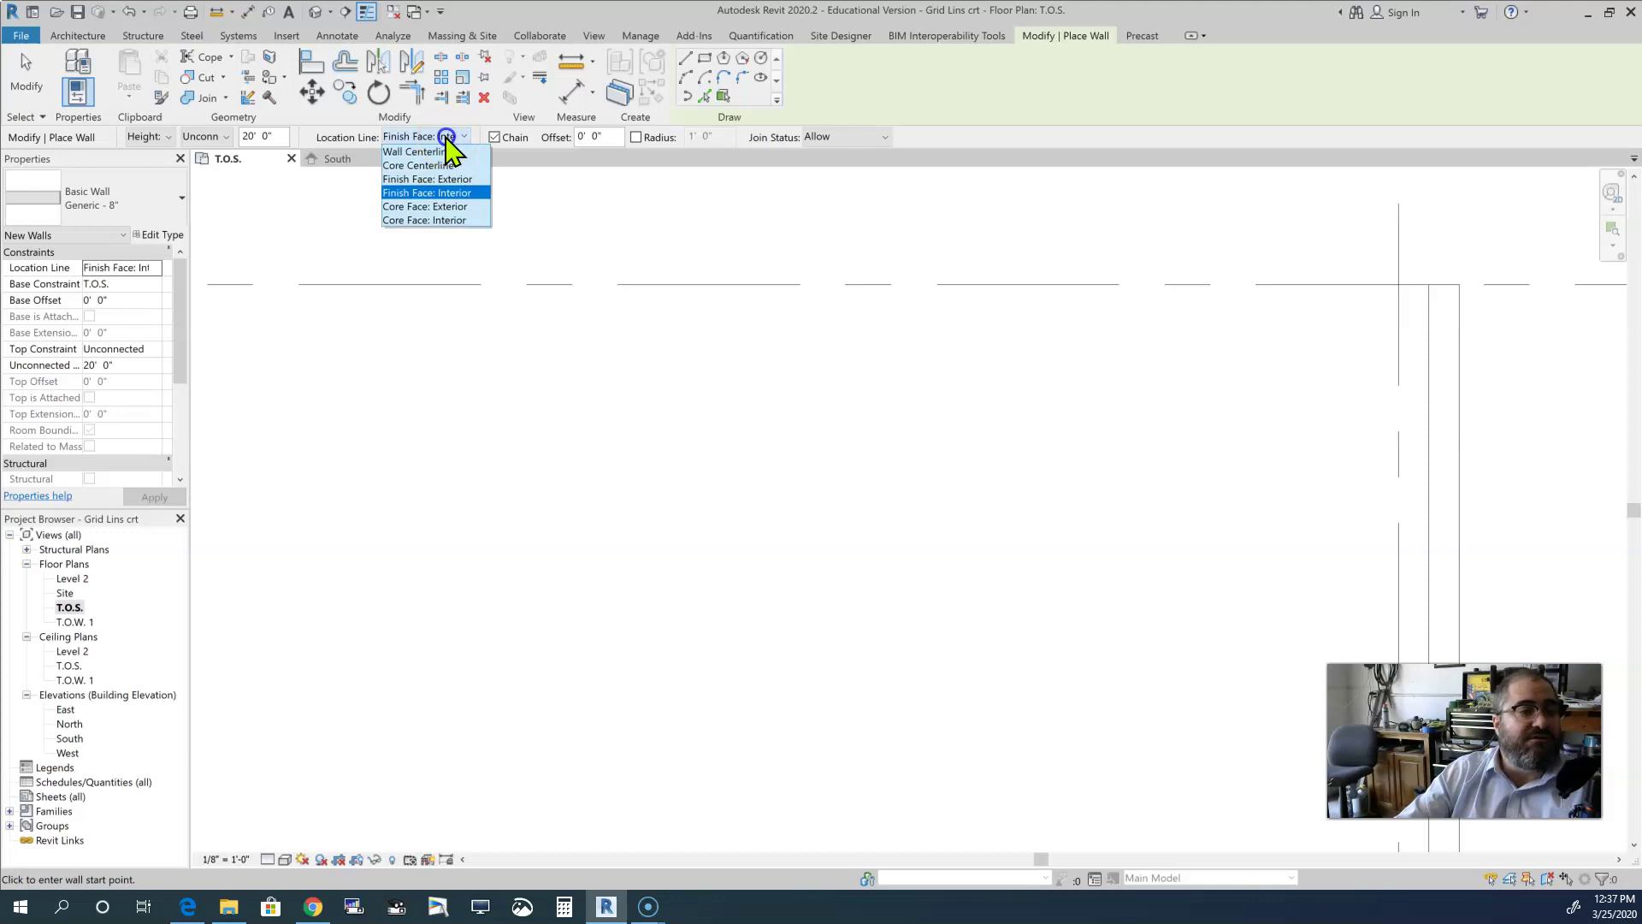
left_click(454, 179)
left_click(452, 282)
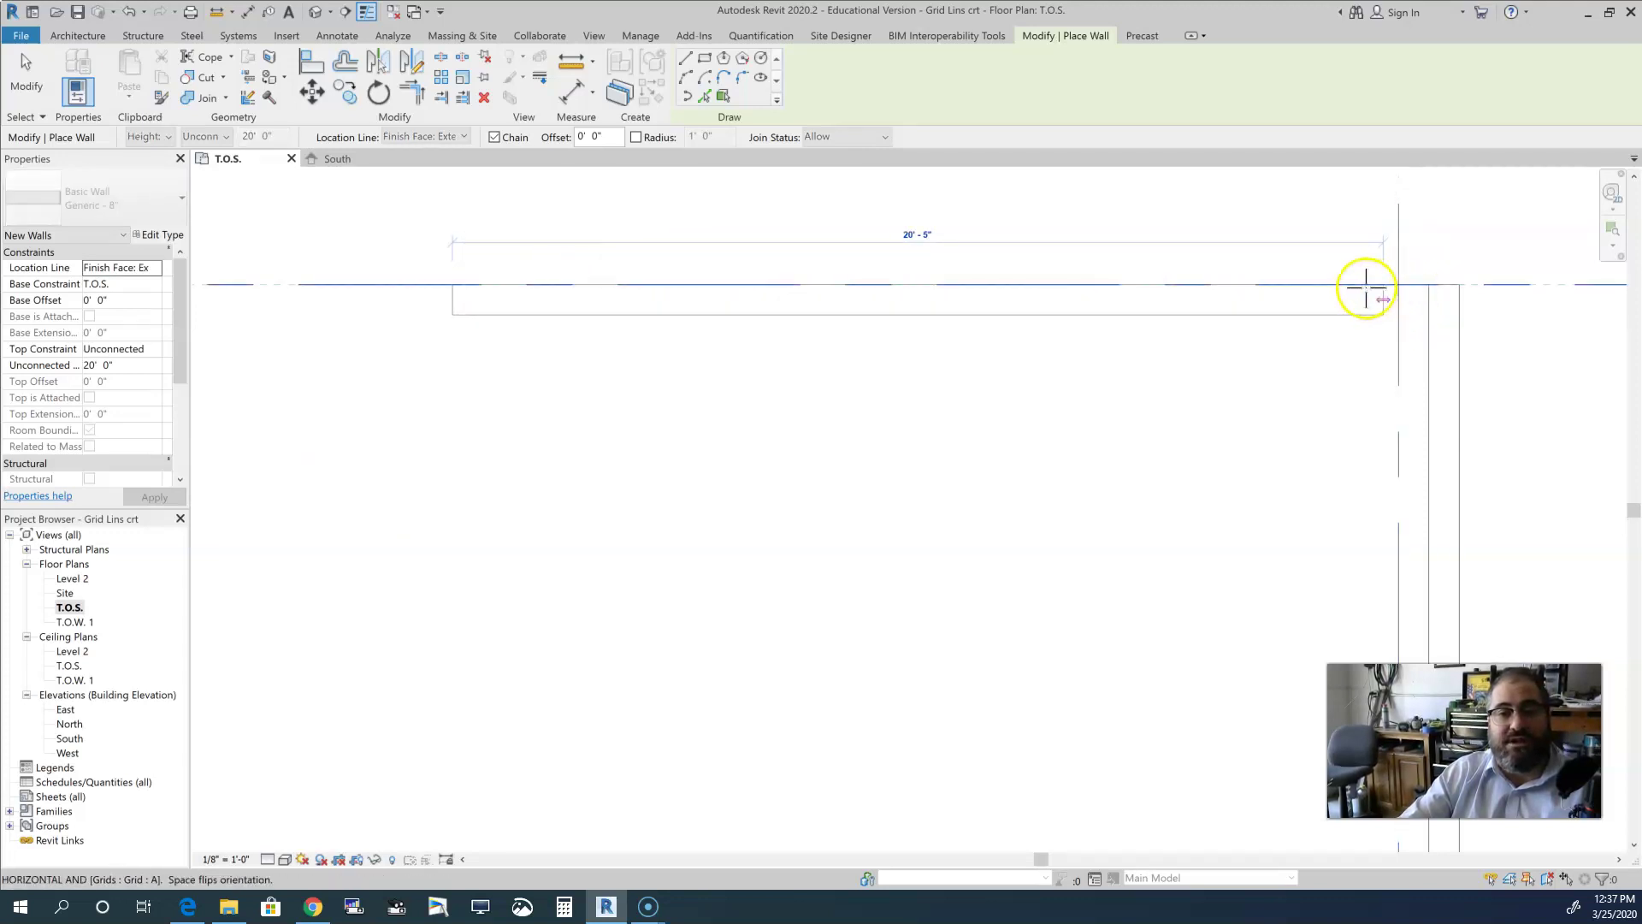
left_click(1432, 286)
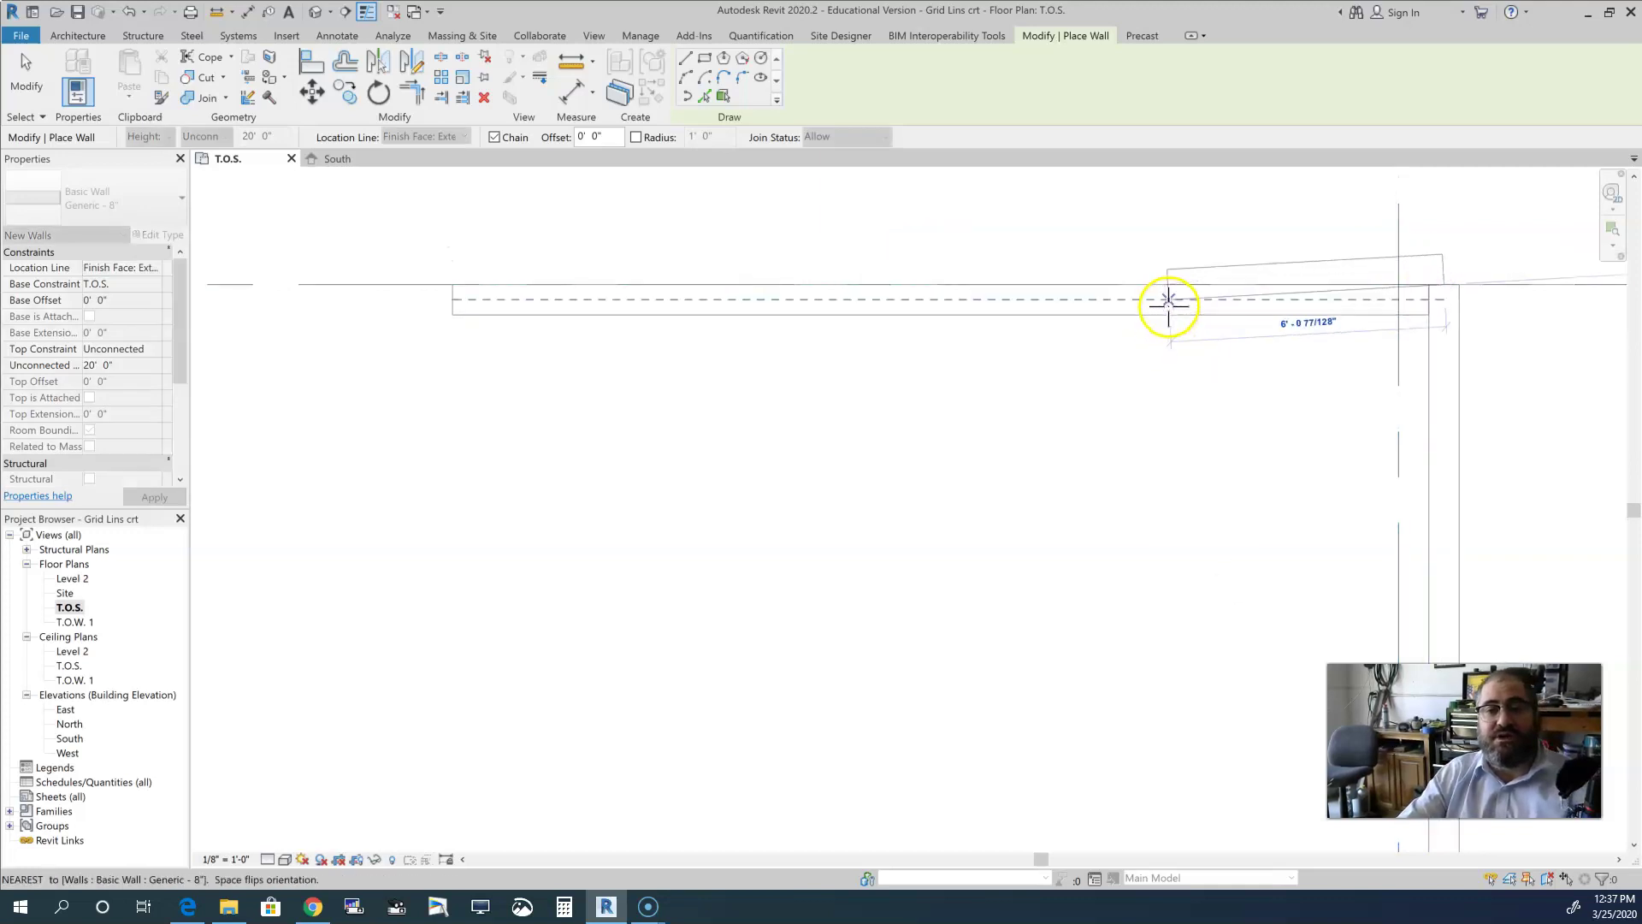
key("Escape")
key("Escape")
scroll(1207, 439, "down", 2)
scroll(1156, 492, "down", 2)
middle_click_drag(1126, 513, 1098, 388)
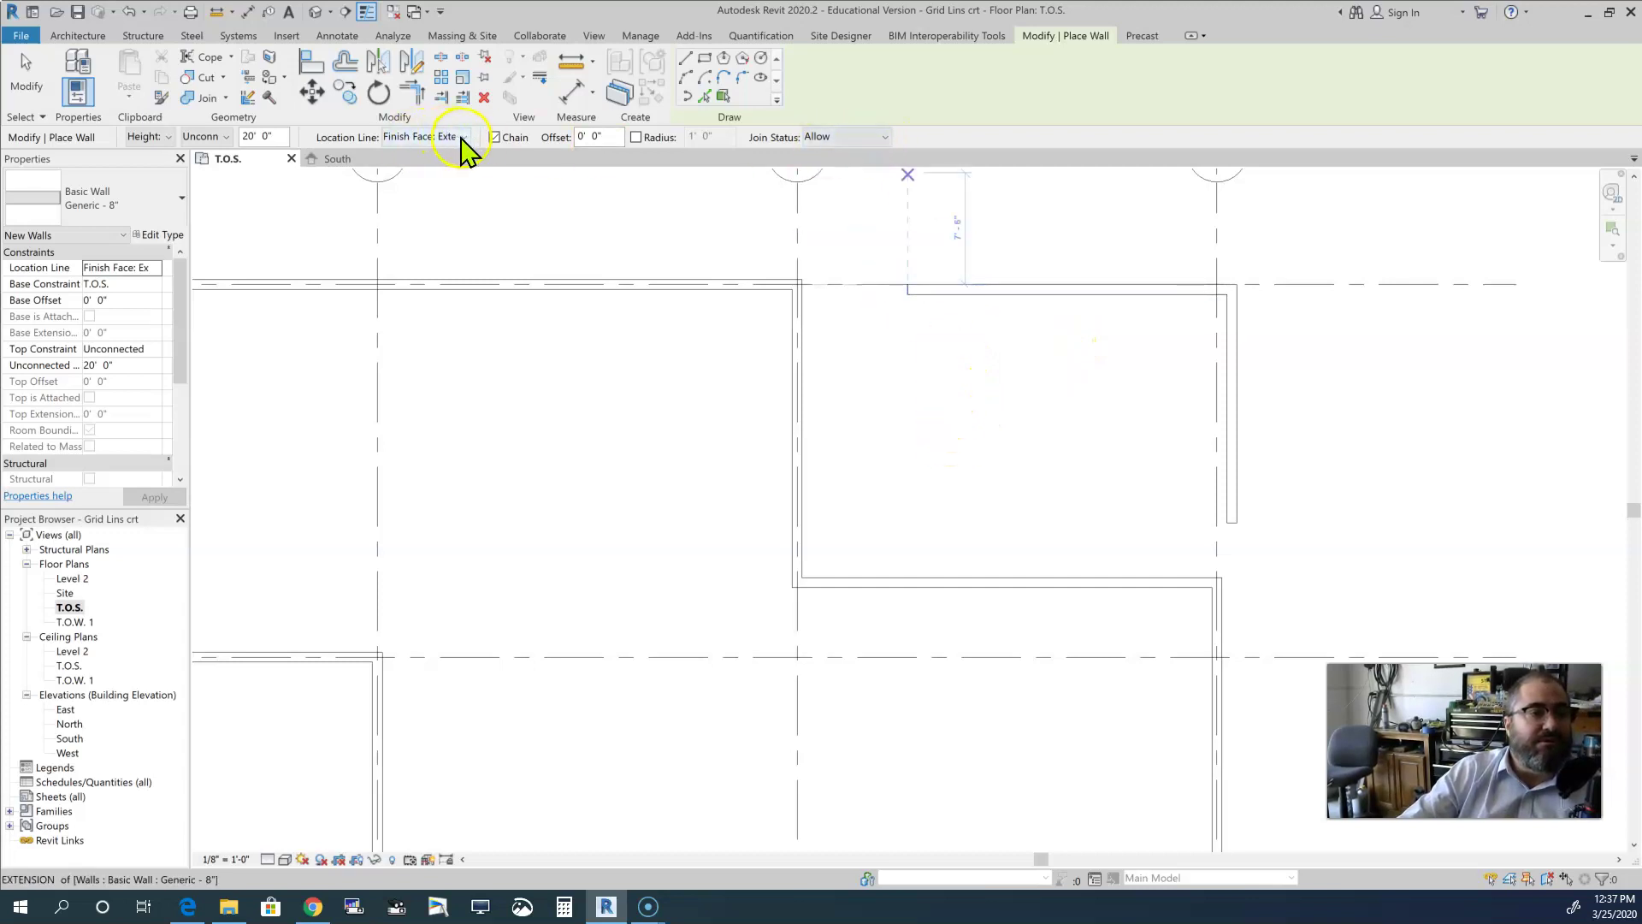
Step: Set the location line for new walls to Wall Centerline
left_click(463, 138)
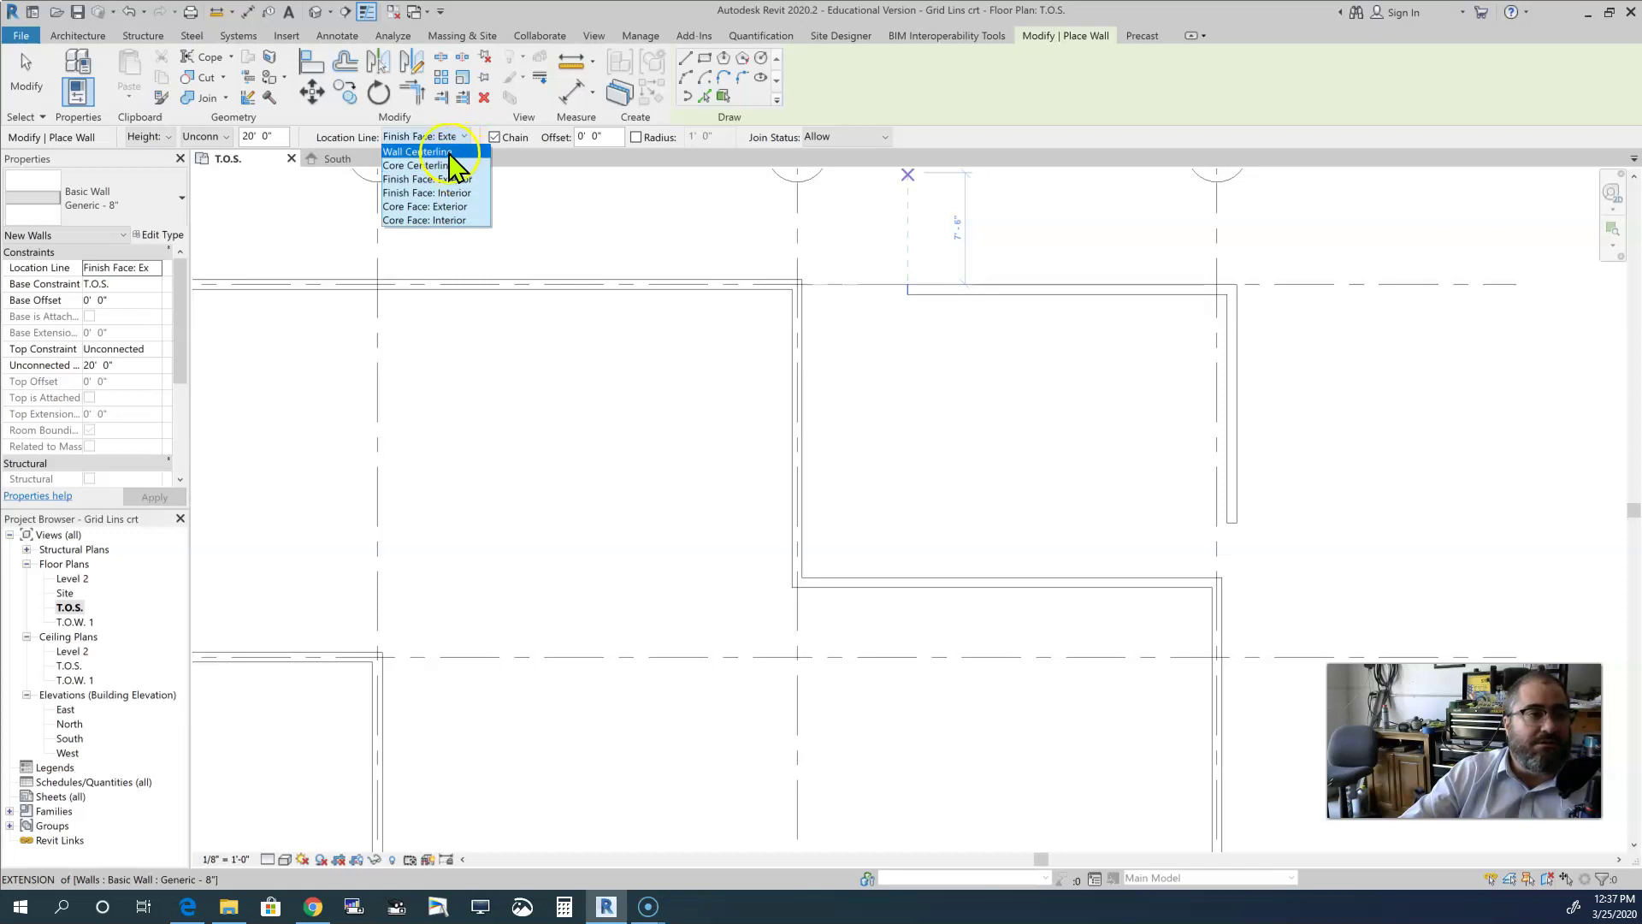
left_click(454, 152)
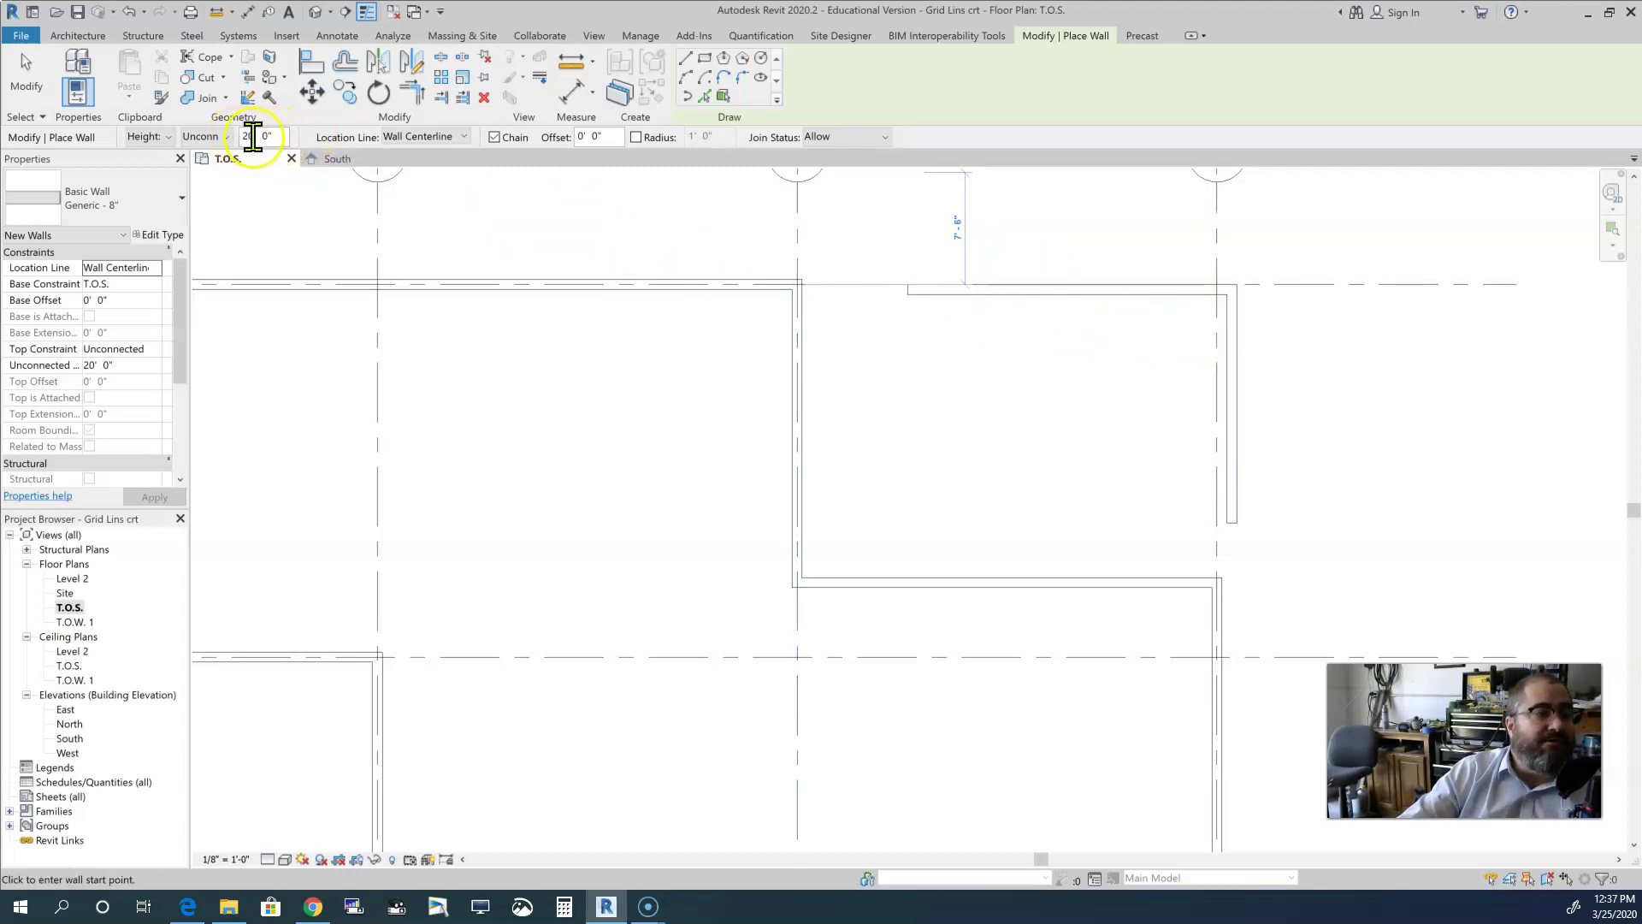
Step: Review the top level and height/depth options for new walls, leaving them set to Unconnected and Height
left_click(206, 137)
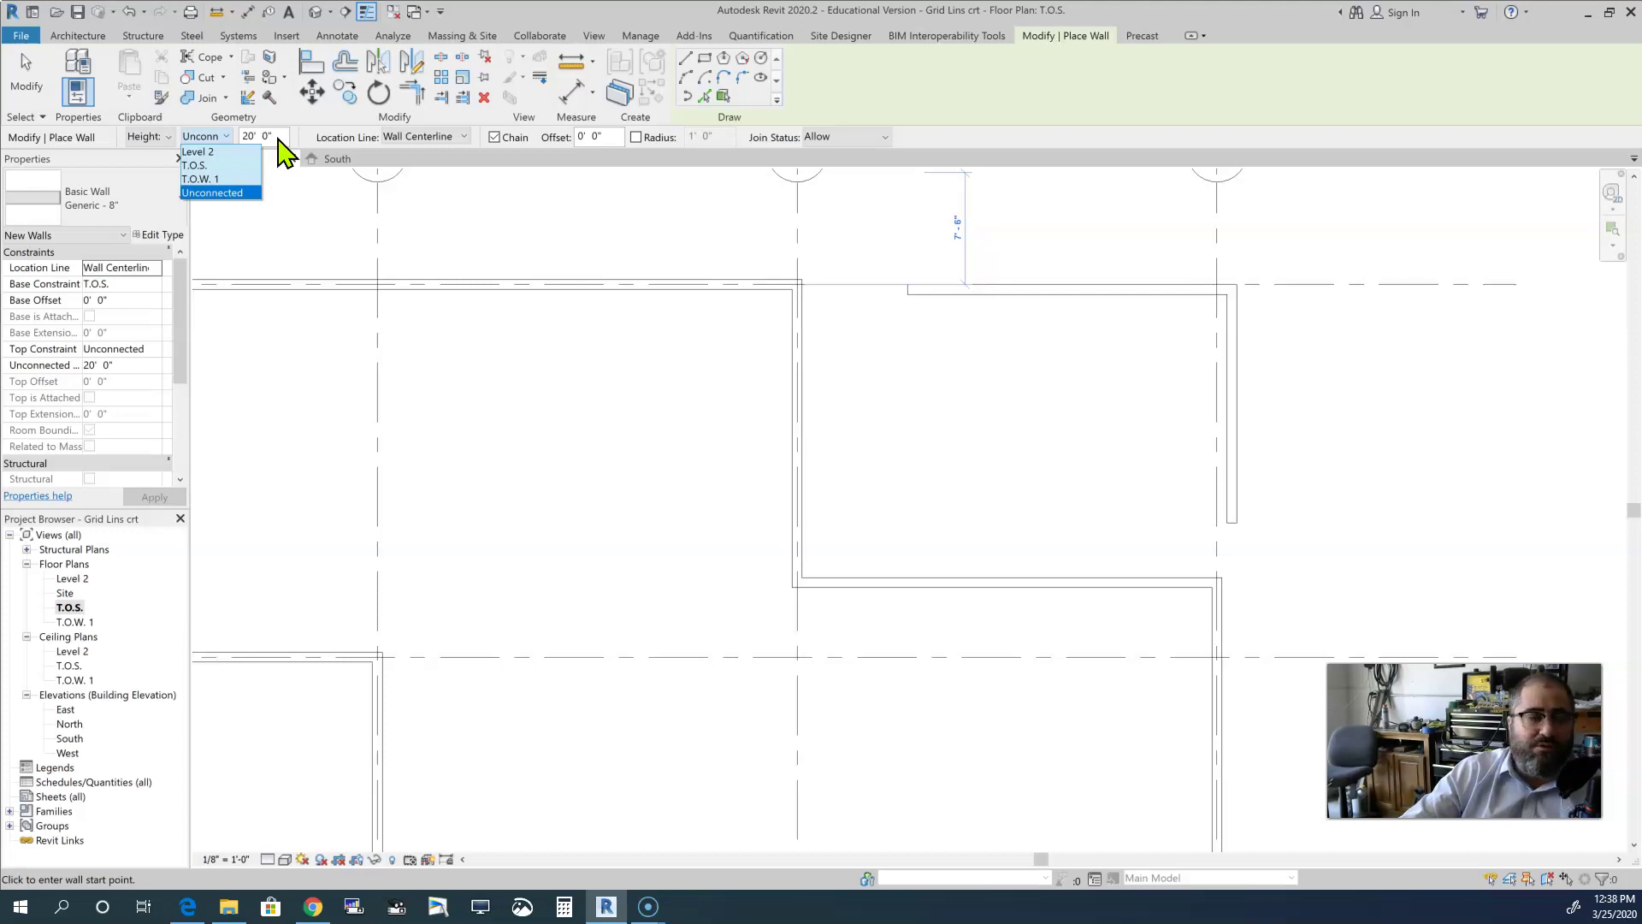
left_click(228, 135)
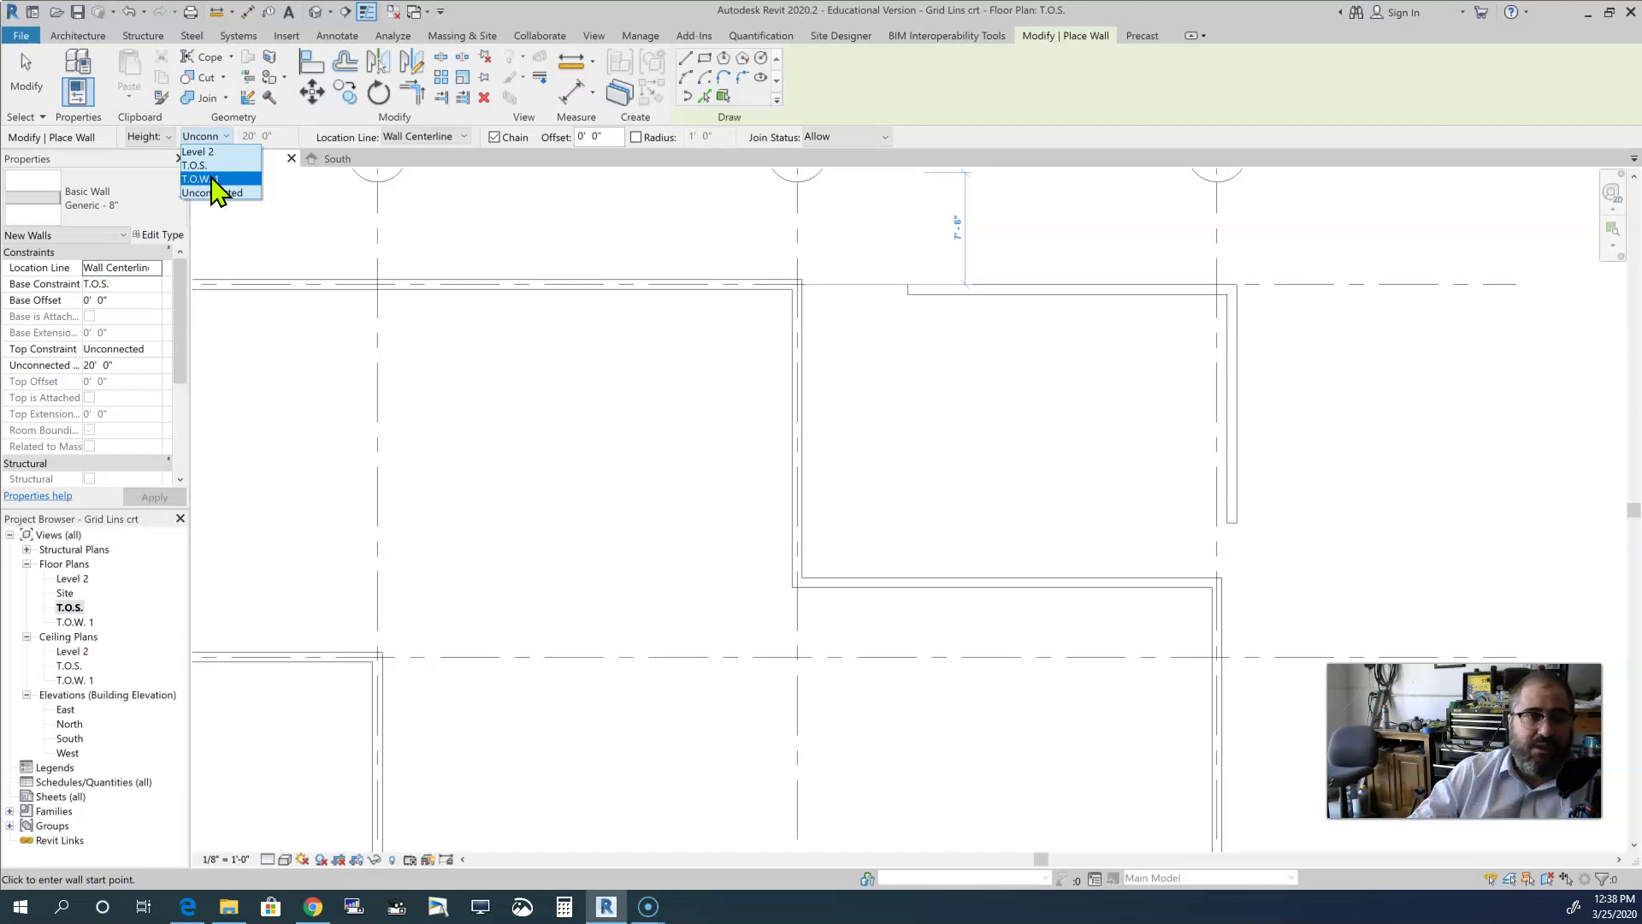
left_click(222, 178)
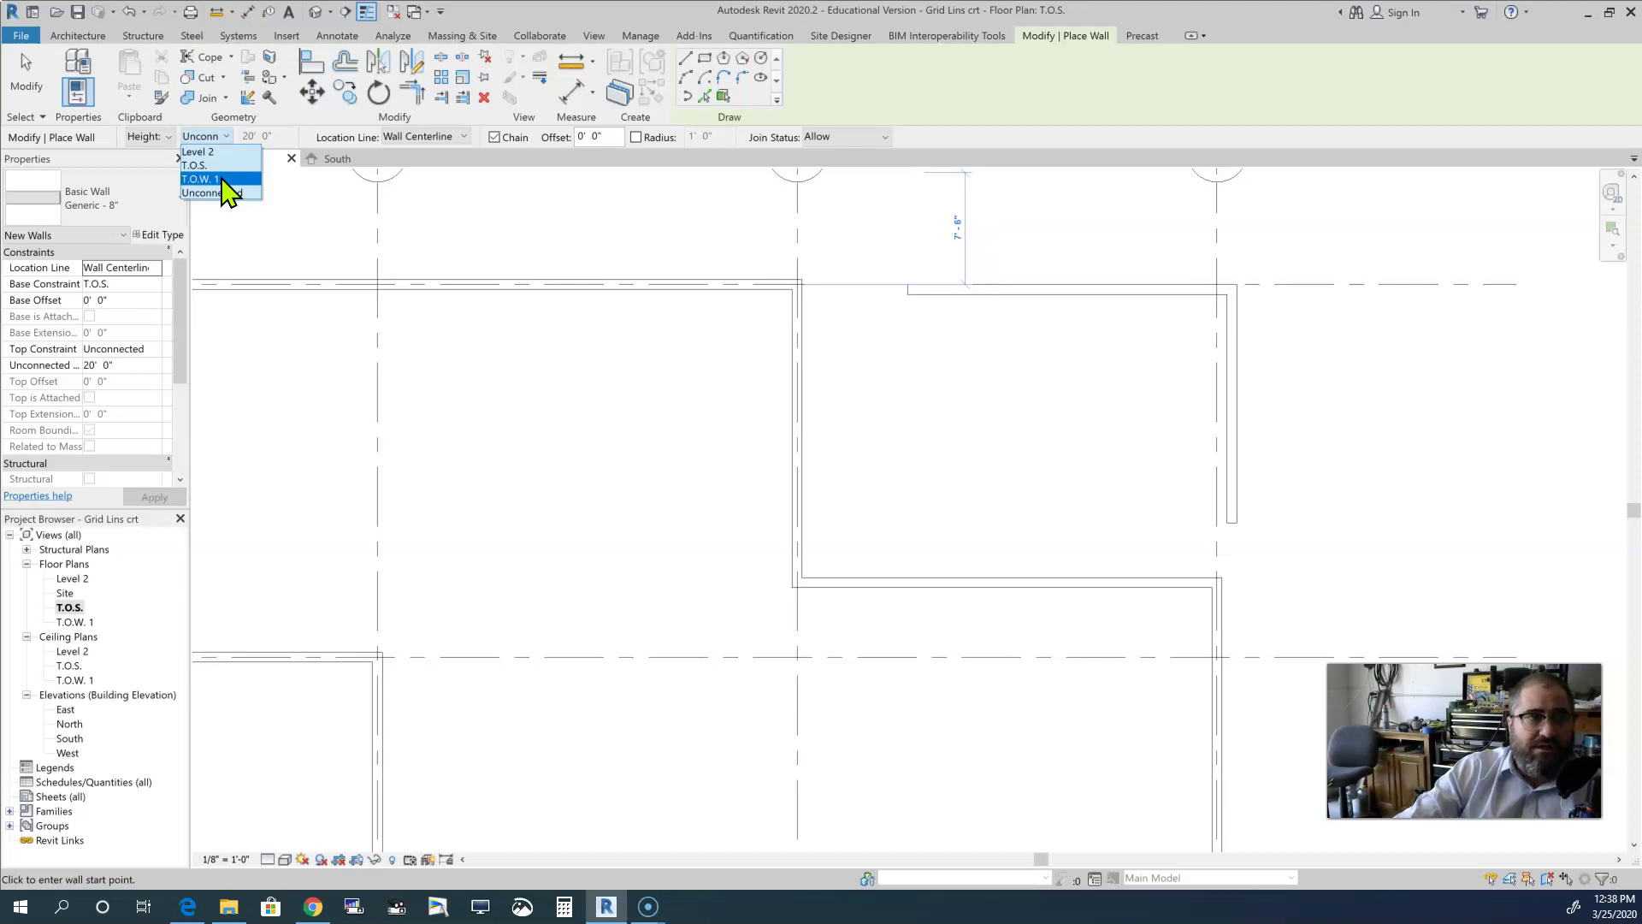
left_click(212, 192)
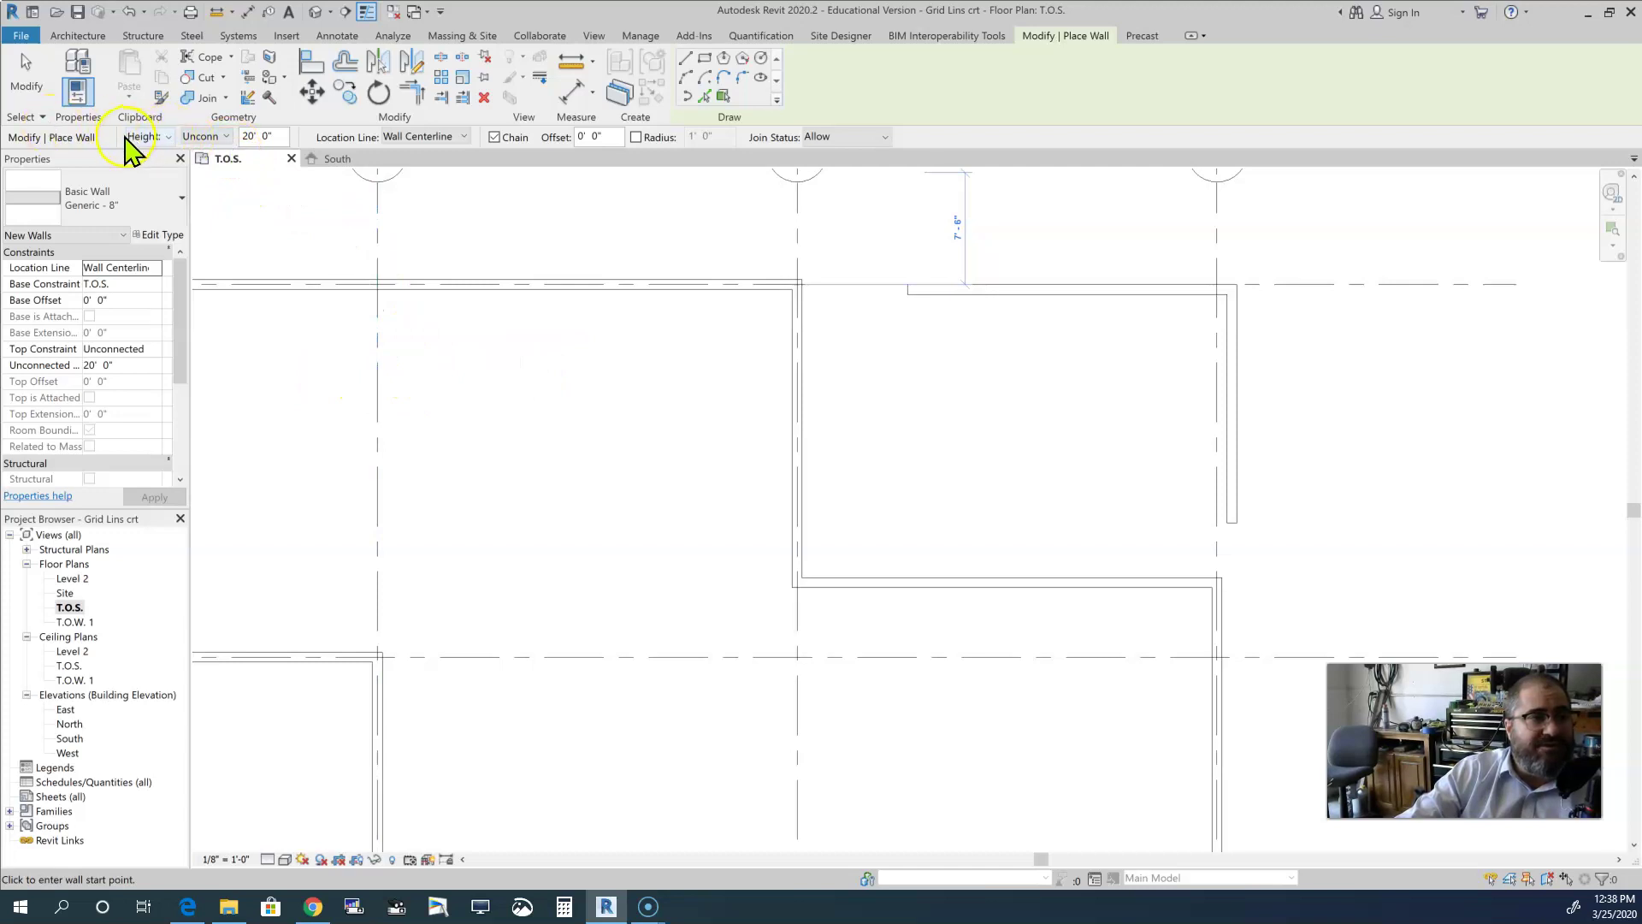
left_click(170, 137)
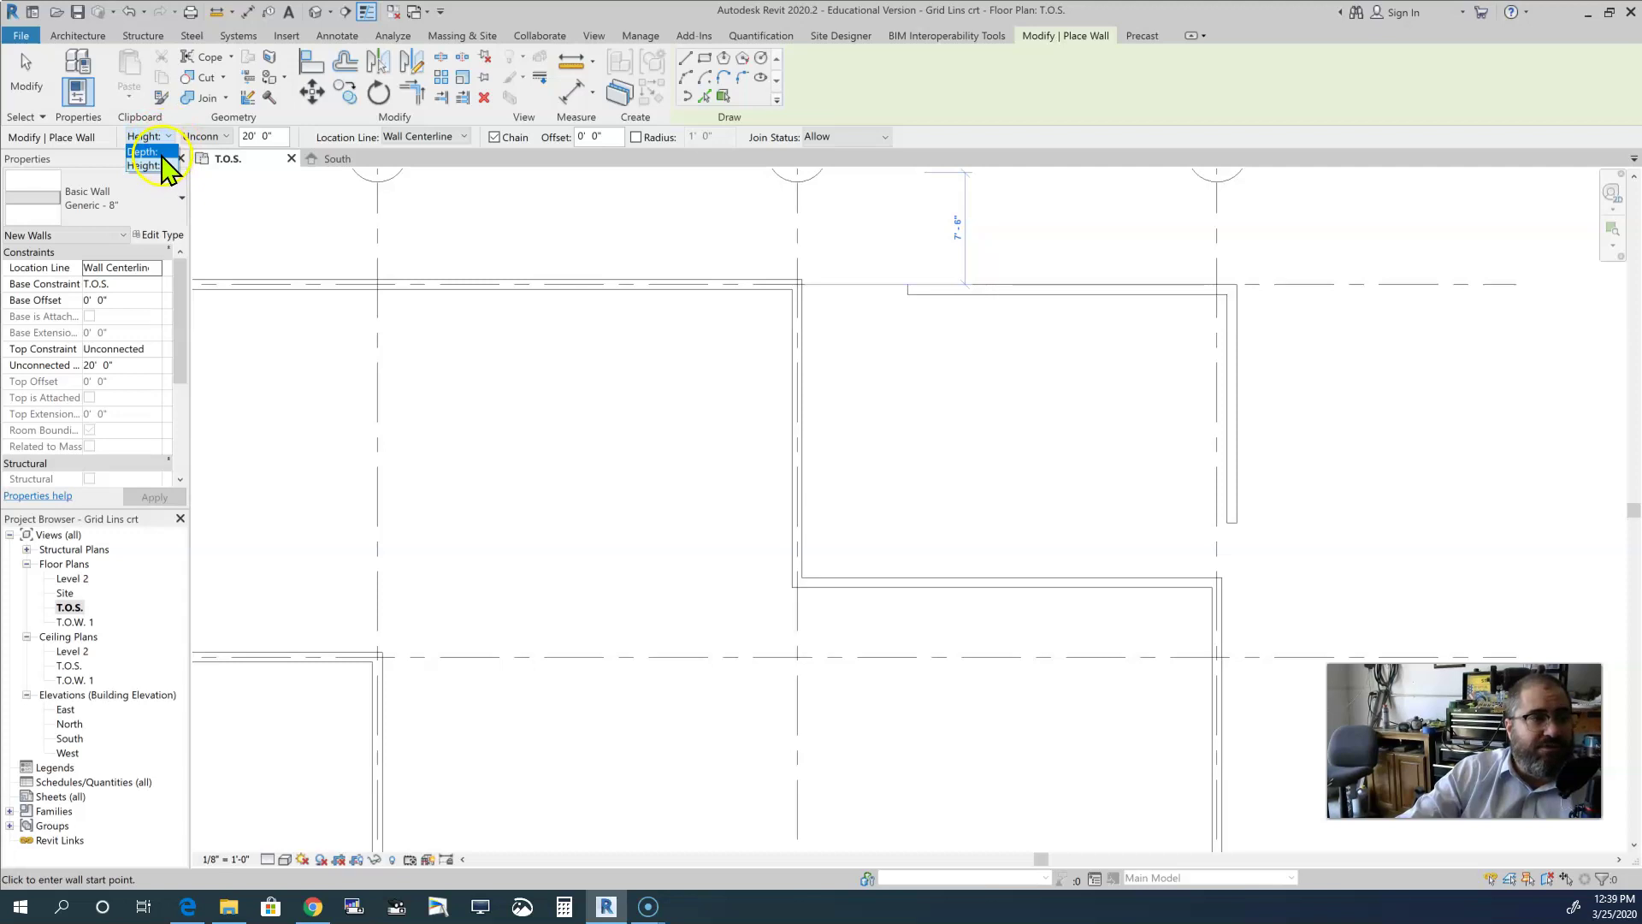
left_click(163, 166)
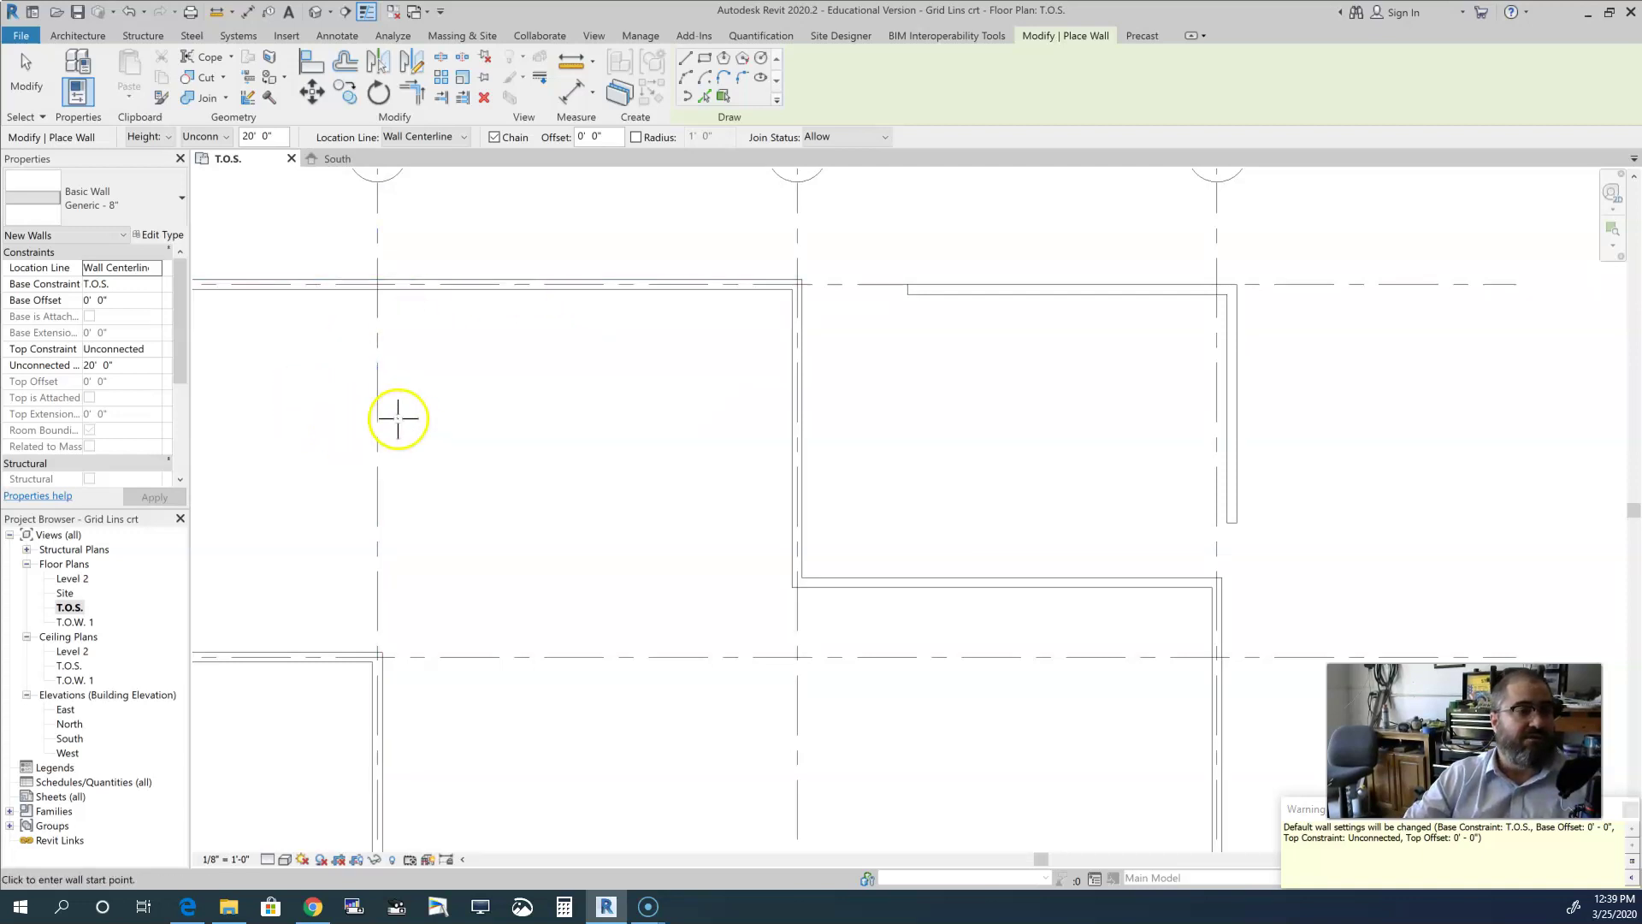
scroll(398, 419, "down", 5)
middle_click_drag(477, 458, 664, 492)
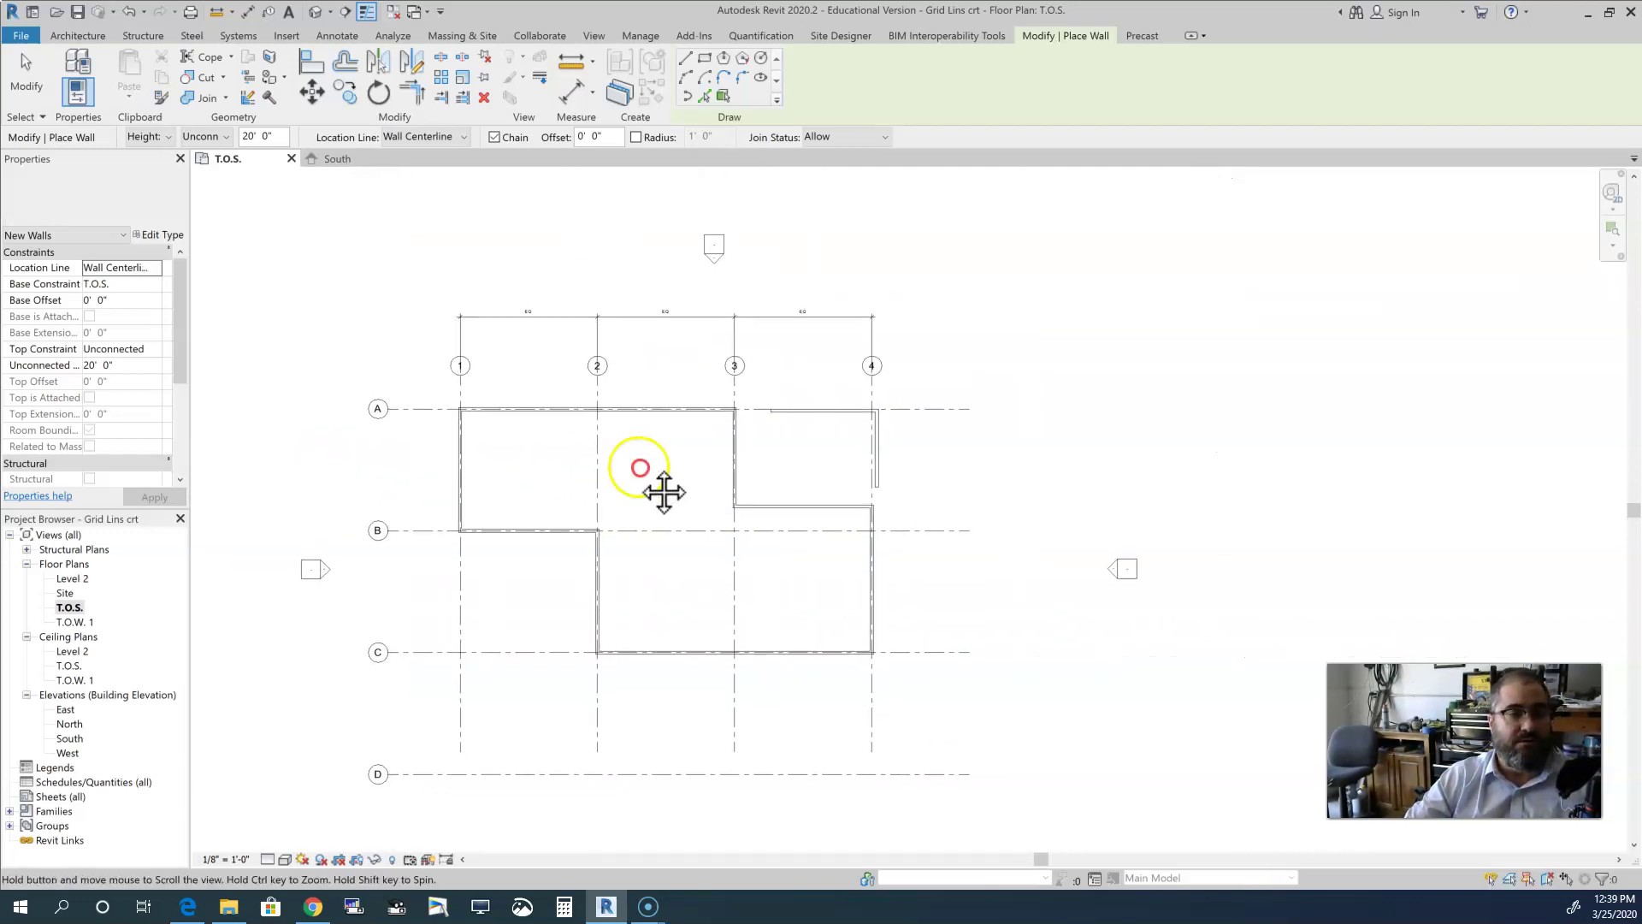
left_click(1039, 324)
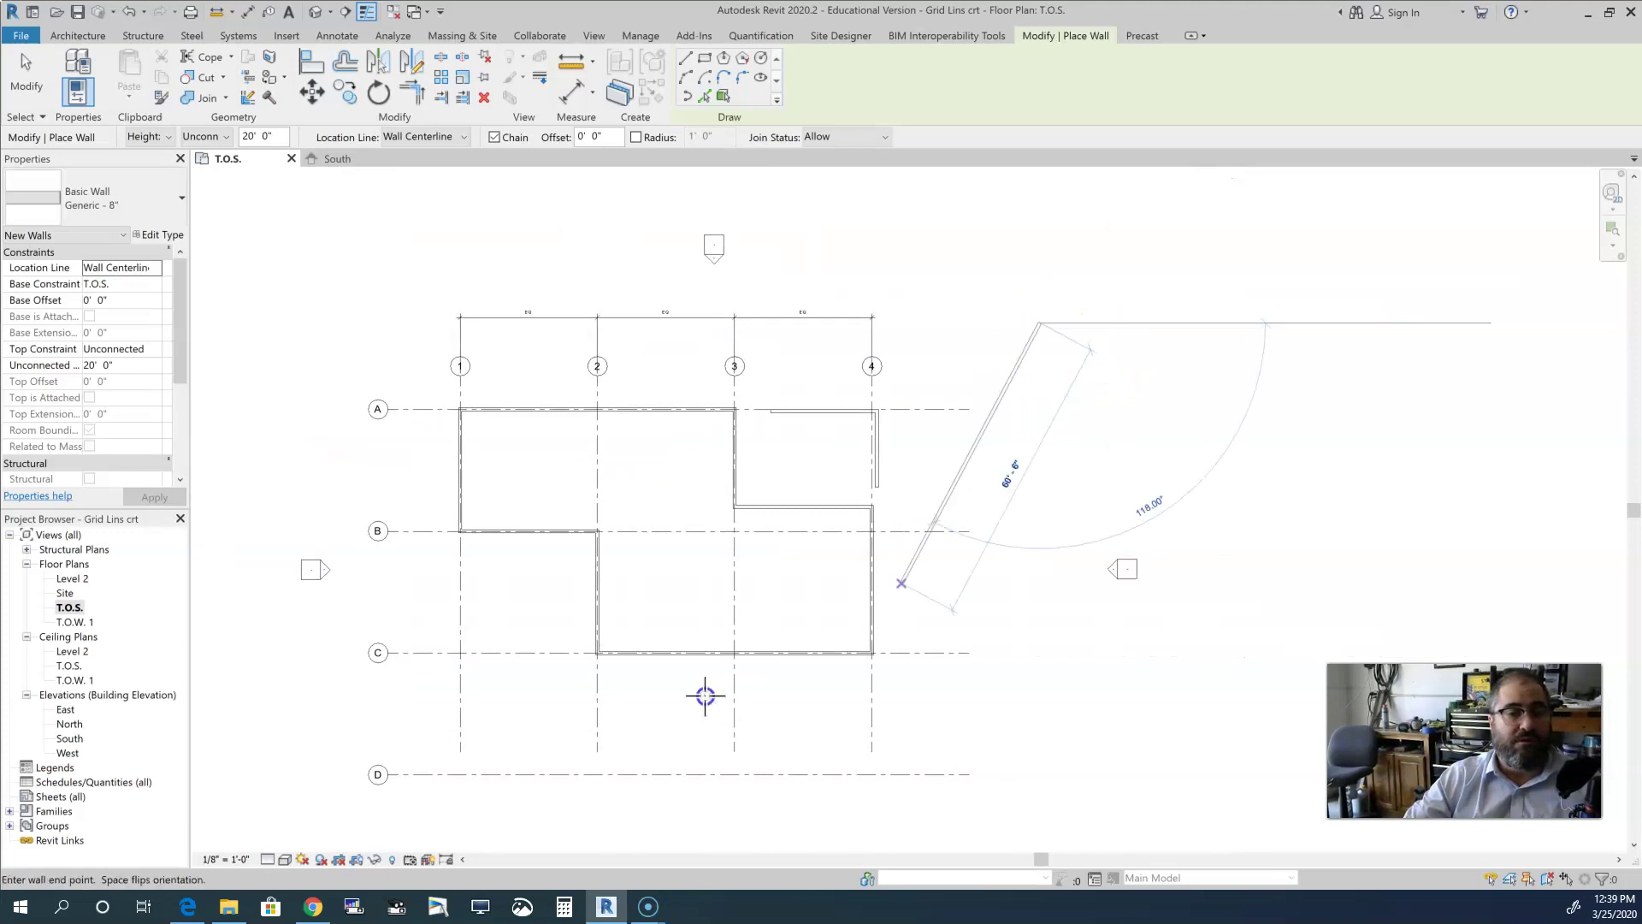
key("Escape")
key("Escape")
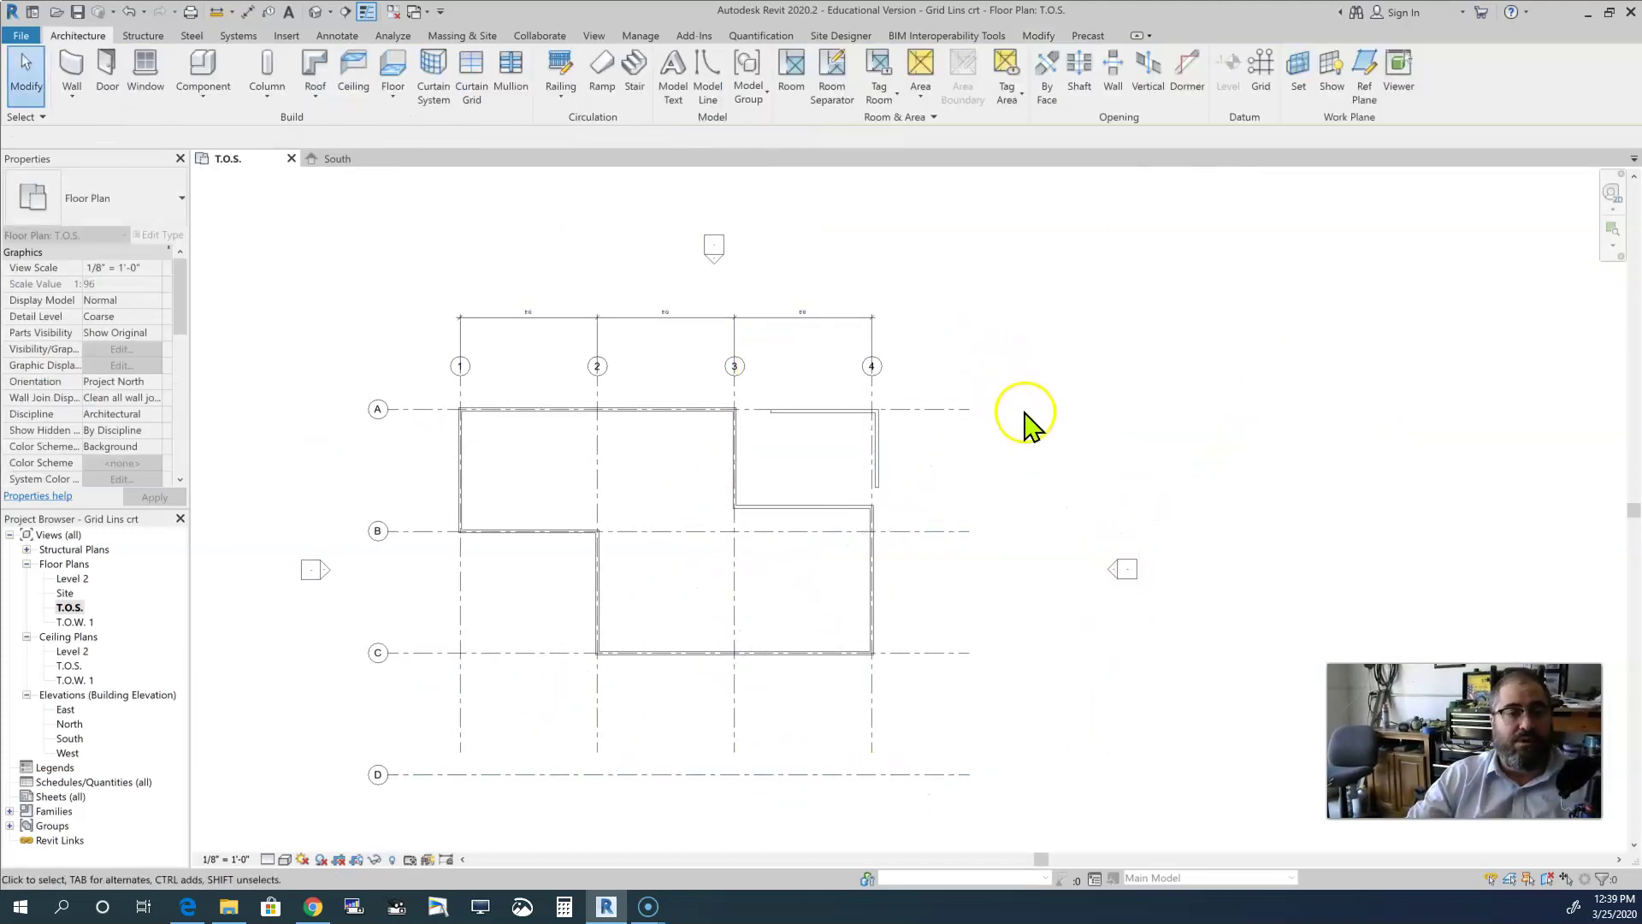
Step: Select all instances of the Generic - 8" wall visible in the plan view and set their unconnected height to 9' 0"
left_click(978, 471)
left_click_drag(978, 471, 1071, 537)
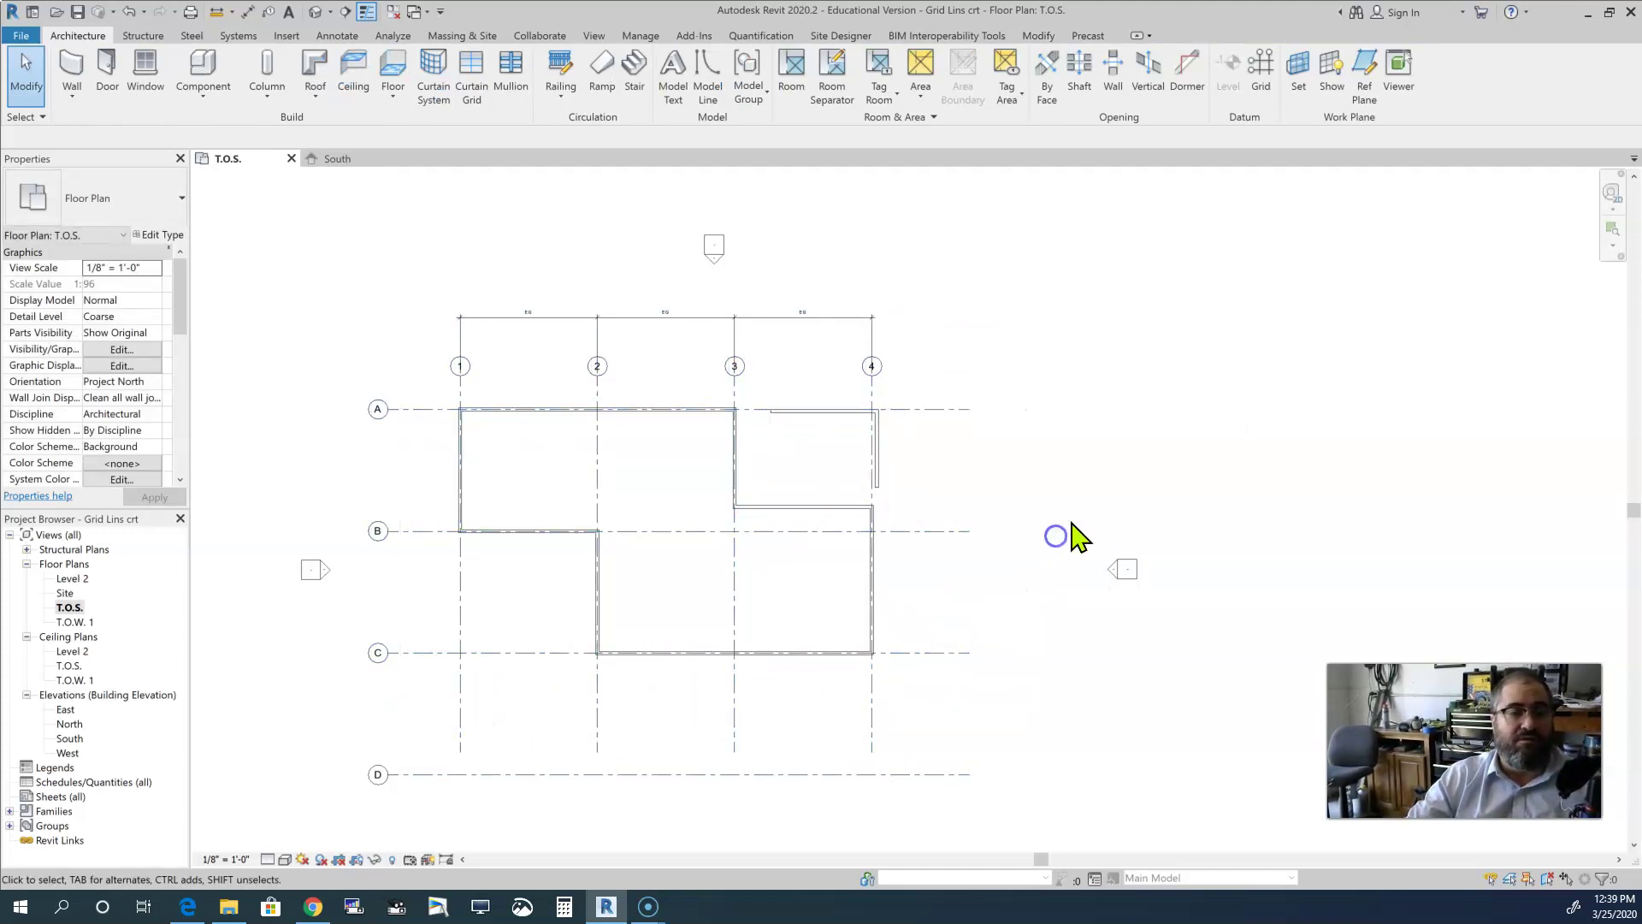
left_click(872, 587)
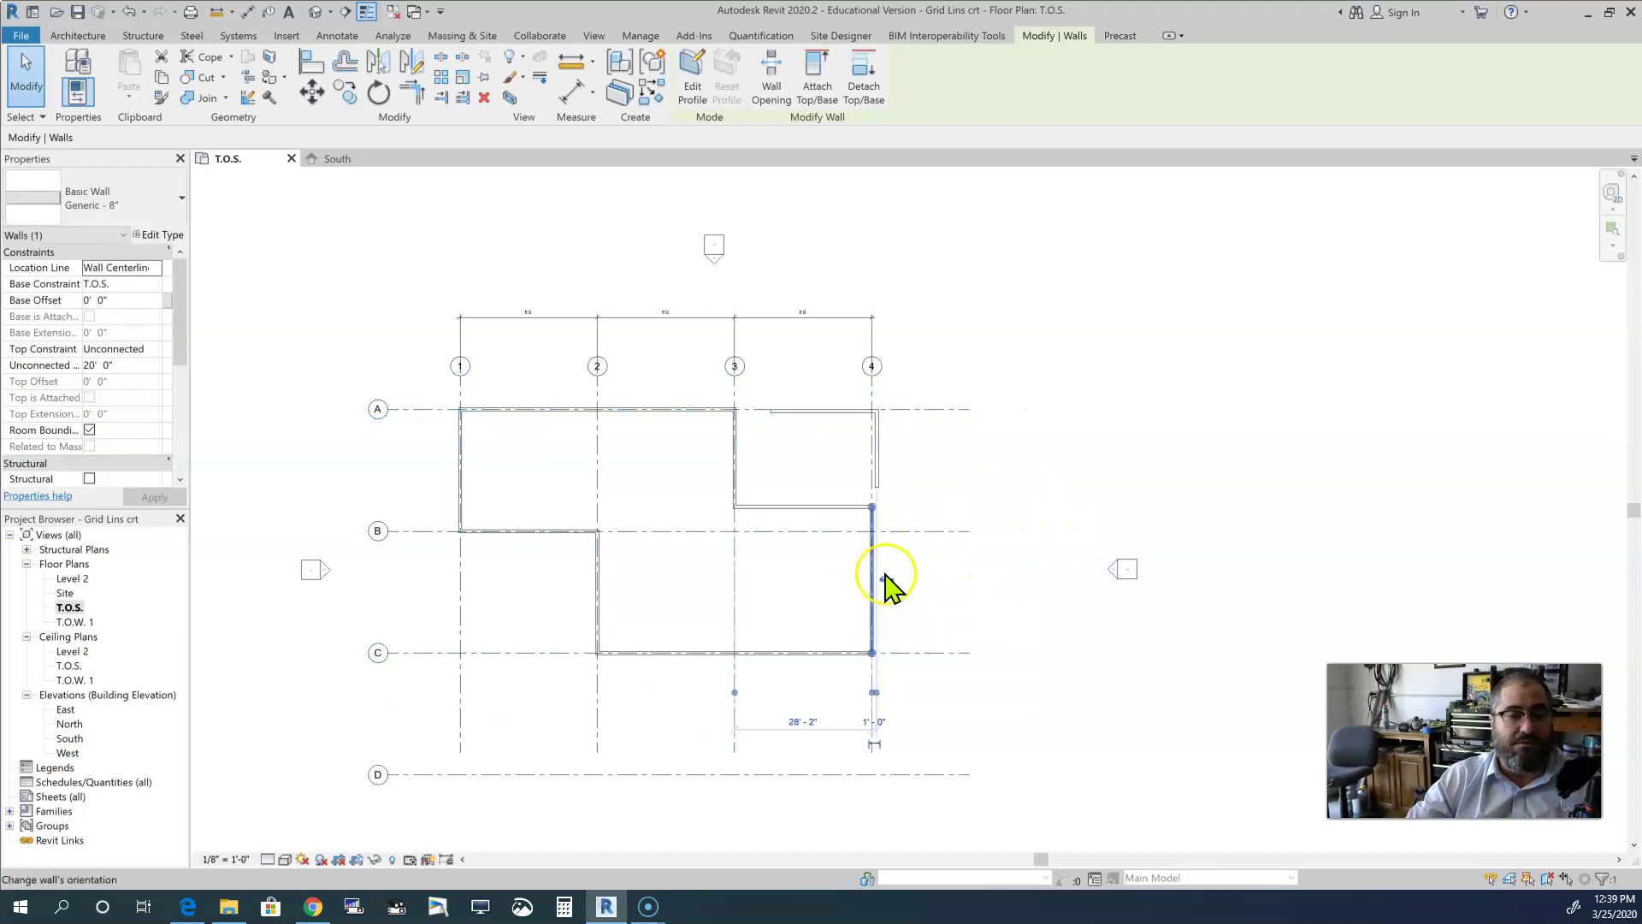
right_click(873, 567)
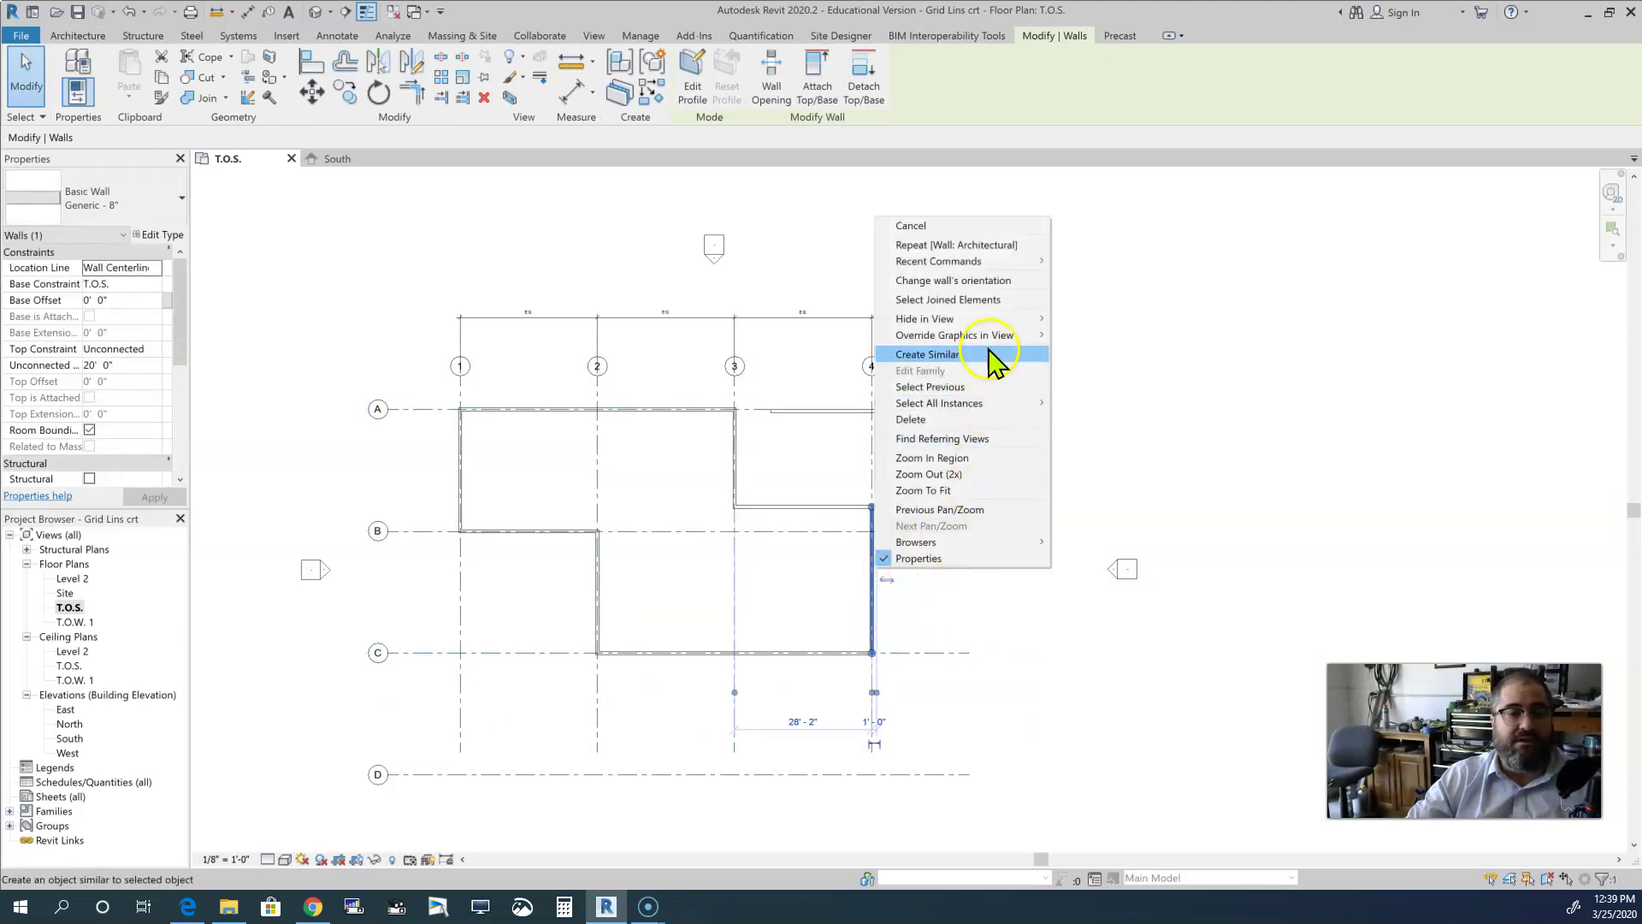
mouse_move(993, 404)
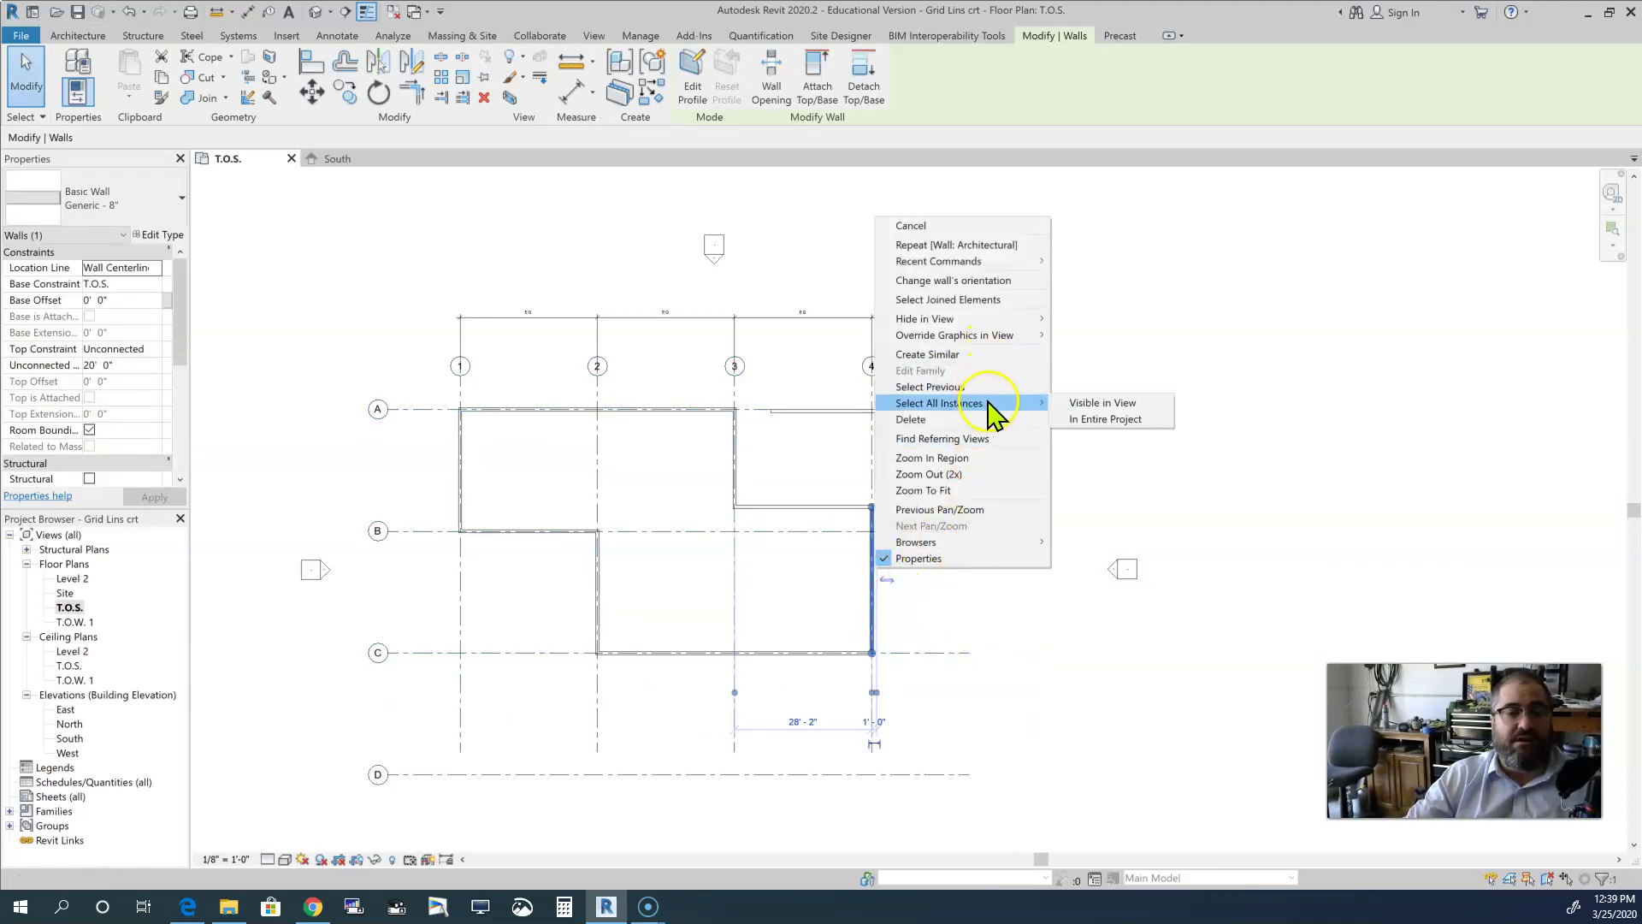
left_click(1098, 403)
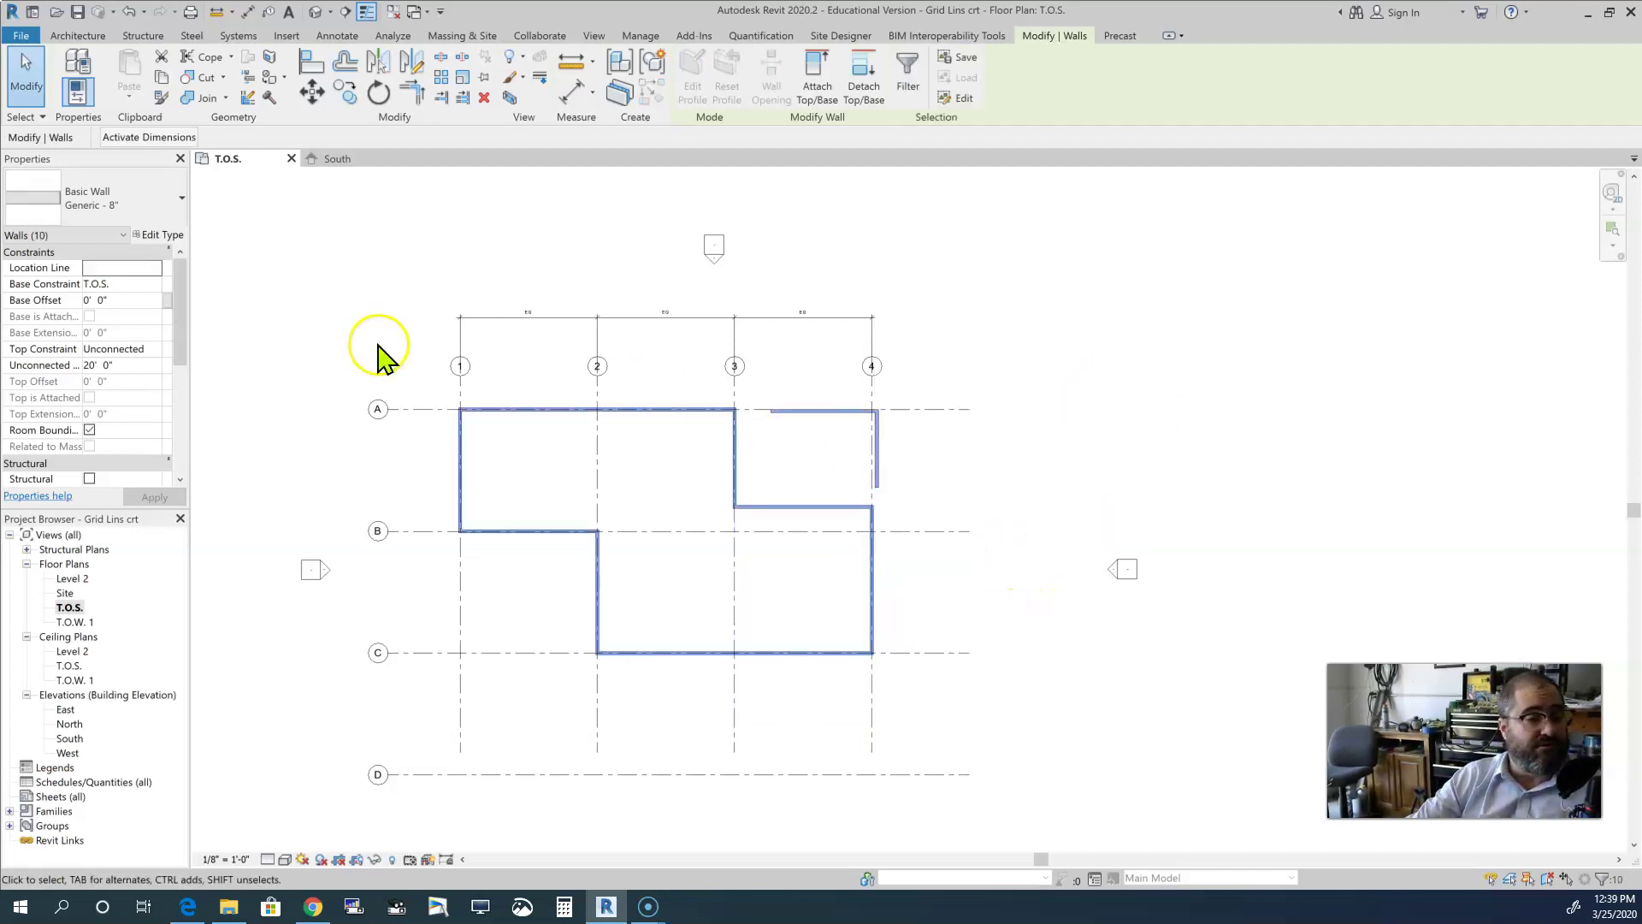
left_click(146, 366)
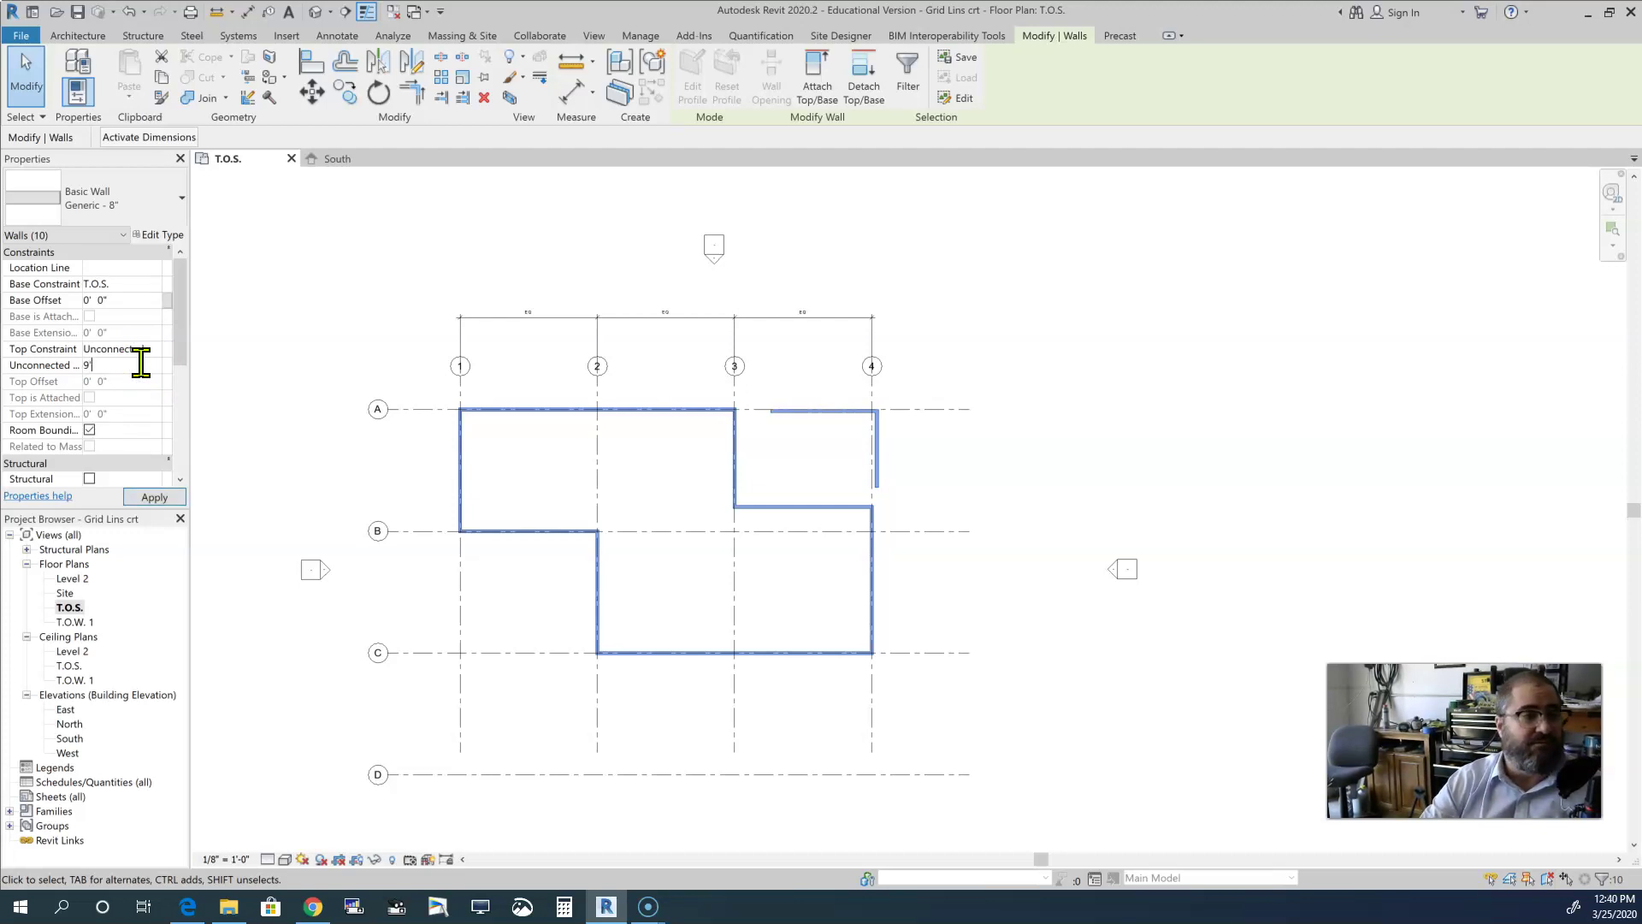
left_click(177, 497)
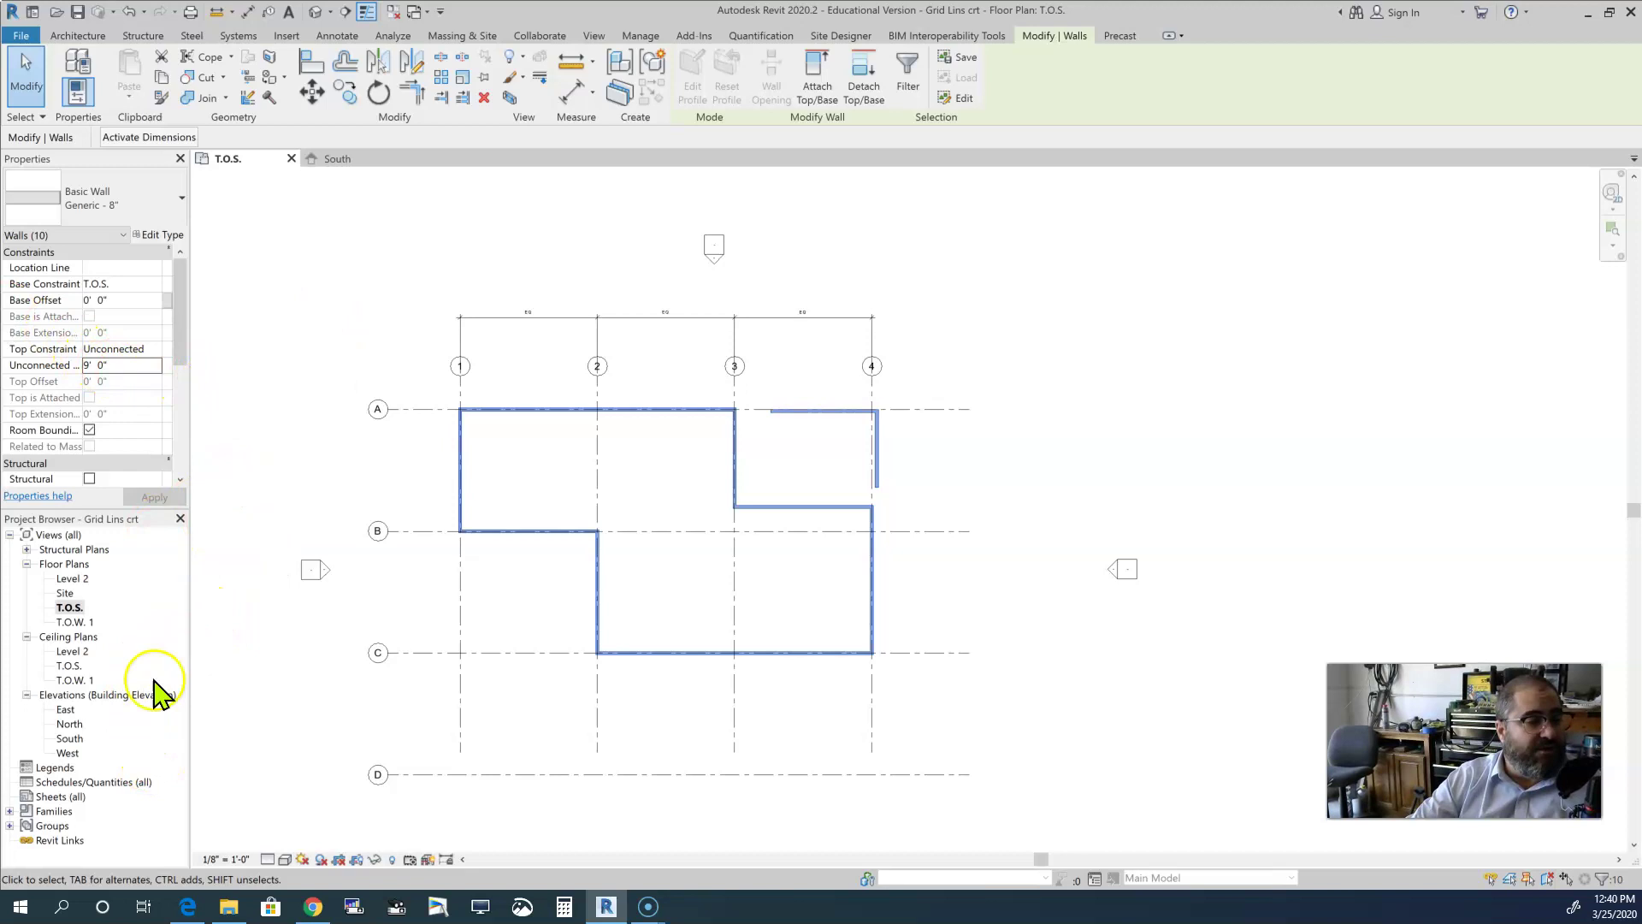
Step: Open the South elevation and examine the wall tops against the T.O.W. 1 and Level 2 lines near grid 4
double_click(71, 739)
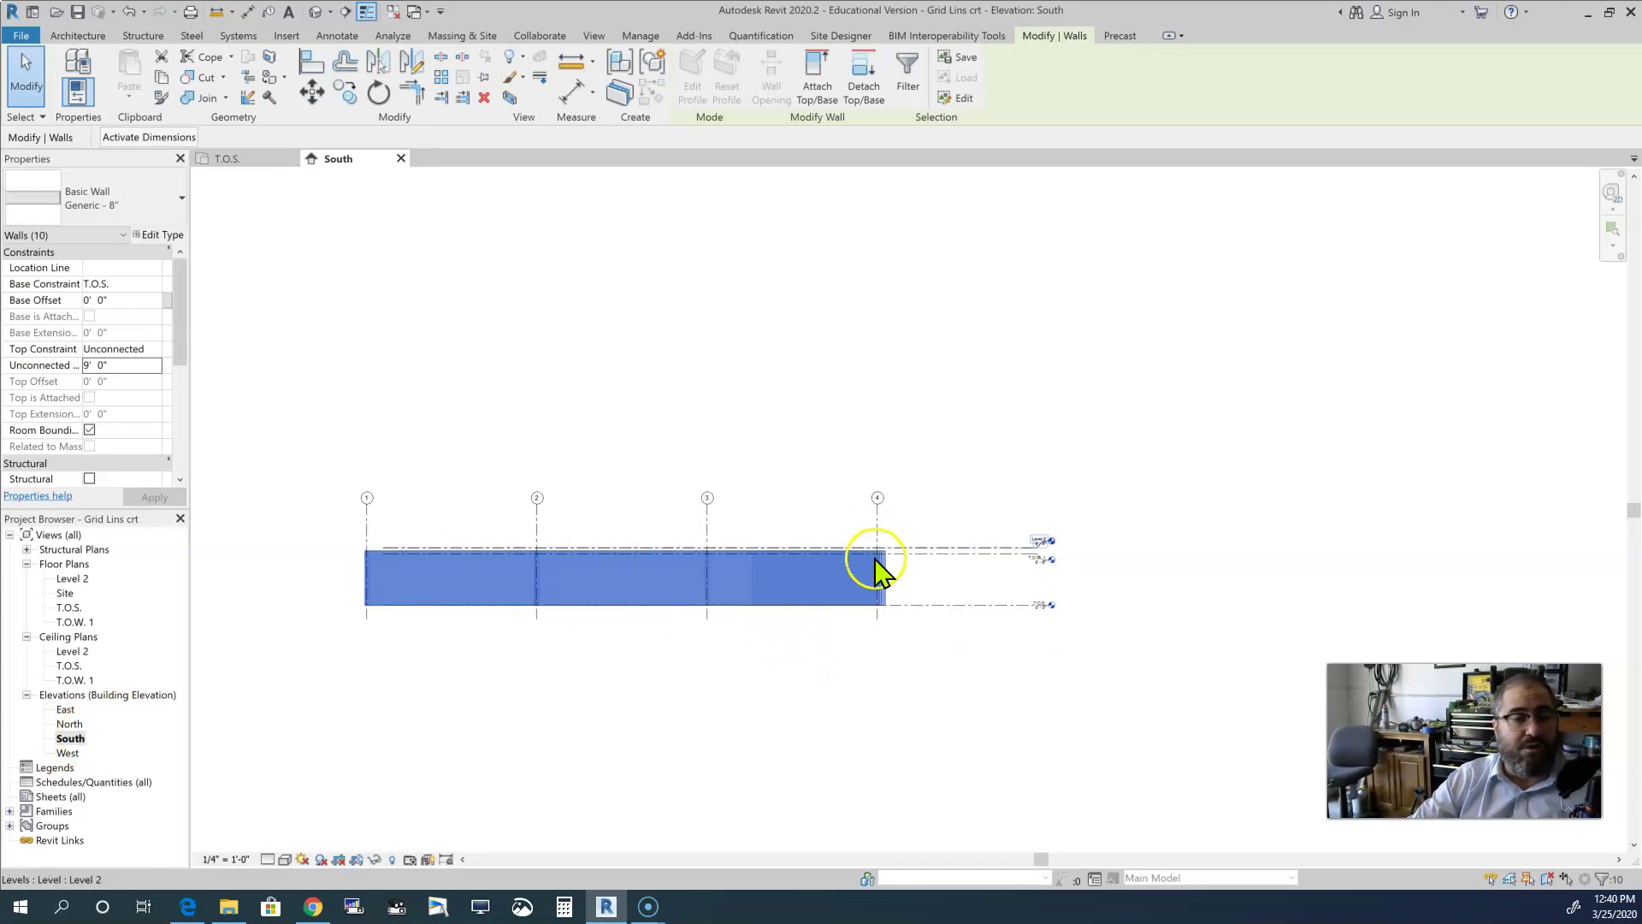
scroll(805, 593, "up", 5)
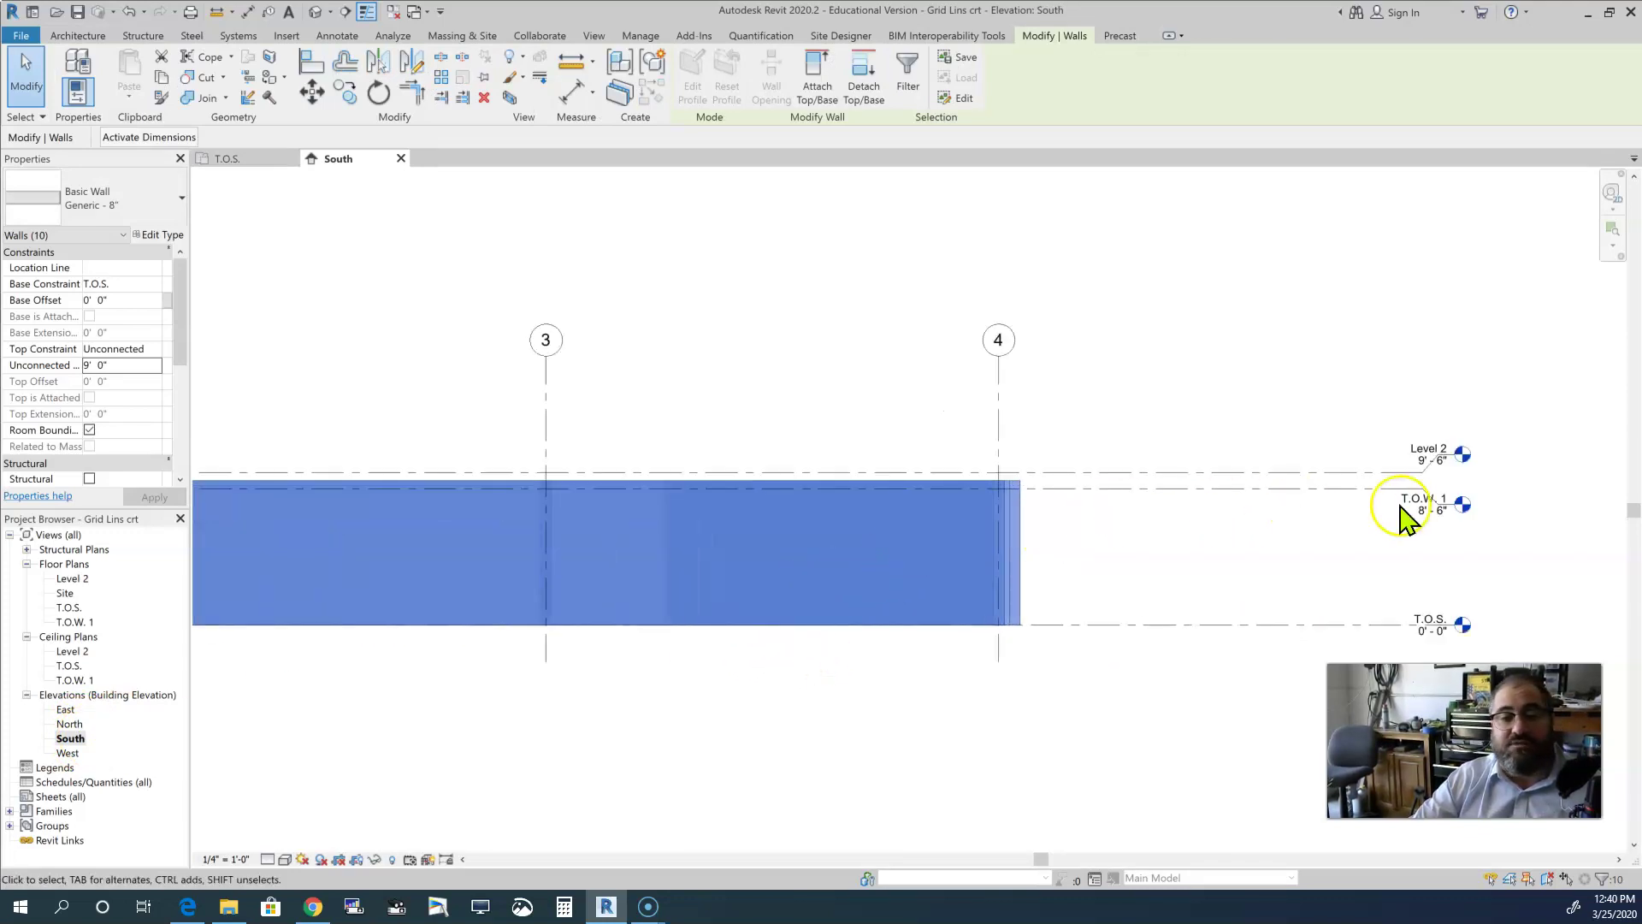
scroll(954, 517, "up", 3)
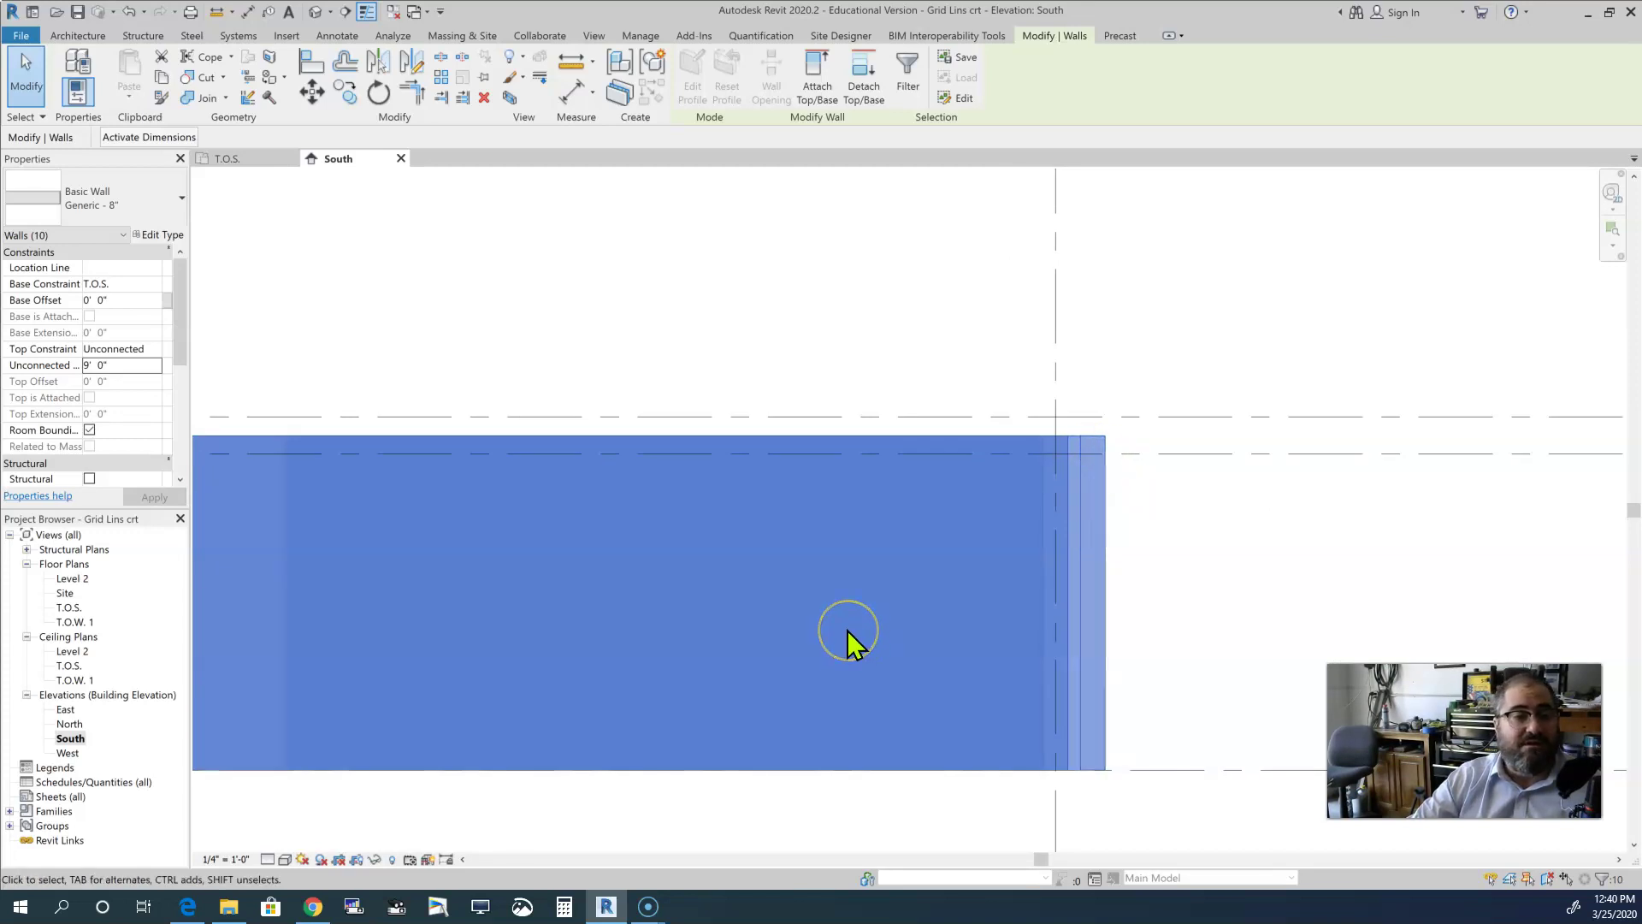
Step: Set the selected walls' unconnected height to 20' 0" and compare their tops with the levels in the South elevation
scroll(847, 630, "down", 8)
left_click(27, 359)
type("2")
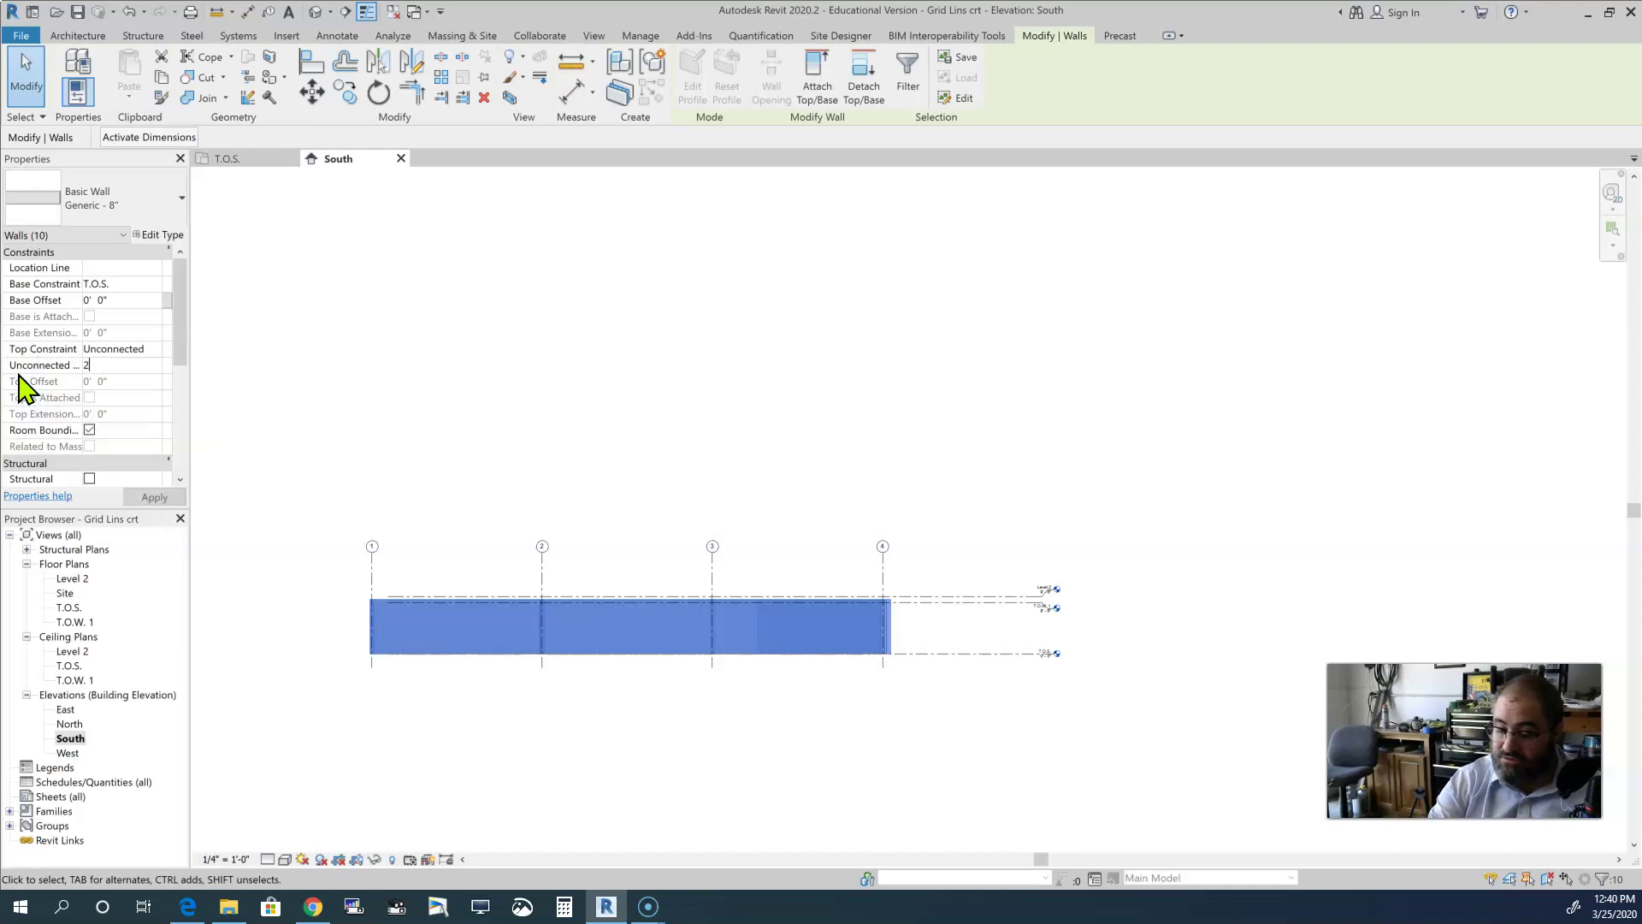
type("0'  0\"")
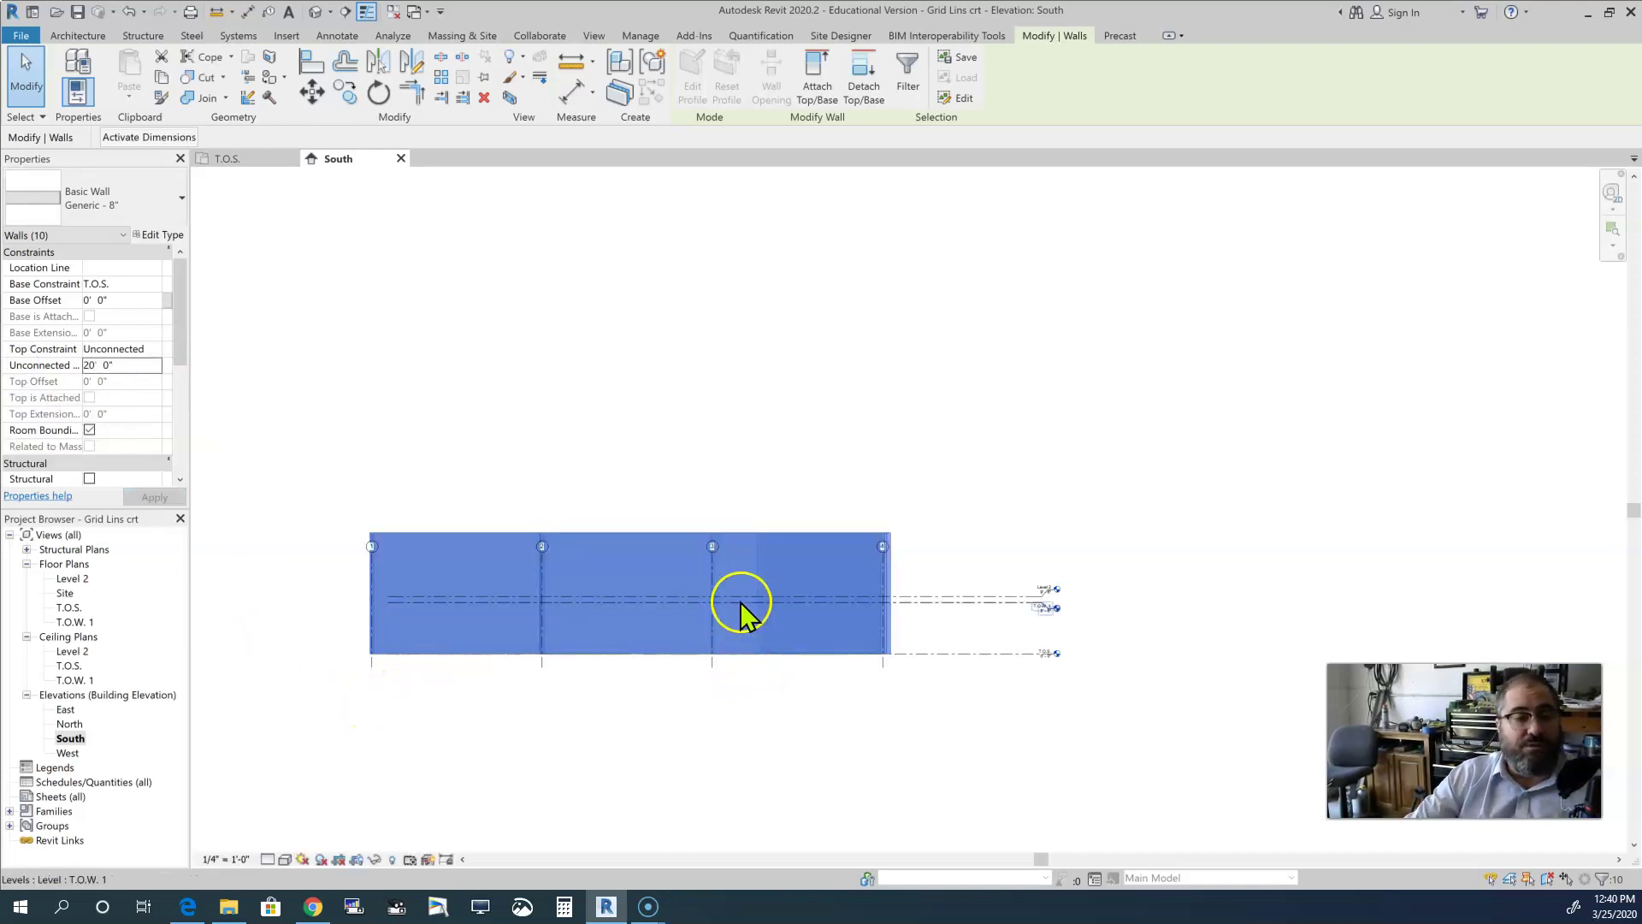
scroll(739, 600, "up", 2)
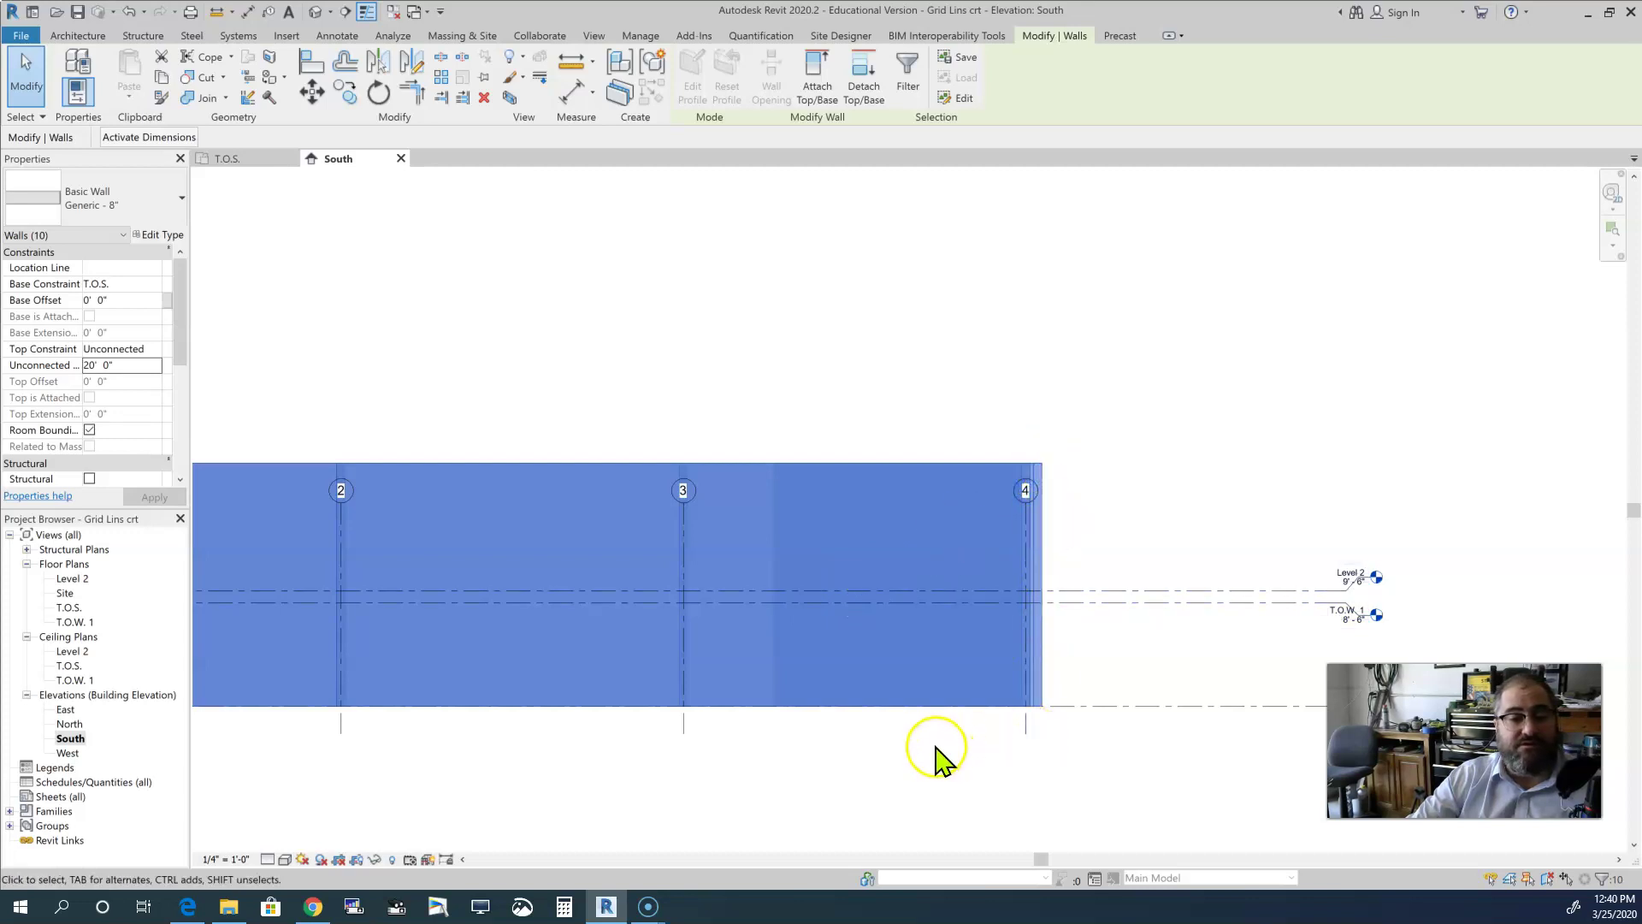
scroll(934, 753, "down", 1)
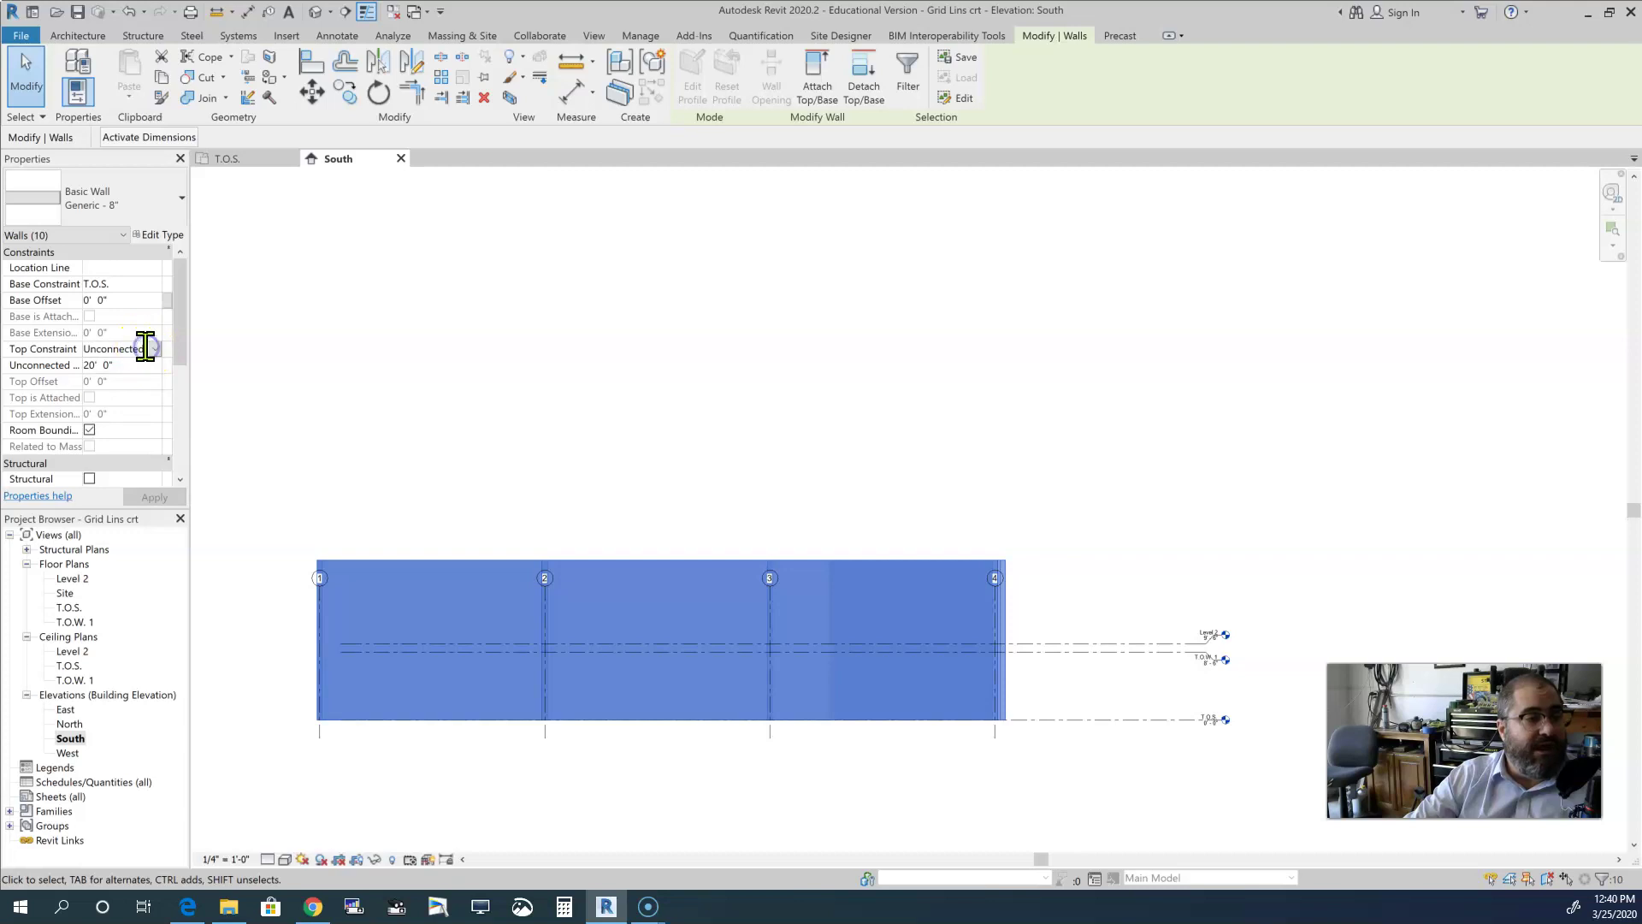
Step: Constrain the tops of the selected walls up to level T.O.W. 1 and check their alignment with that level line
left_click(157, 349)
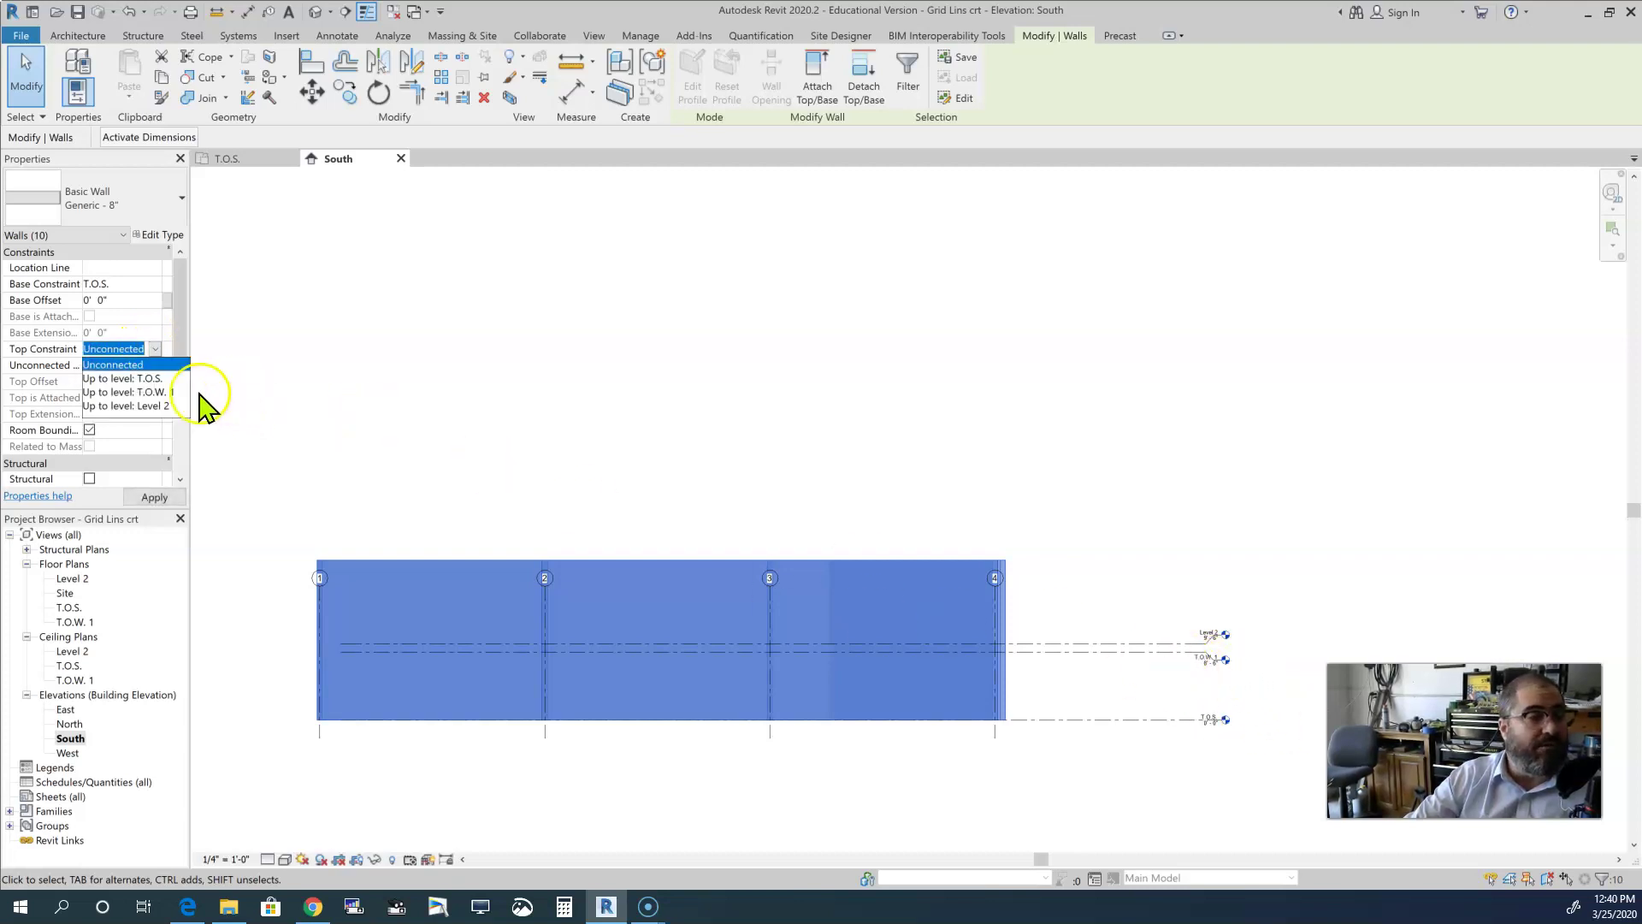
left_click(159, 393)
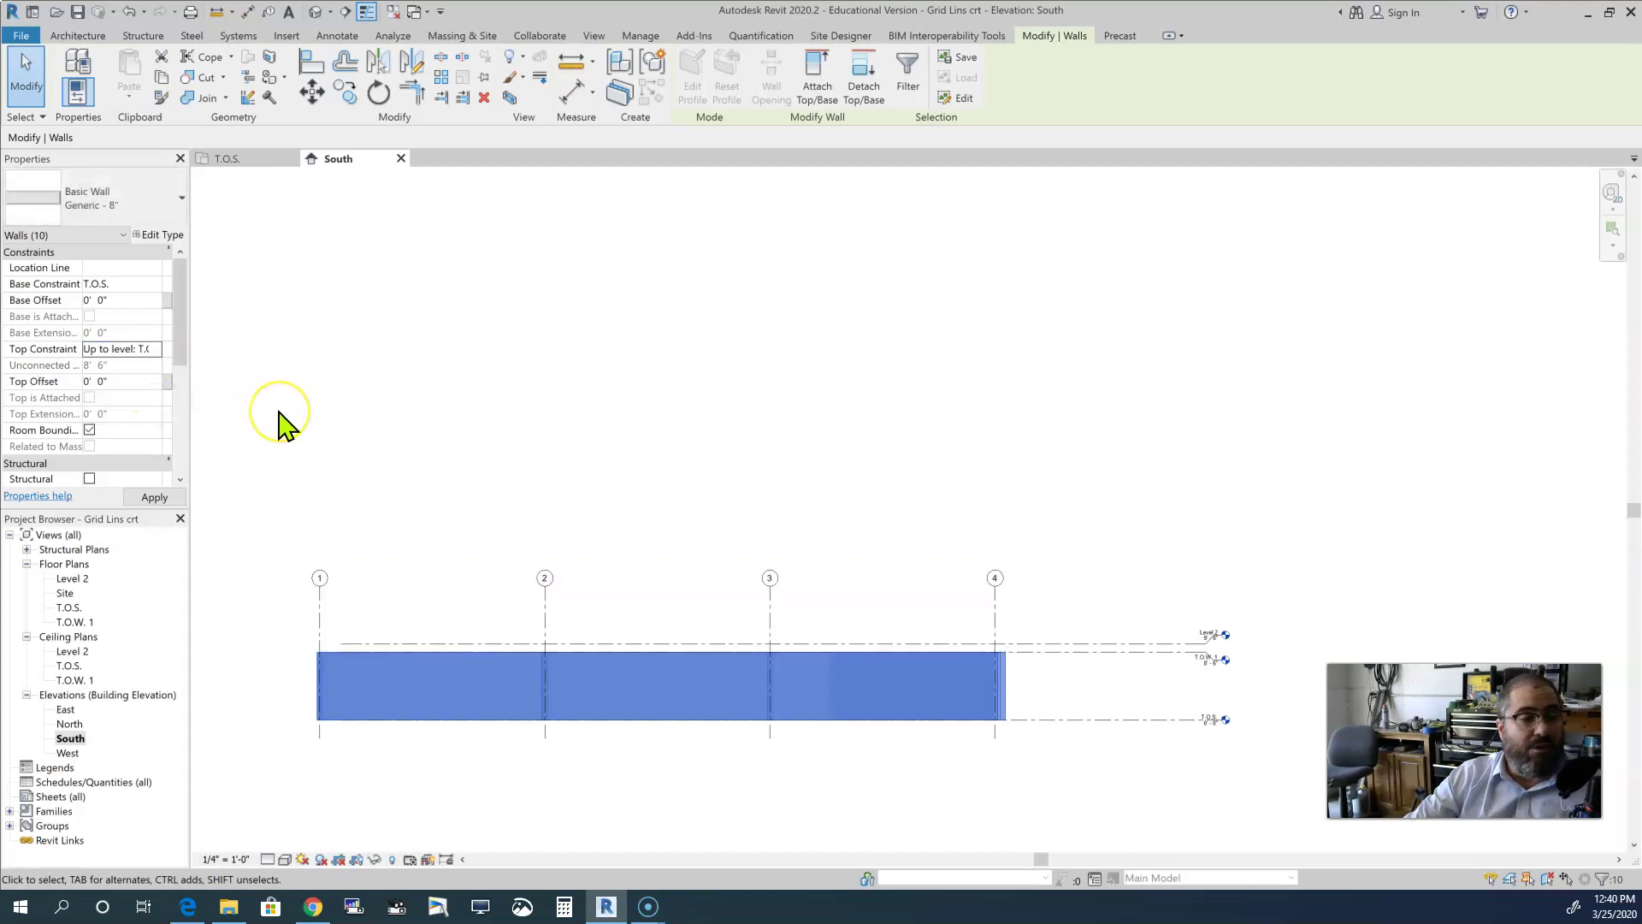
scroll(1012, 660, "up", 2)
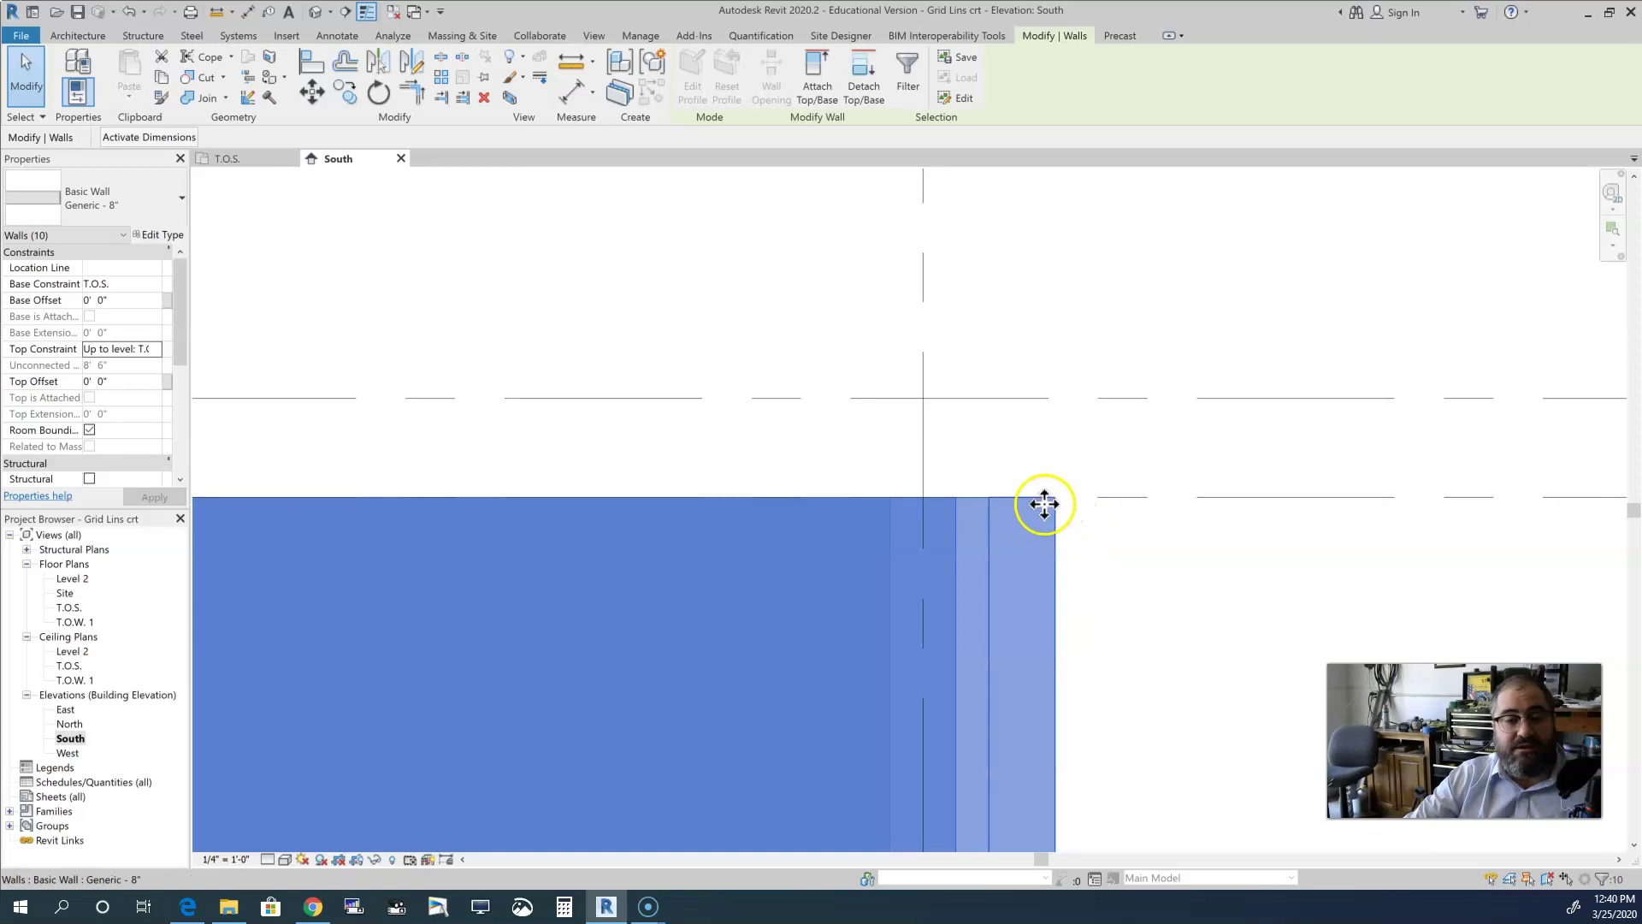
scroll(1100, 660, "down", 3)
scroll(1104, 663, "down", 1)
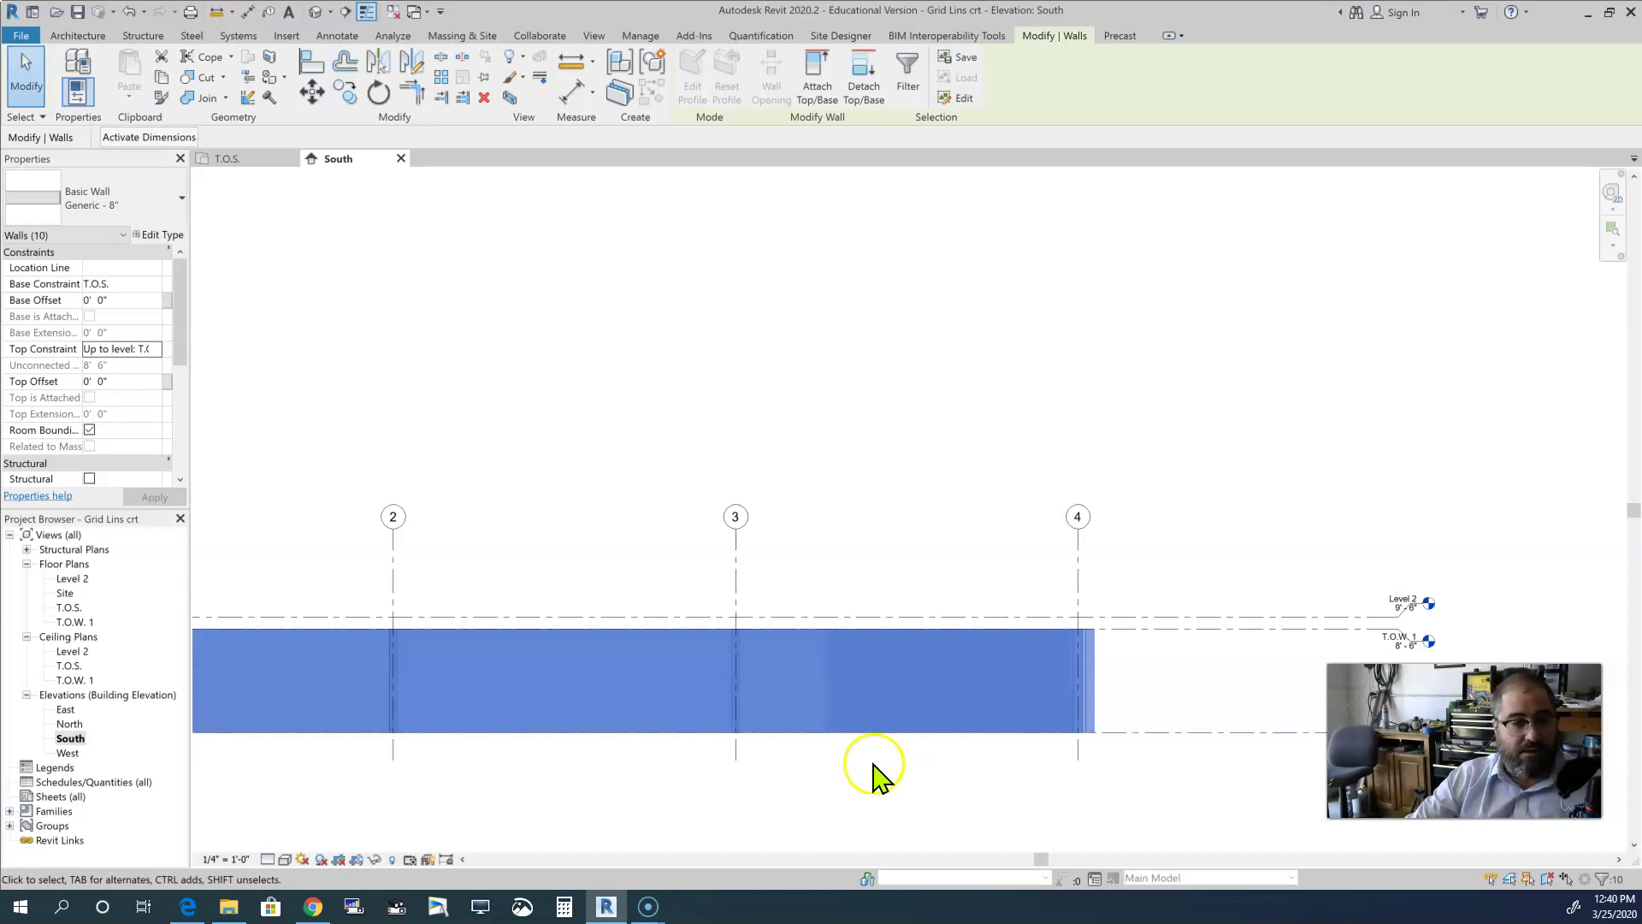
scroll(873, 774, "down", 3)
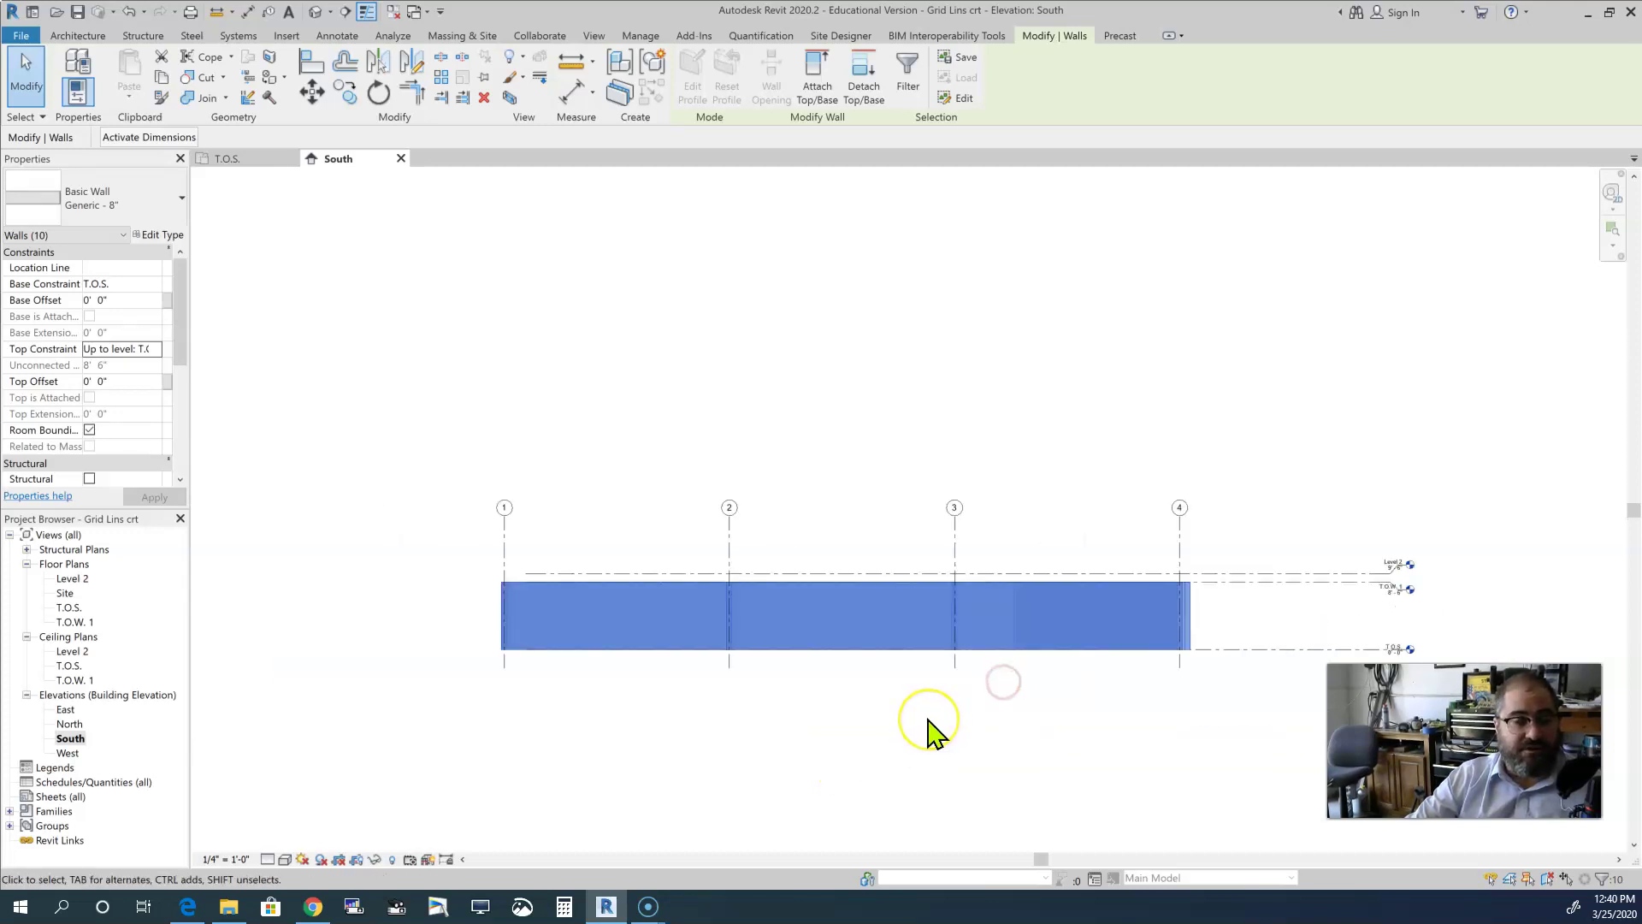